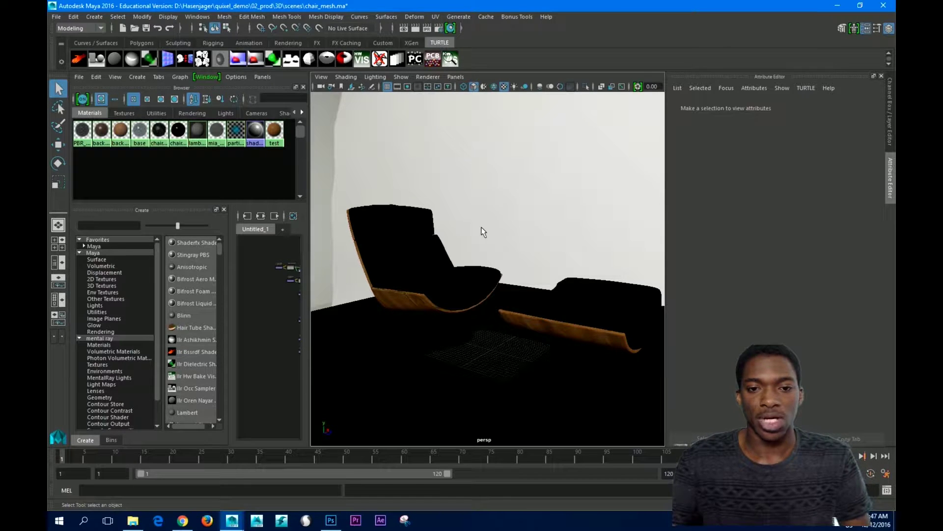
Examine the lounge chair and ottoman in the Maya scene from several angles.
left_click_drag(511, 301, 465, 289)
right_click(400, 228)
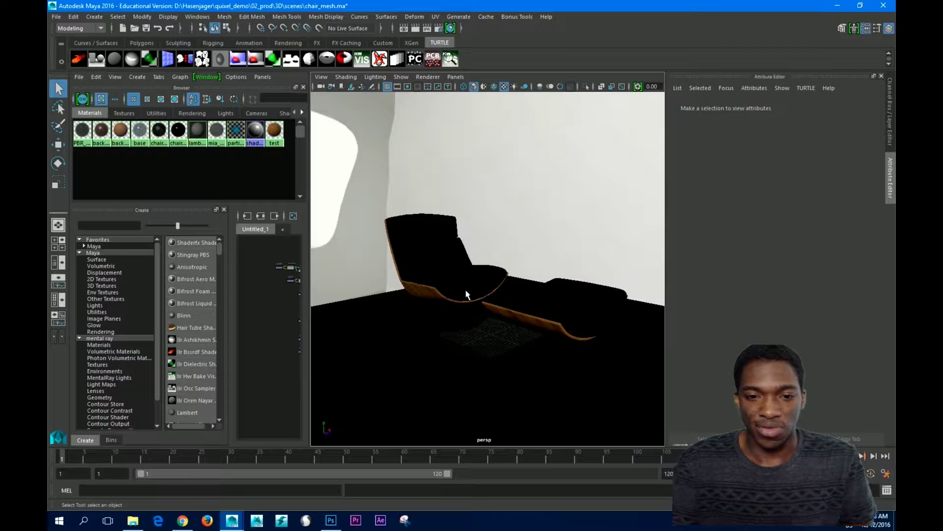
left_click_drag(449, 282, 385, 242, "alt")
right_click(386, 242)
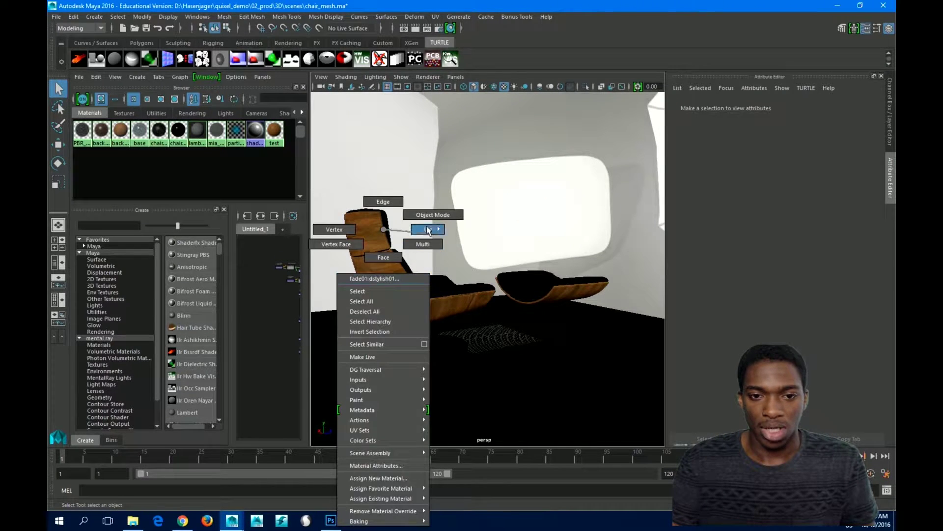
left_click_drag(461, 239, 539, 349, "alt")
left_click(438, 270)
left_click(433, 320)
left_click_drag(548, 263, 508, 276, "alt")
left_click(508, 276)
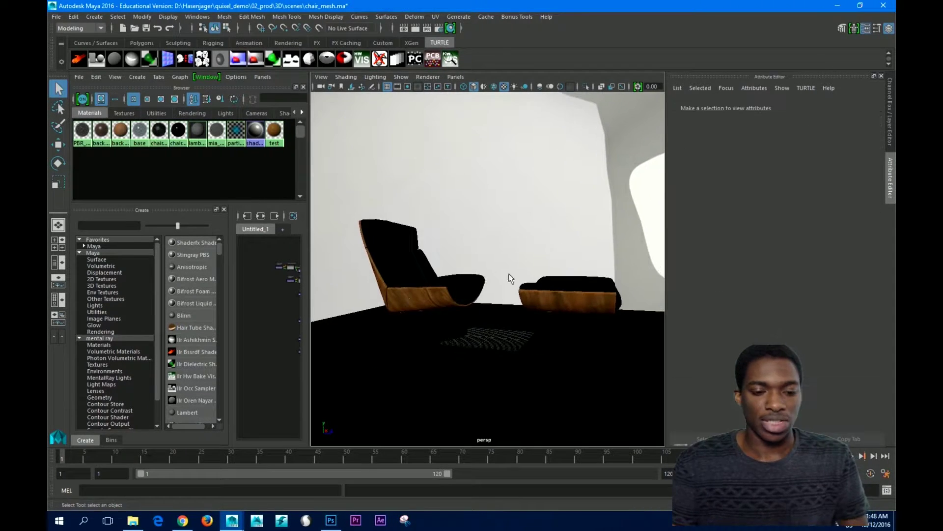
Switch to Photoshop, move the Quixel toolbar to the upper corner of the workspace and launch DDO.
left_click(837, 5)
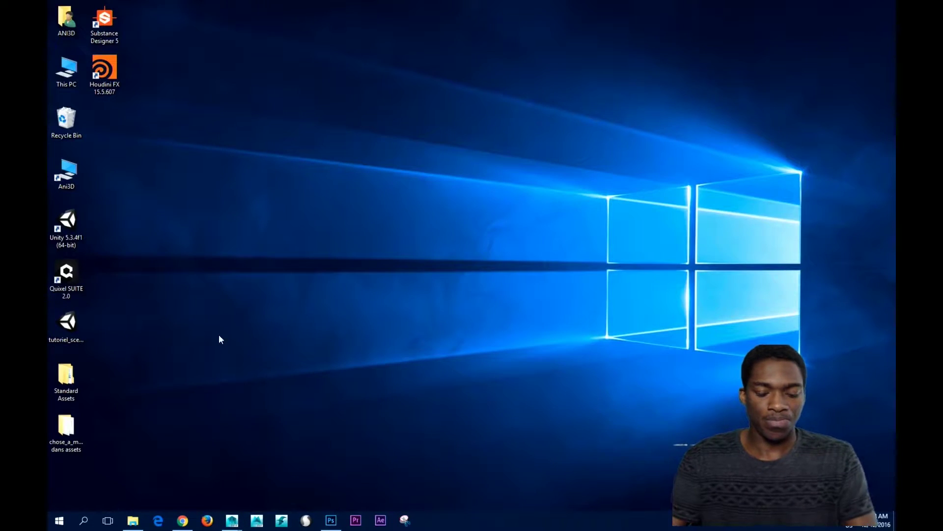
left_click(332, 521)
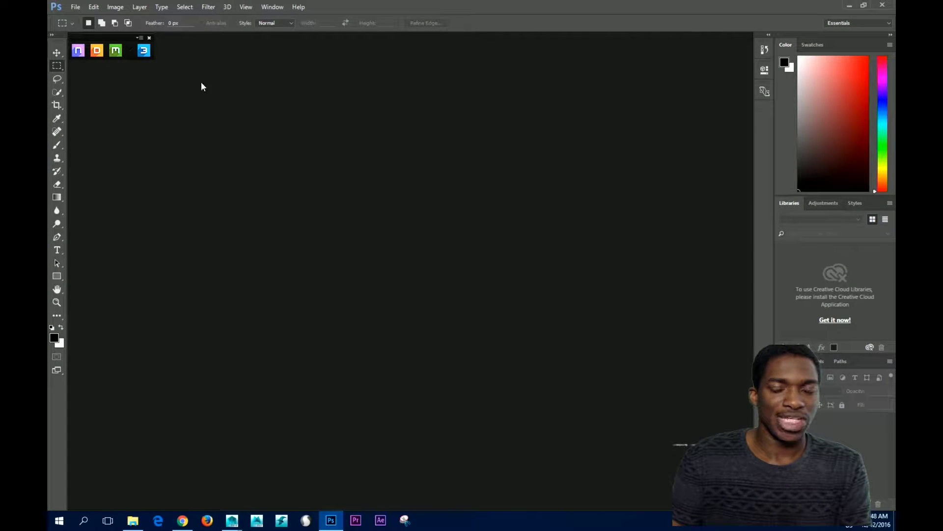
left_click_drag(113, 41, 112, 42)
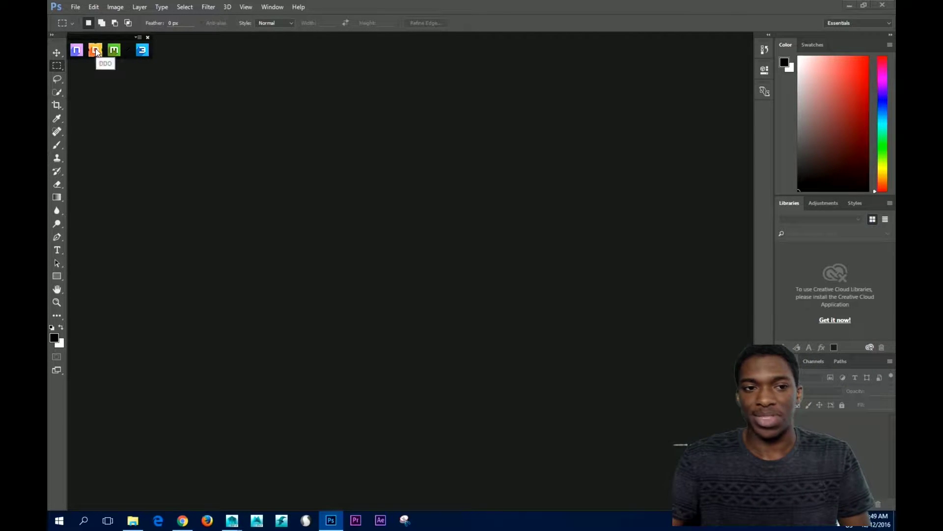
left_click(849, 4)
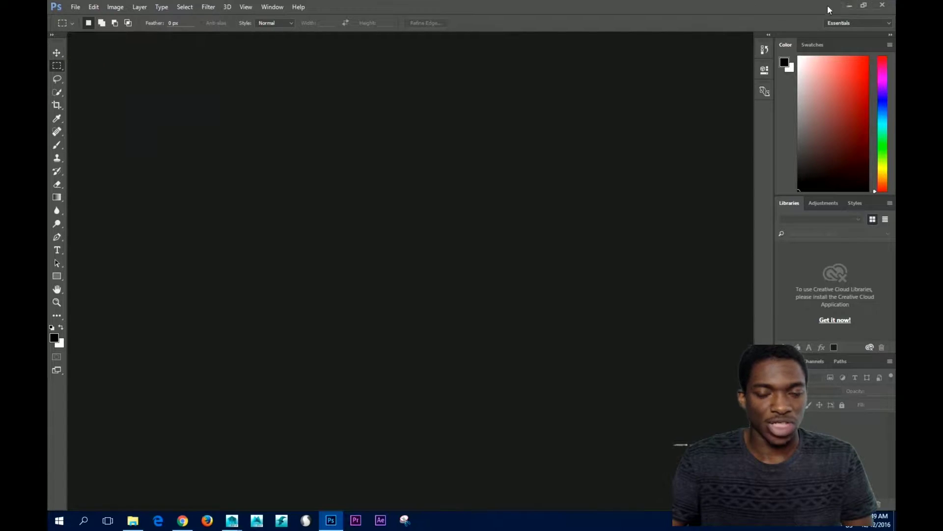
left_click(330, 520)
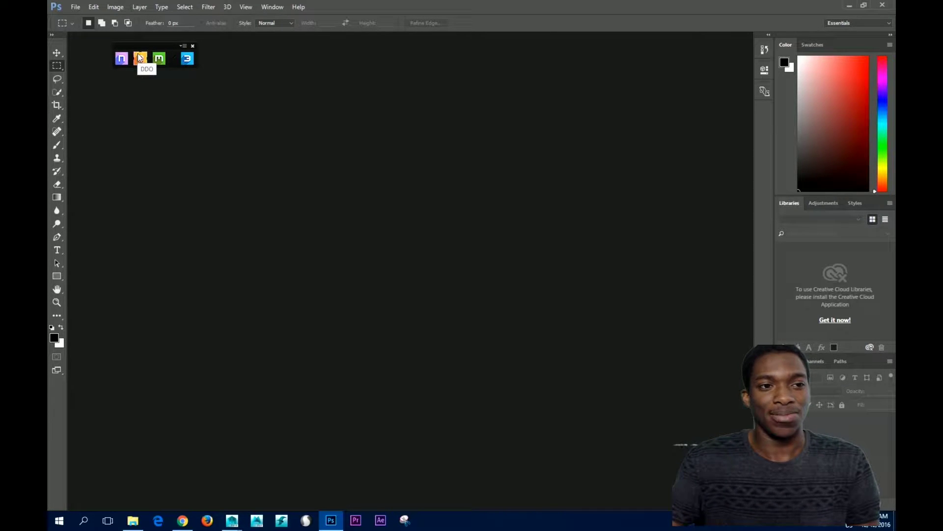
left_click_drag(147, 46, 105, 39)
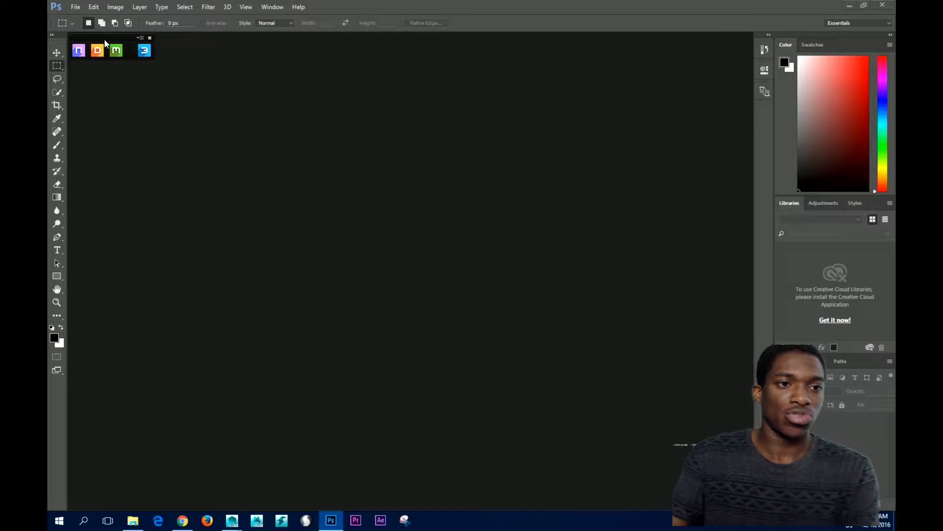
left_click(98, 51)
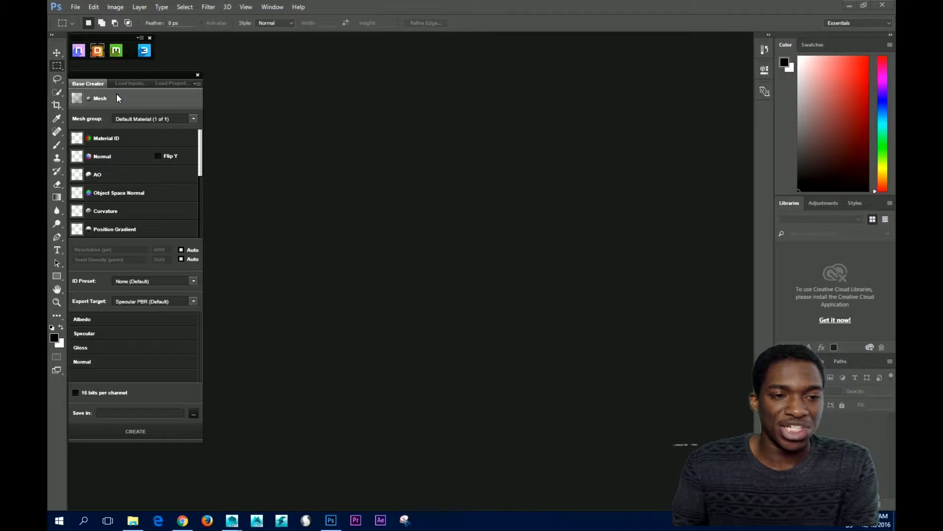
mouse_move(117, 93)
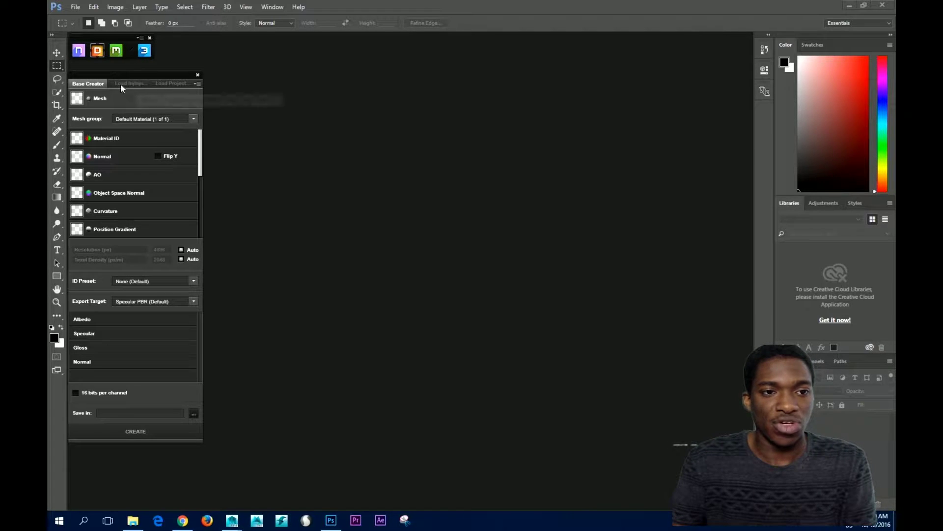
left_click(175, 82)
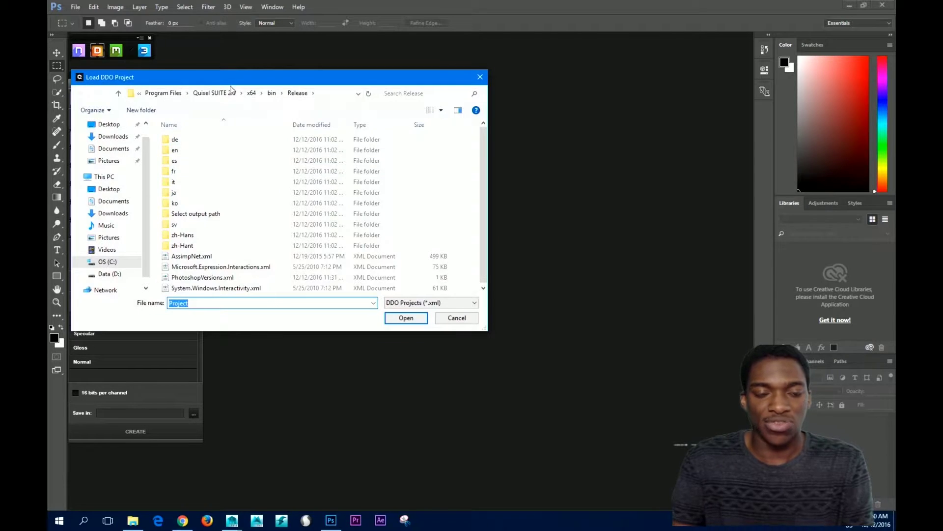
left_click_drag(232, 81, 378, 67)
scroll(275, 214, "down", 1)
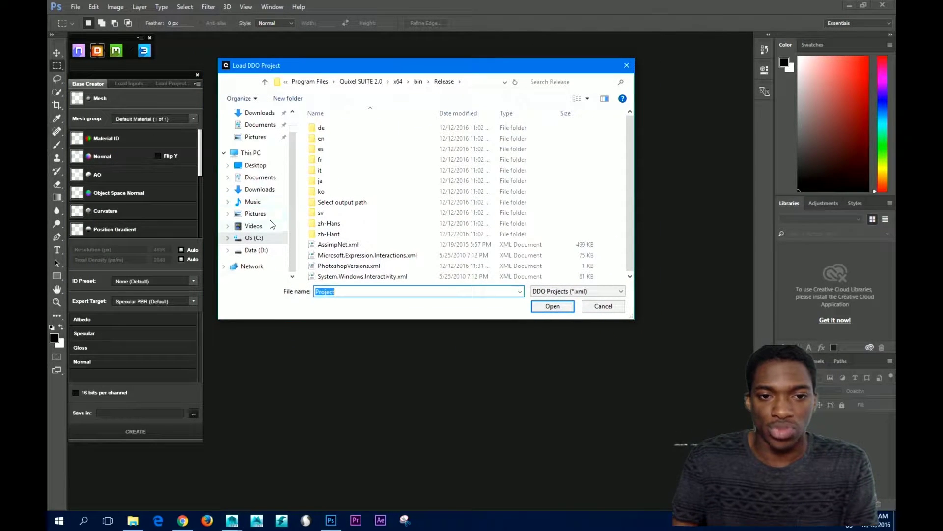
left_click(256, 251)
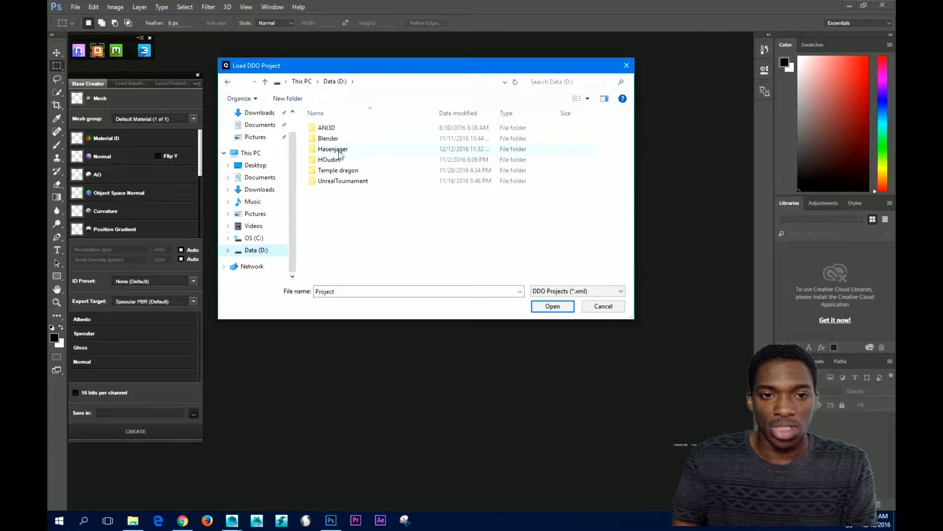
double_click(340, 149)
double_click(341, 134)
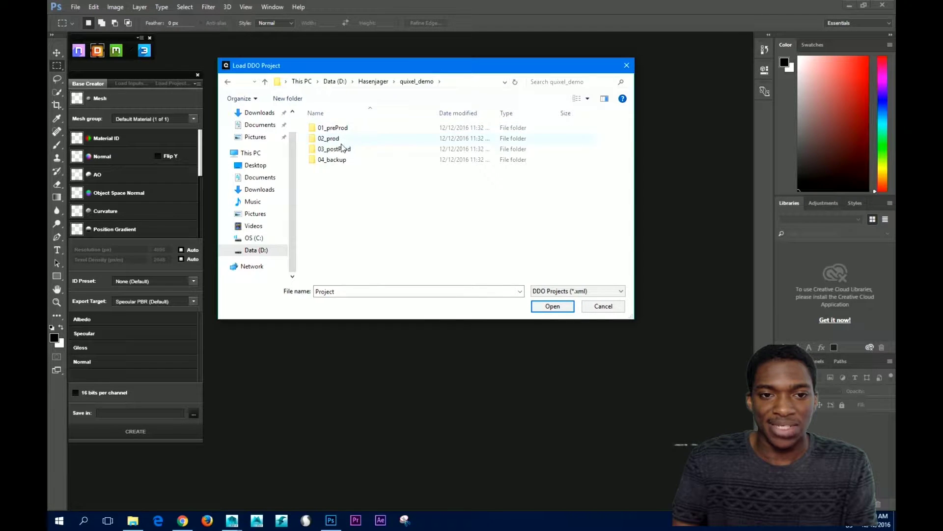
double_click(339, 147)
double_click(336, 127)
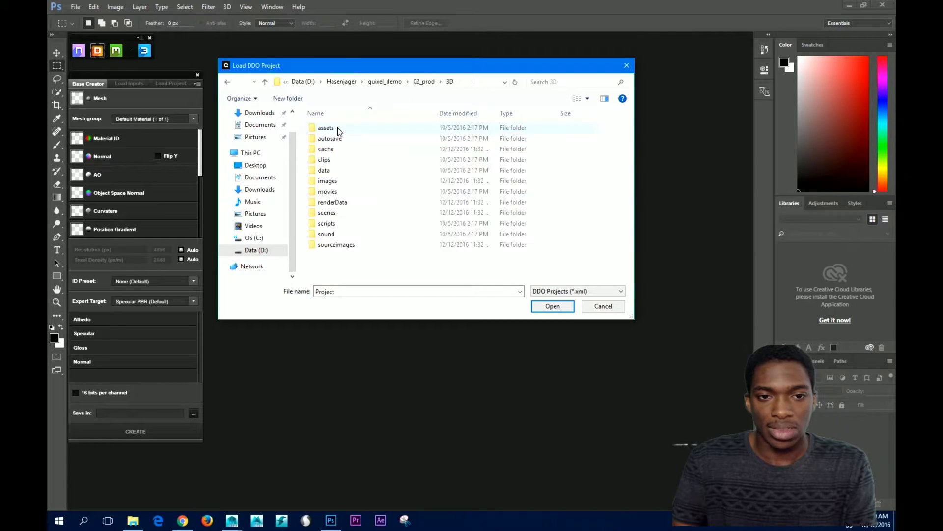
double_click(335, 214)
double_click(336, 146)
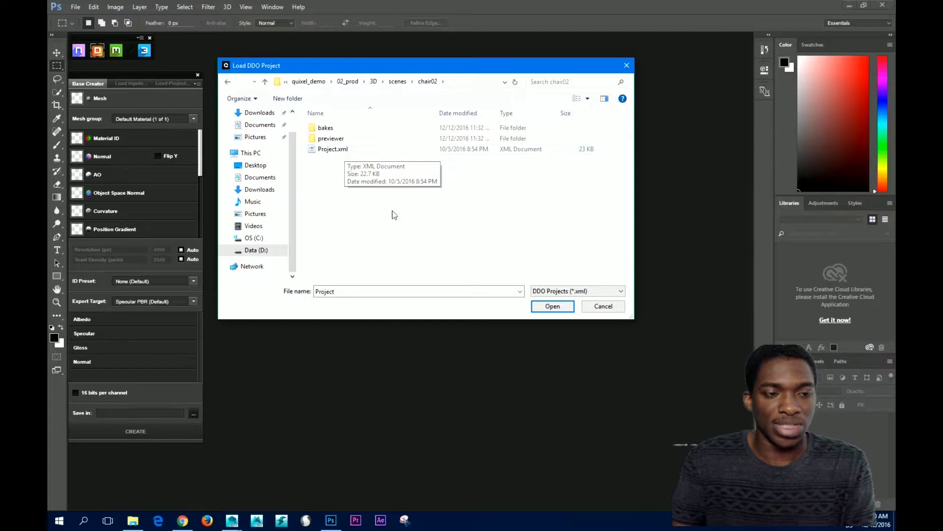
left_click(602, 307)
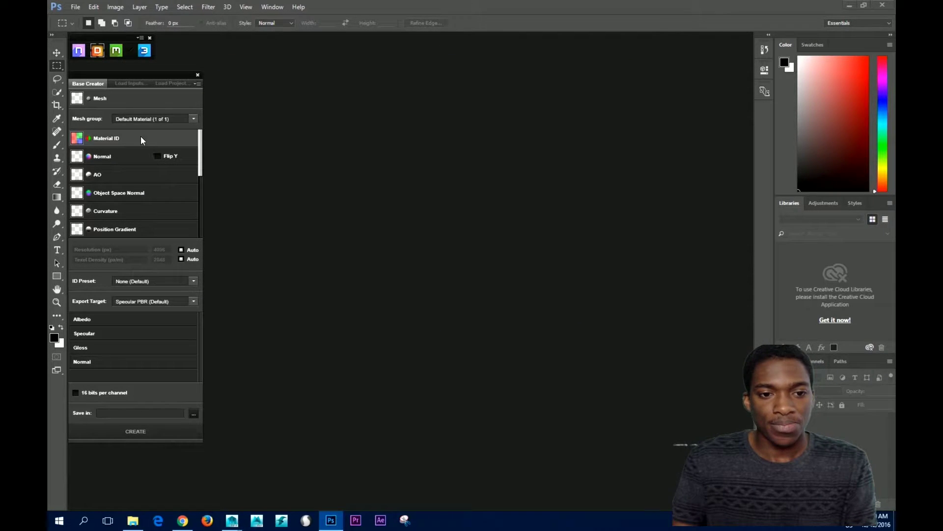
Load chair_cair.obj from the quixel_demo project's 02_prod/3D/scenes folder as the mesh input and accept the UV notice.
left_click(146, 99)
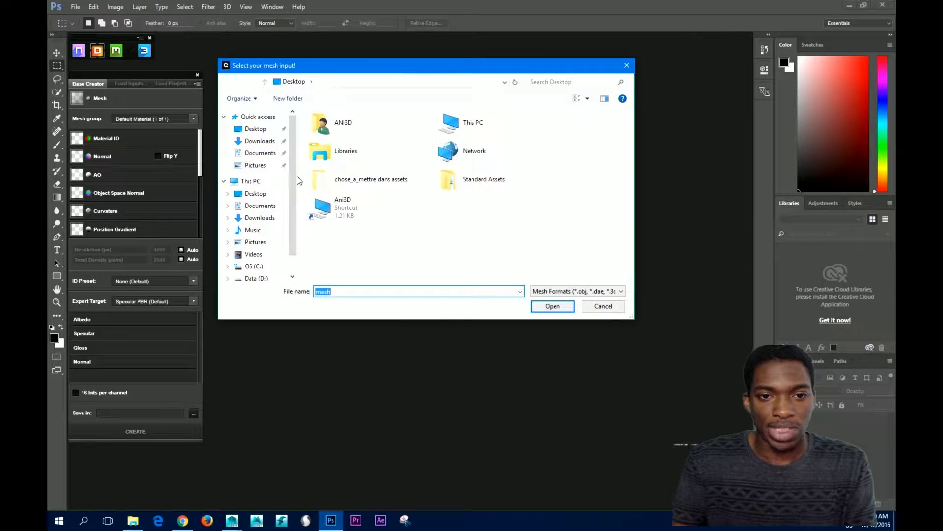
scroll(295, 174, "down", 2)
left_click(258, 250)
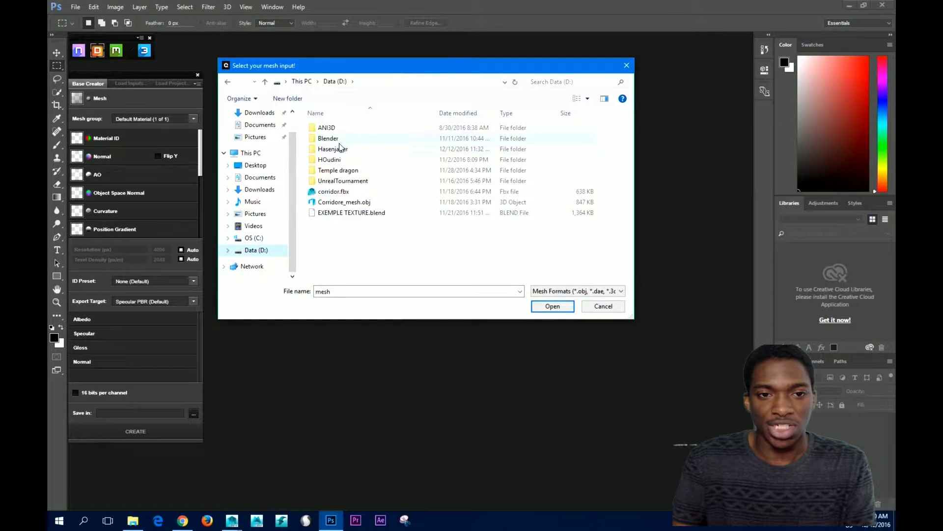
double_click(328, 149)
double_click(336, 128)
double_click(339, 138)
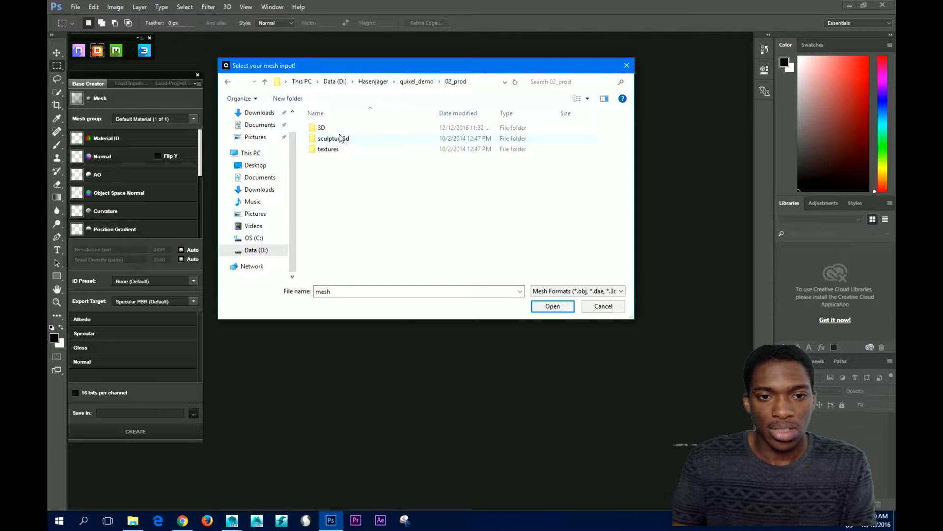
double_click(326, 127)
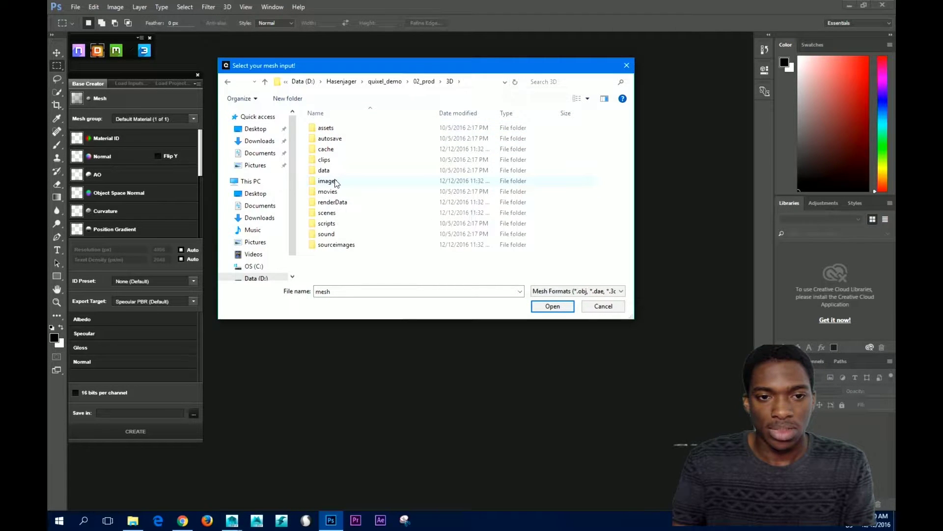
double_click(337, 215)
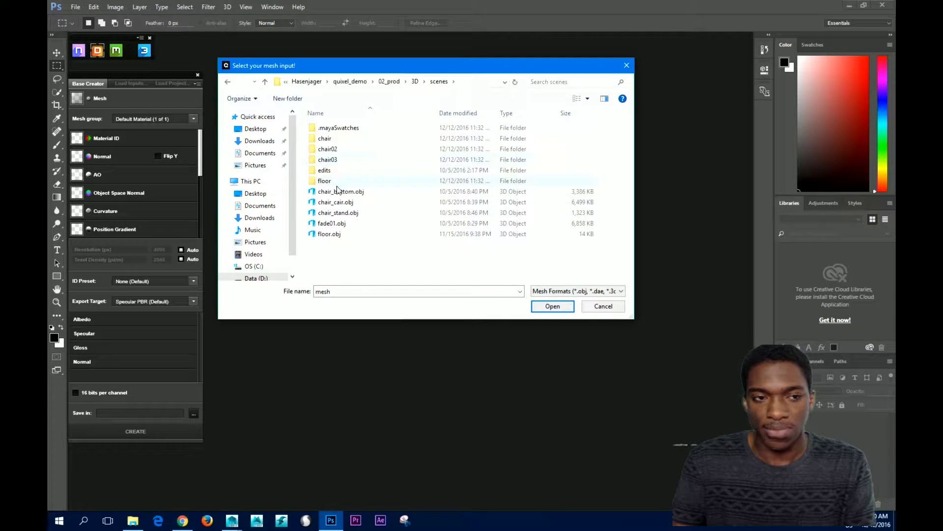
left_click(352, 203)
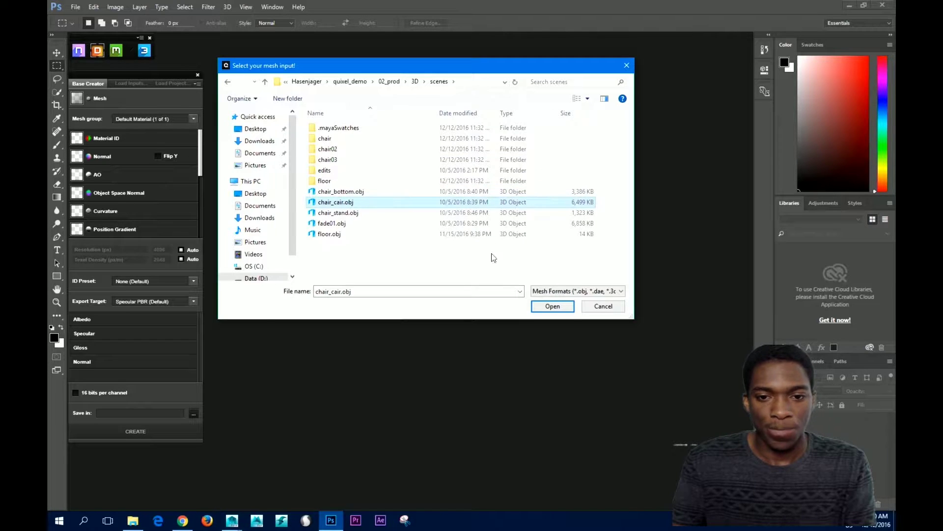
left_click(551, 308)
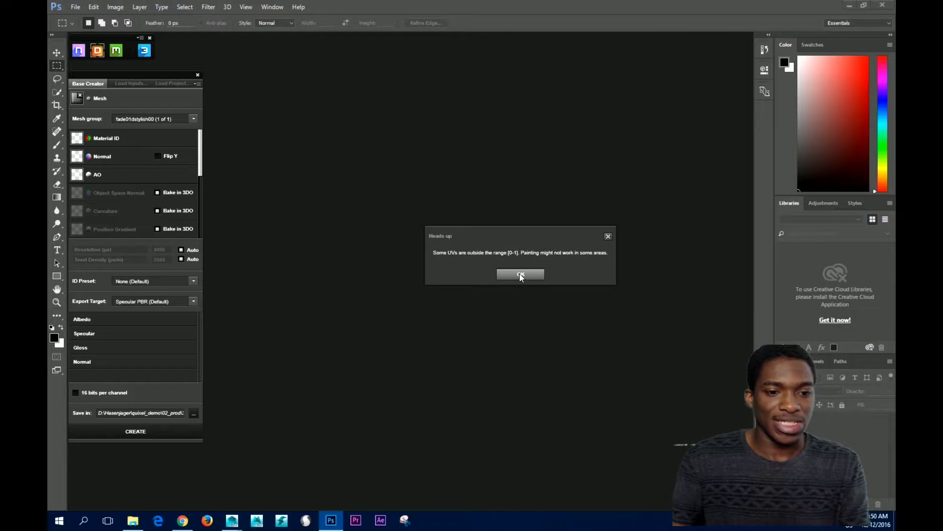
left_click(521, 274)
Review the map input slots, from Material ID, Normal and AO down to the prebaked maps.
mouse_move(149, 140)
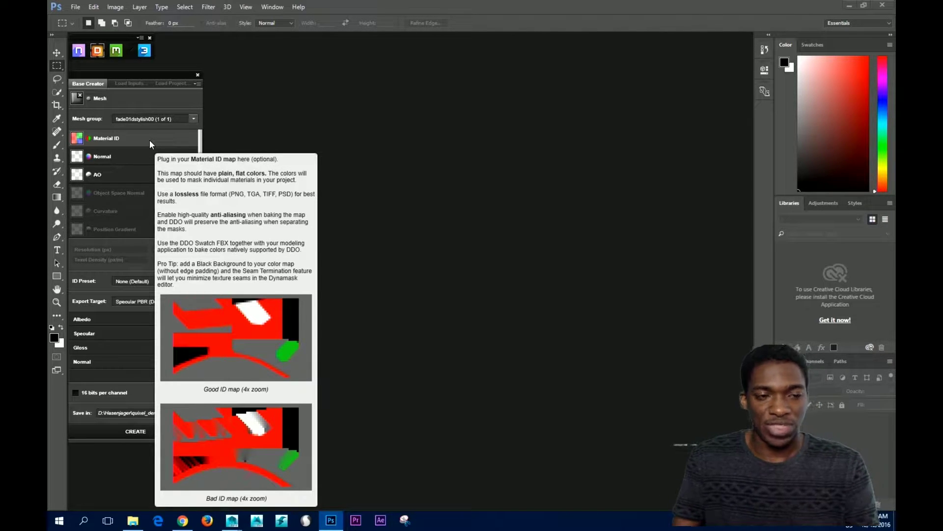
mouse_move(126, 158)
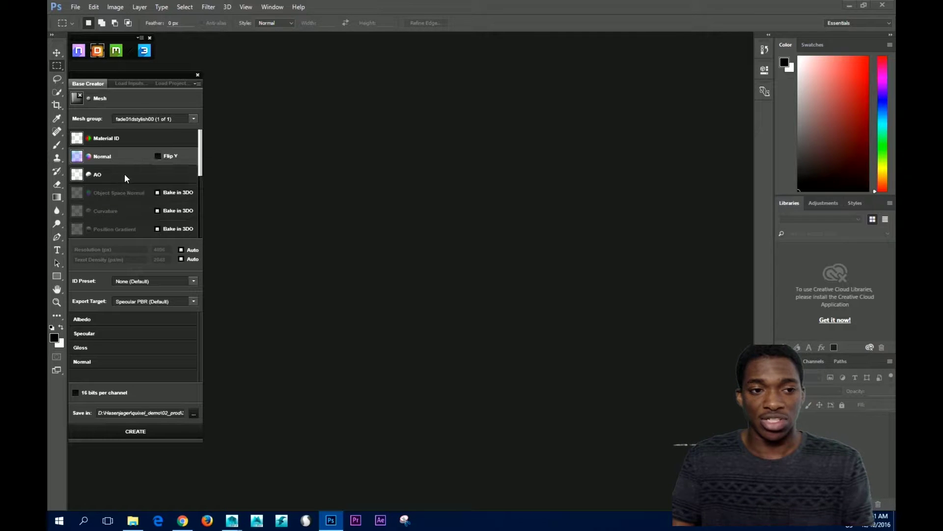
mouse_move(128, 179)
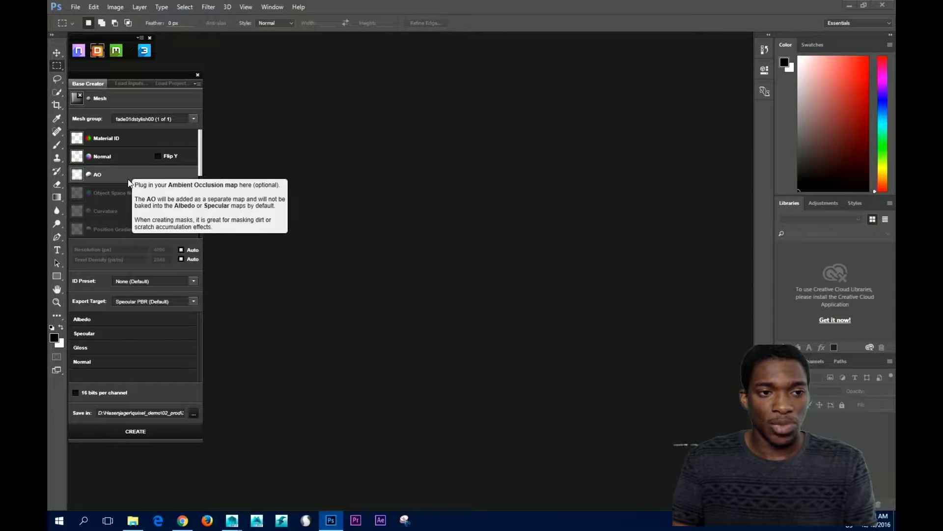
scroll(127, 179, "down", 5)
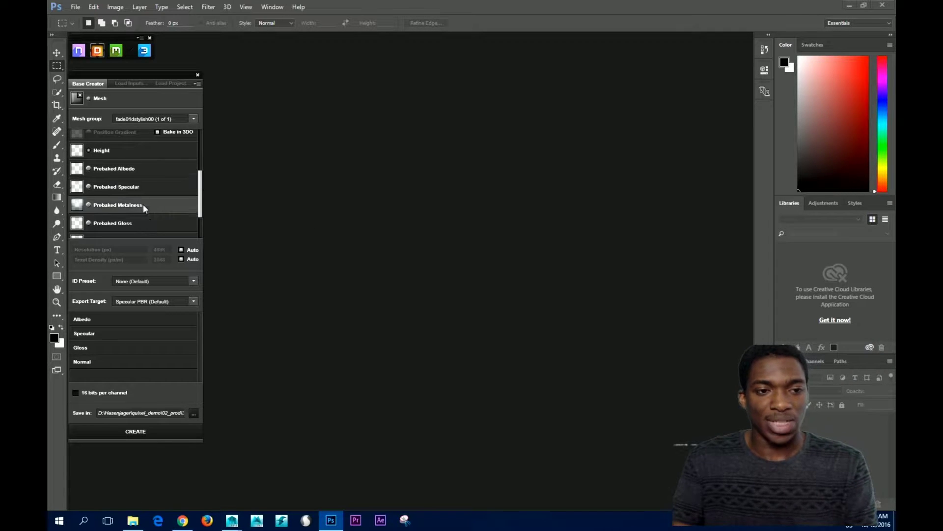
scroll(143, 205, "down", 3)
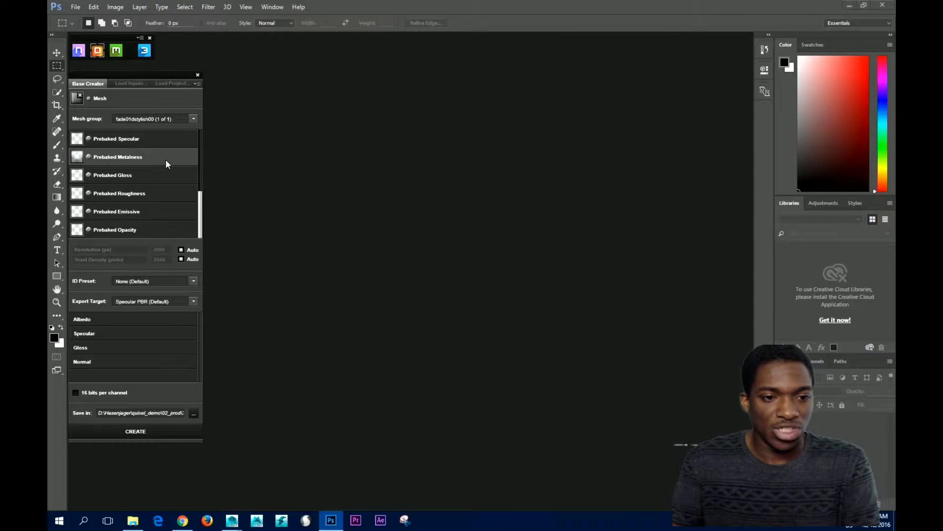
scroll(167, 167, "up", 4)
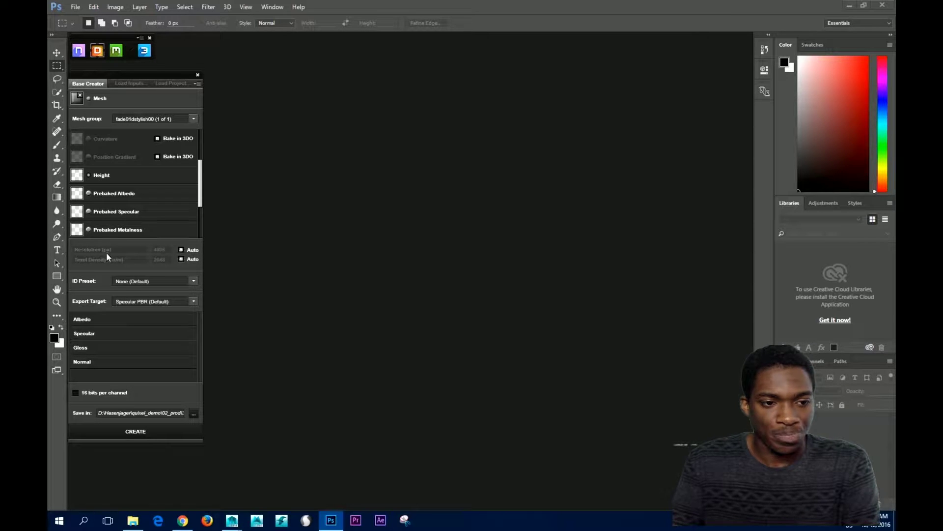
Turn off automatic resolution and set it to 4096 px, with texel density on Auto.
left_click(180, 250)
left_click(181, 259)
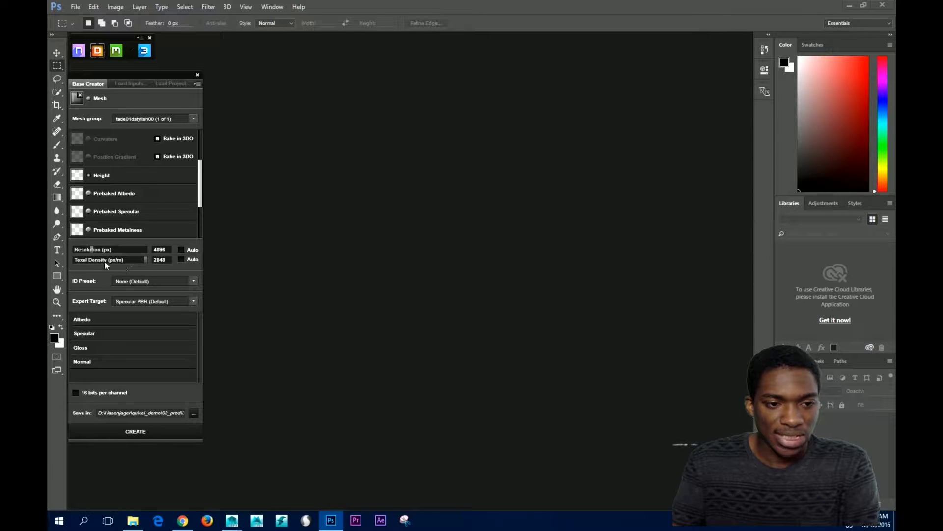
left_click(180, 259)
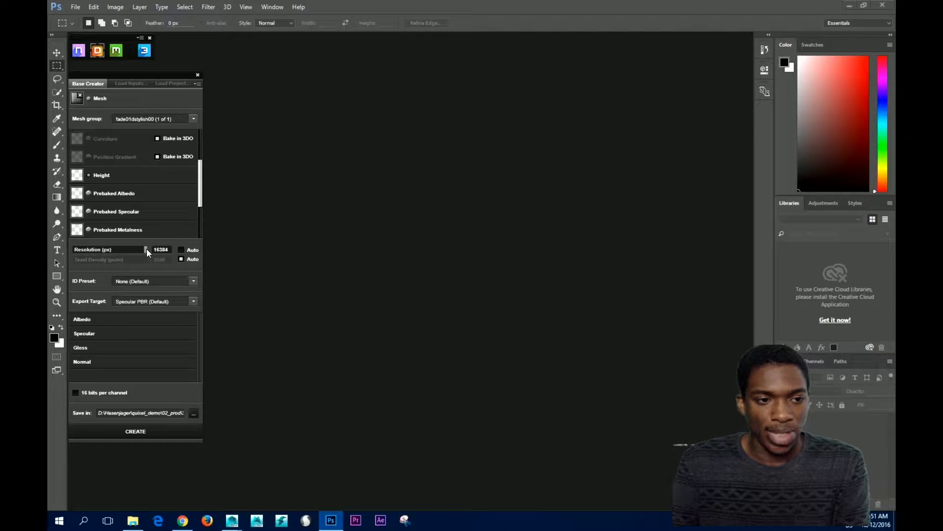
left_click_drag(146, 250, 85, 246)
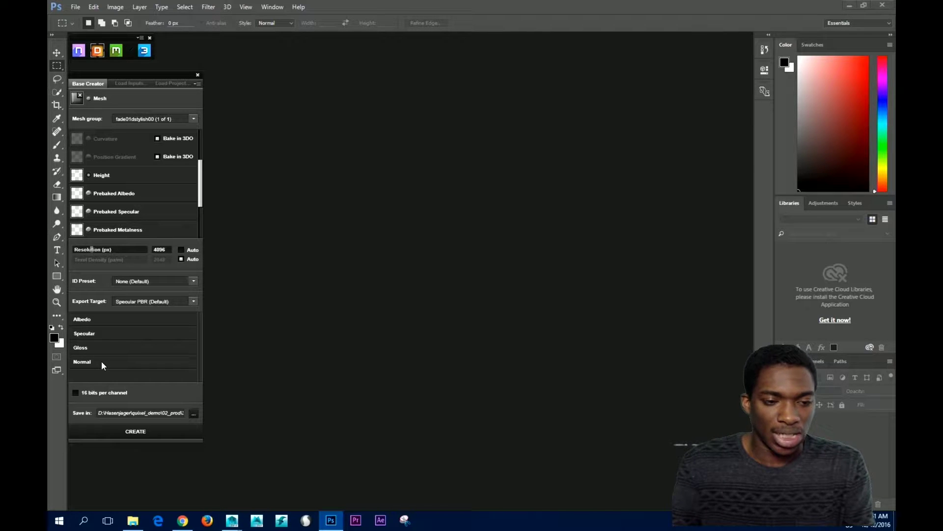
Try the UE4 and Arnold (Linear) export targets to compare their output maps.
left_click(192, 302)
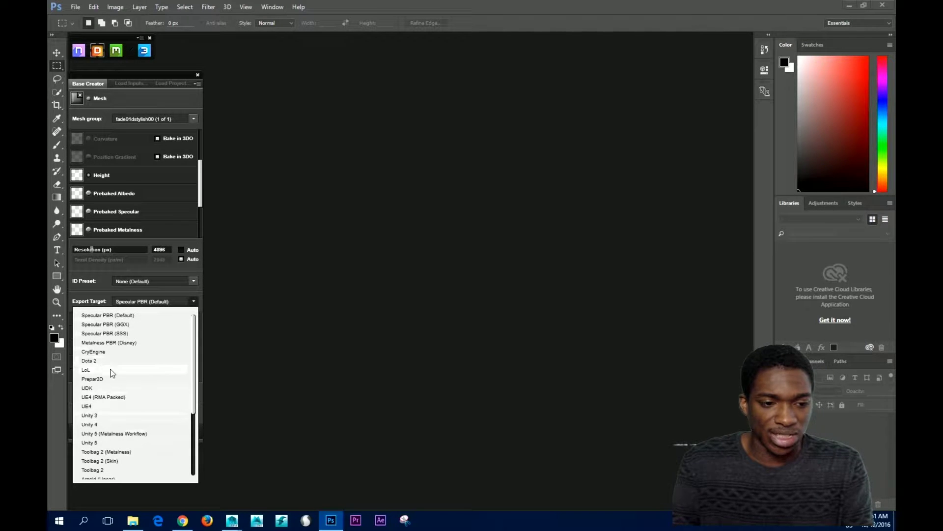
left_click(100, 406)
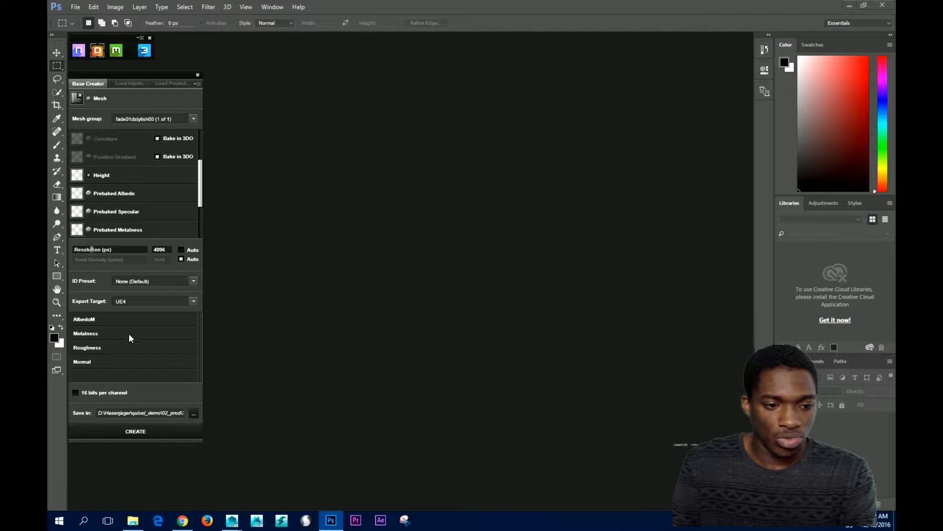
left_click(193, 302)
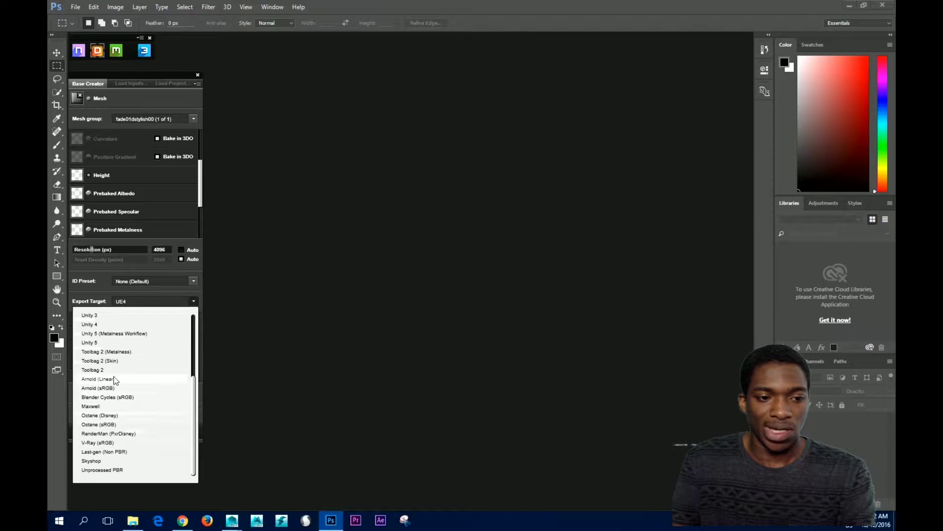
left_click(113, 378)
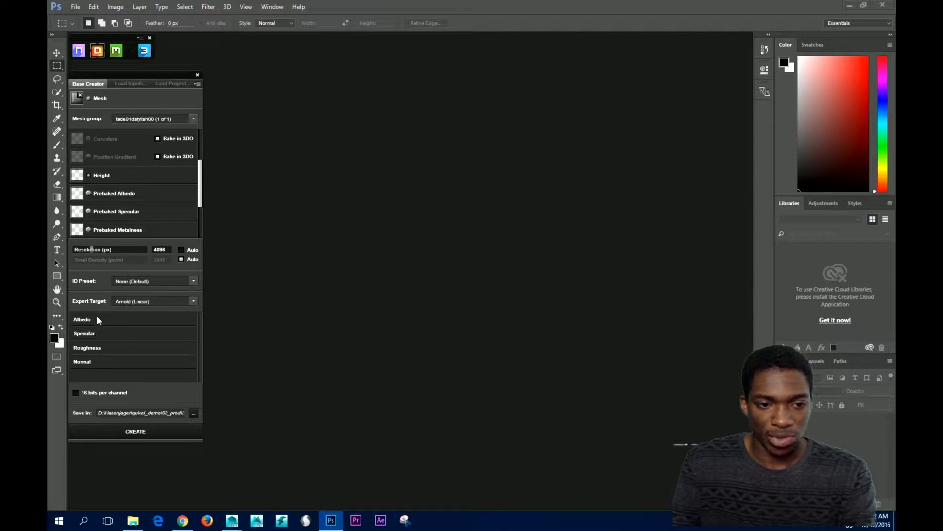
Set the project's export target to UE4.
left_click(193, 301)
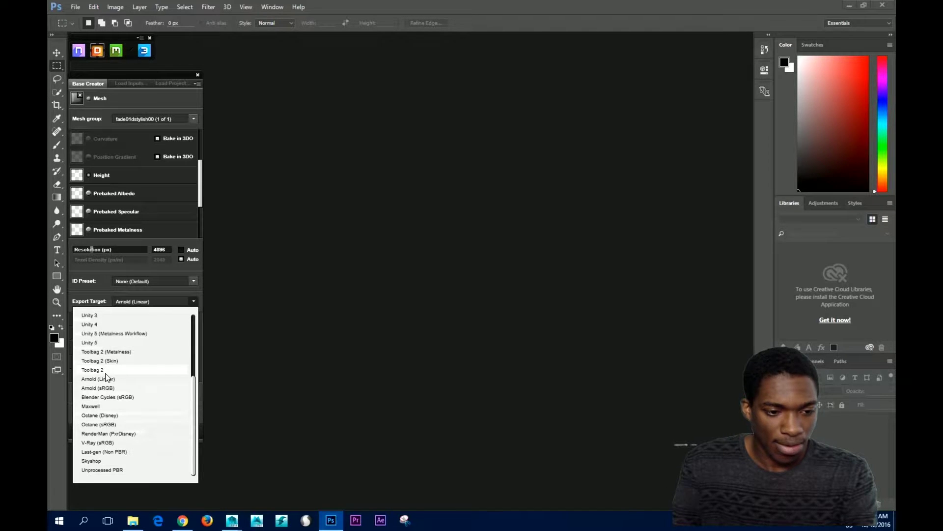
scroll(105, 373, "up", 4)
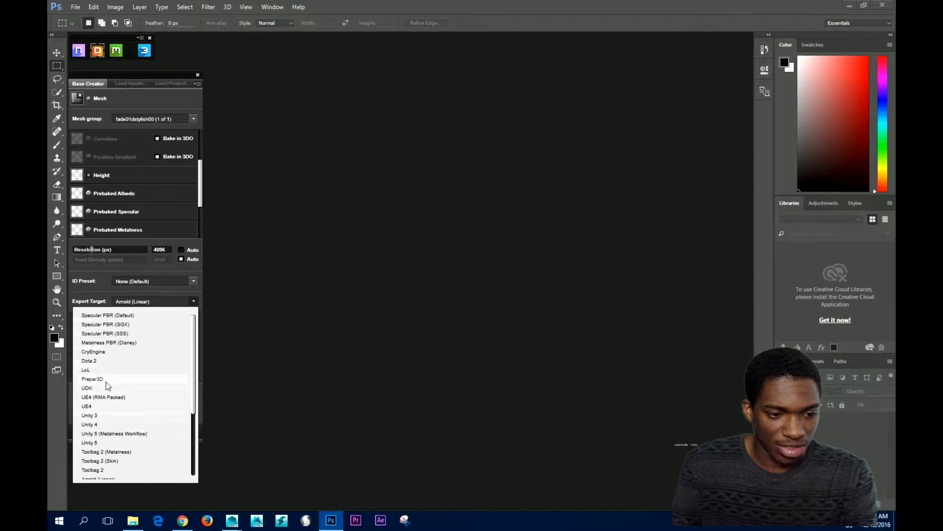
scroll(106, 381, "down", 1)
scroll(106, 371, "up", 1)
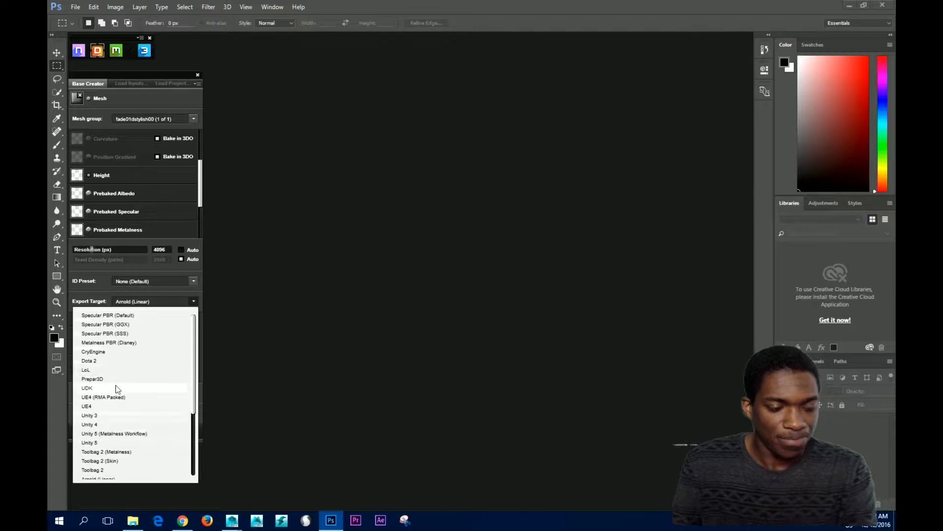
left_click(114, 406)
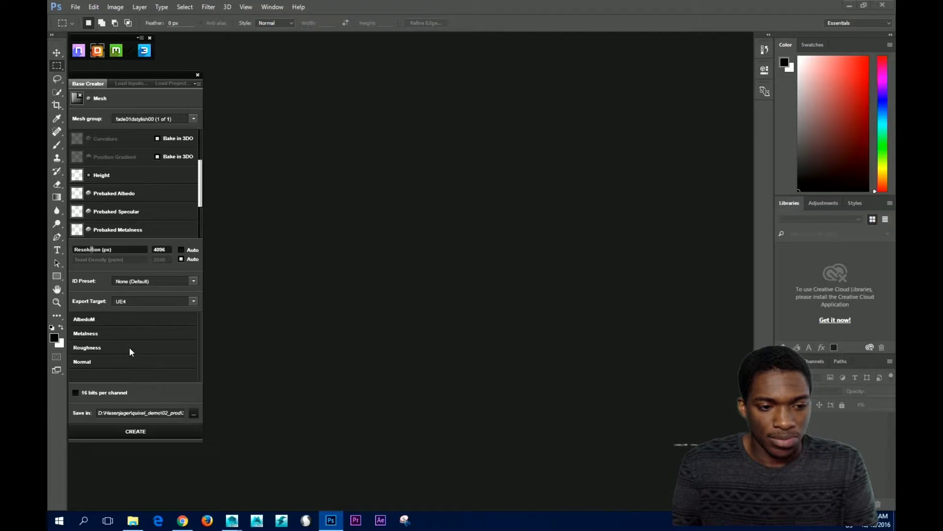
Set the save location to a chair_cool subfolder inside the quixel_demo project's 02_prod/3D/scenes folder.
left_click(193, 412)
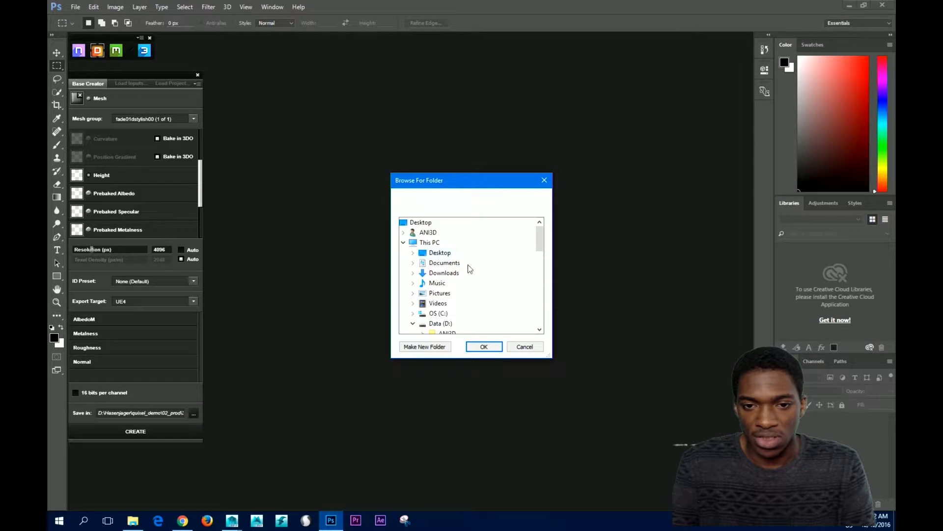
scroll(471, 268, "down", 2)
scroll(491, 269, "up", 3)
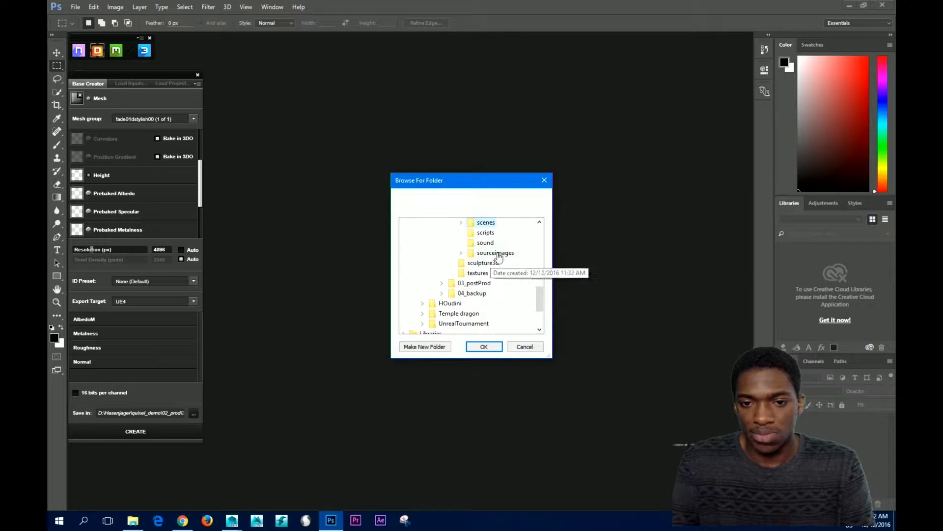
double_click(486, 254)
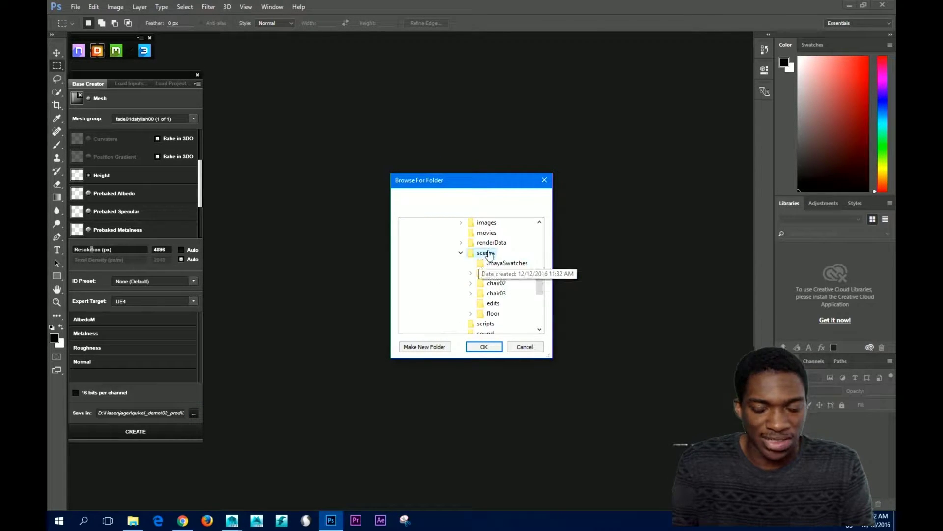
left_click(487, 346)
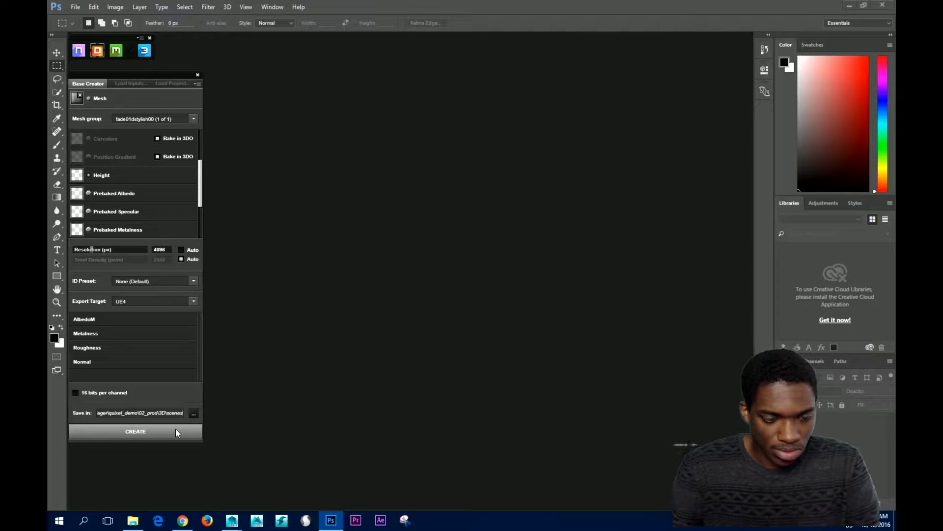
type("\\")
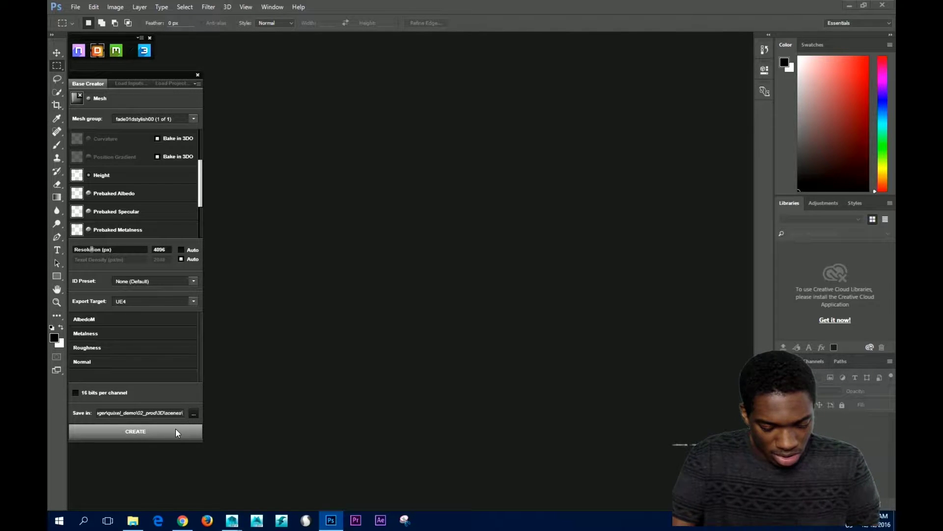
type("cha")
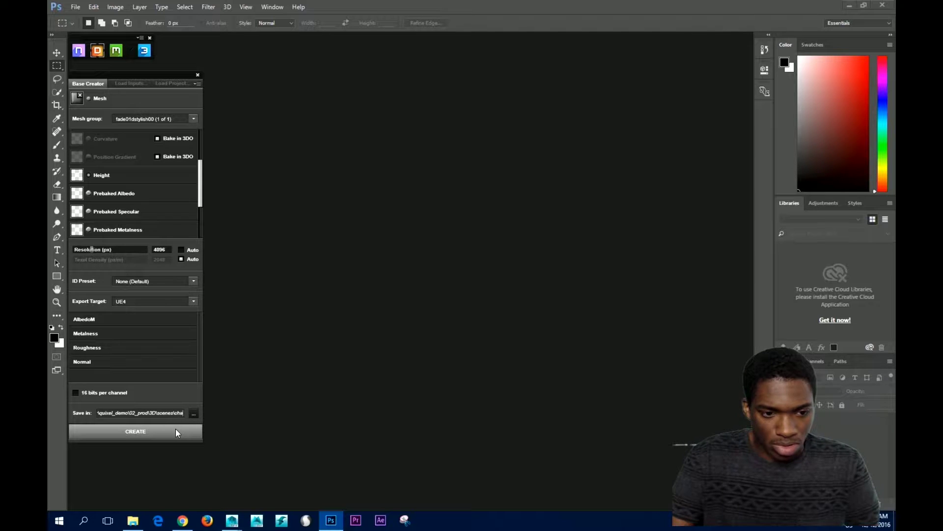
type("ir_cool")
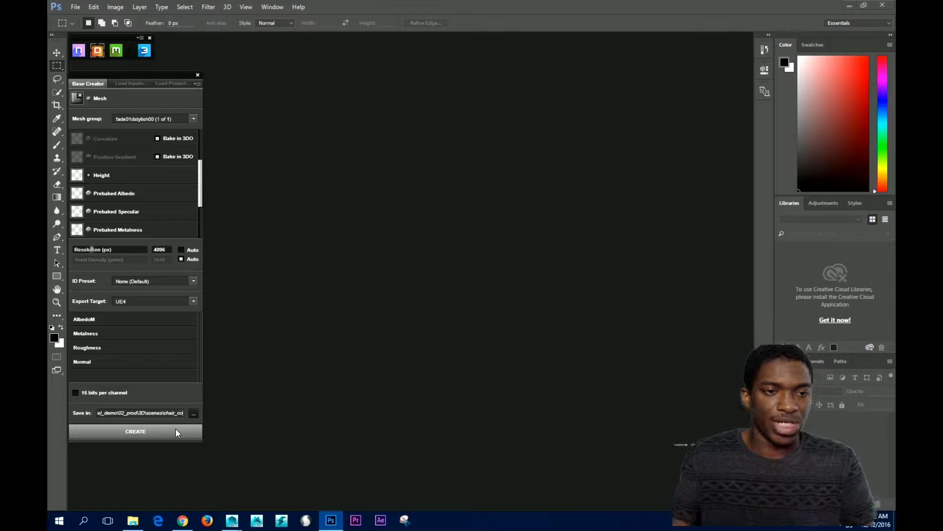
Create the DDO project with the configured settings and dismiss the completion notice.
left_click(143, 431)
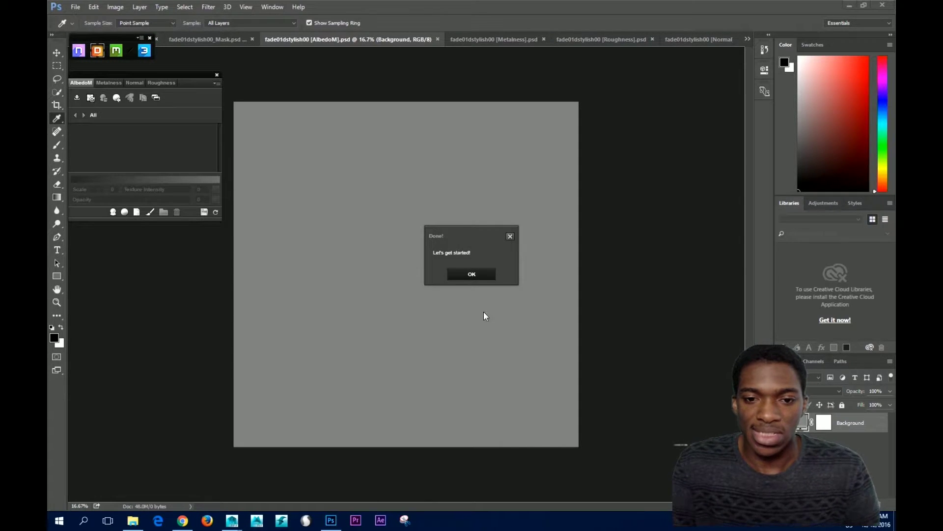
mouse_move(455, 235)
left_mouse_down()
mouse_move(433, 213)
mouse_move(455, 229)
left_mouse_up()
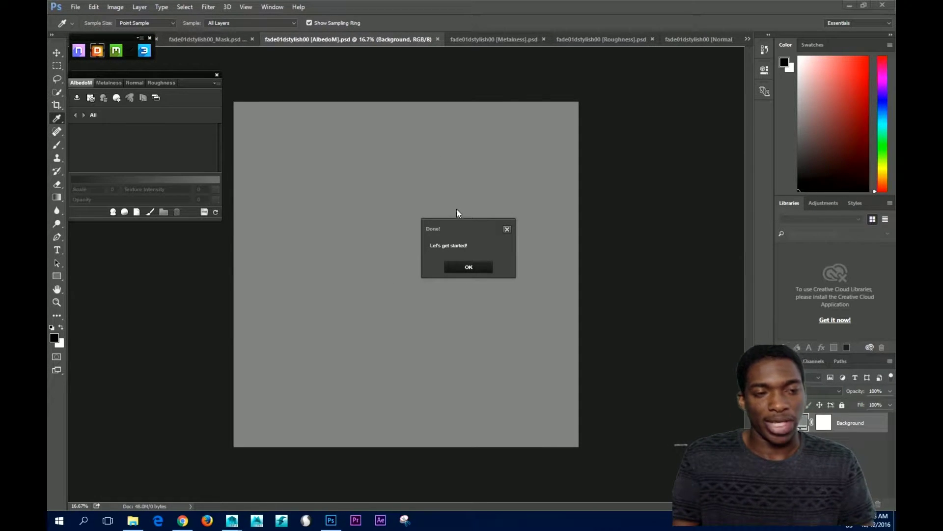
left_click(469, 267)
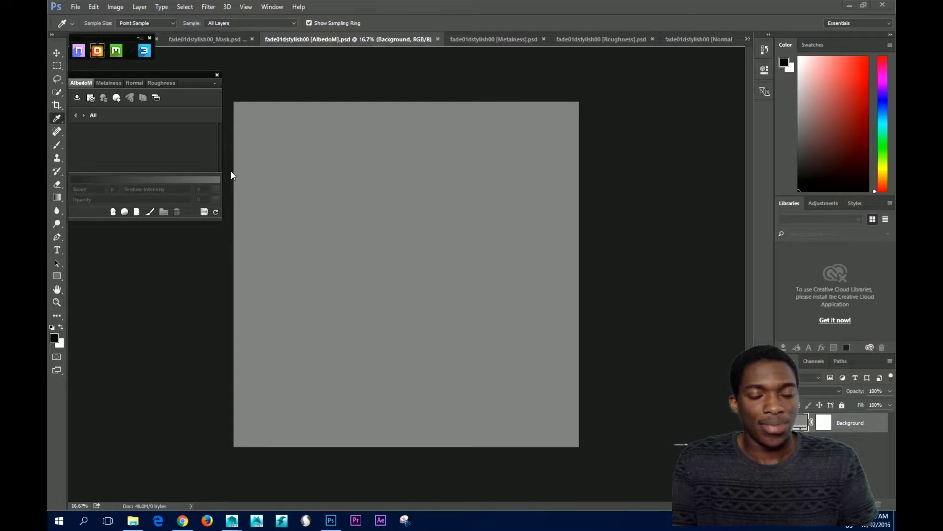
Open the 3DO viewer, orbit to a view of the chair and footrest, and place the window beside the DDO layer panel.
left_click(143, 51)
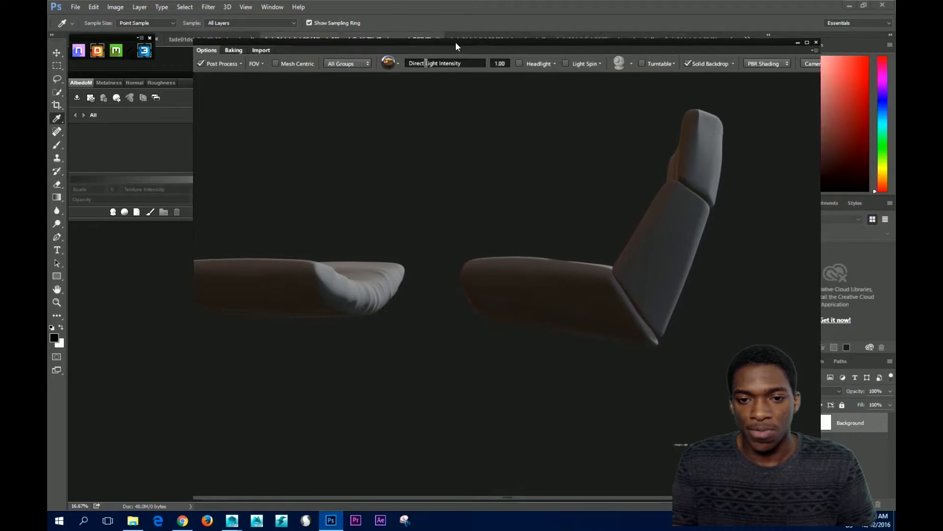
left_click_drag(477, 170, 556, 193)
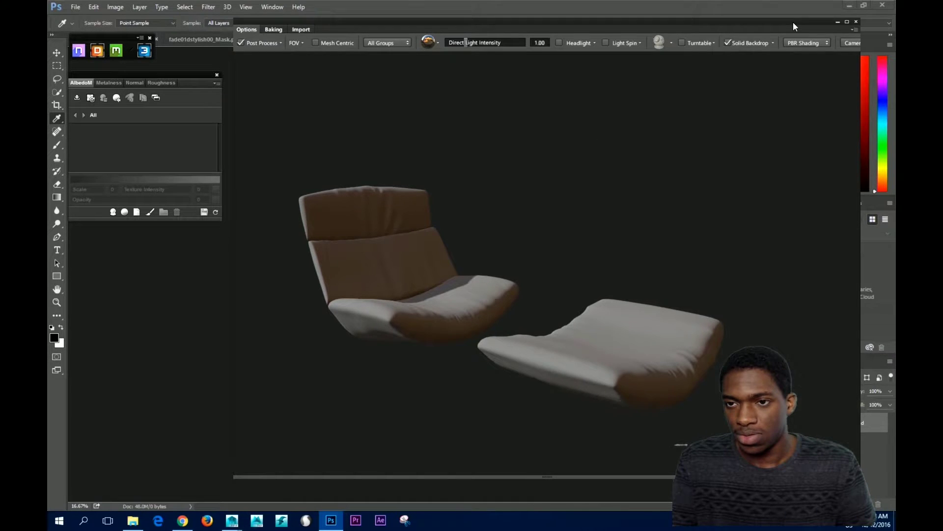
left_click_drag(793, 22, 742, 15)
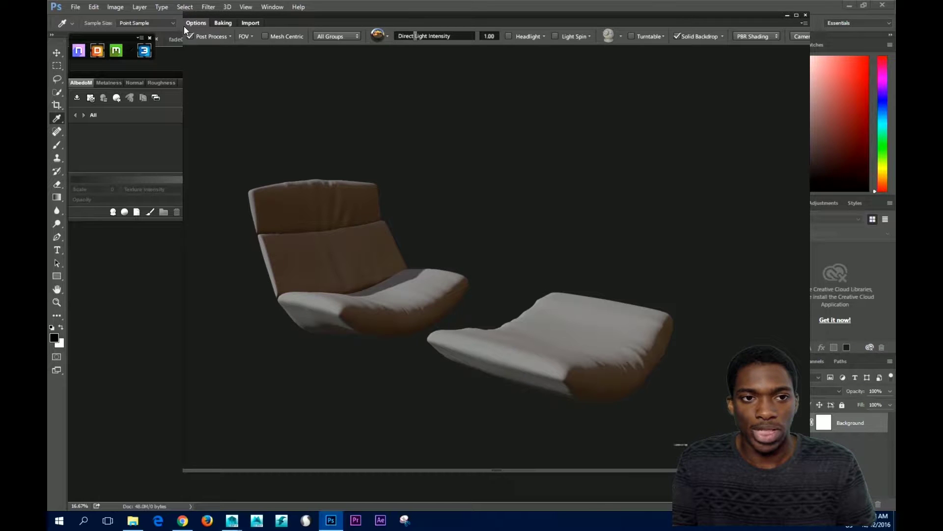
mouse_move(184, 25)
left_mouse_down()
mouse_move(240, 40)
mouse_move(197, 33)
left_mouse_up()
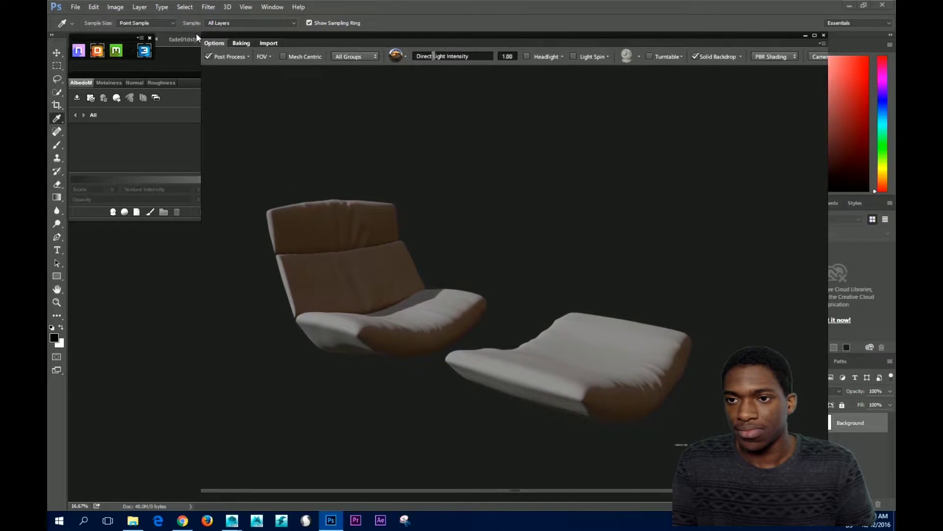
left_click(816, 56)
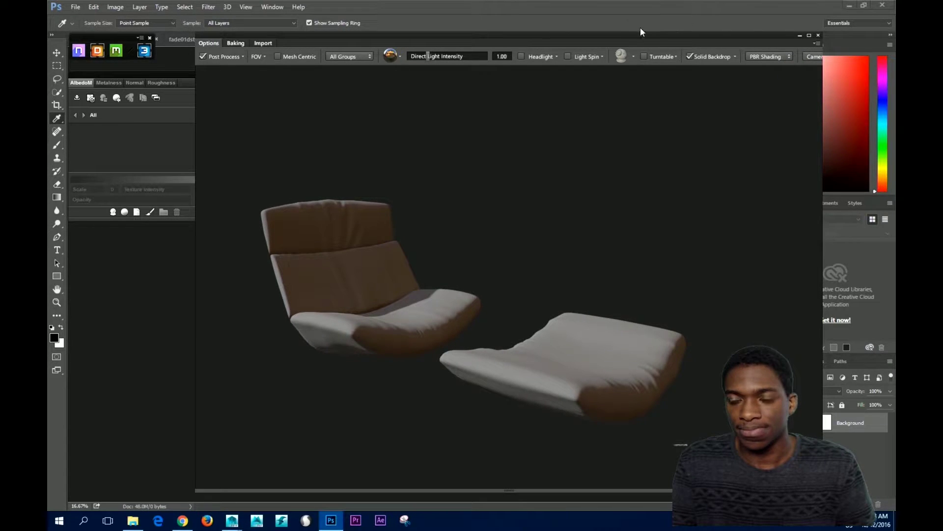
left_click_drag(651, 32, 718, 28)
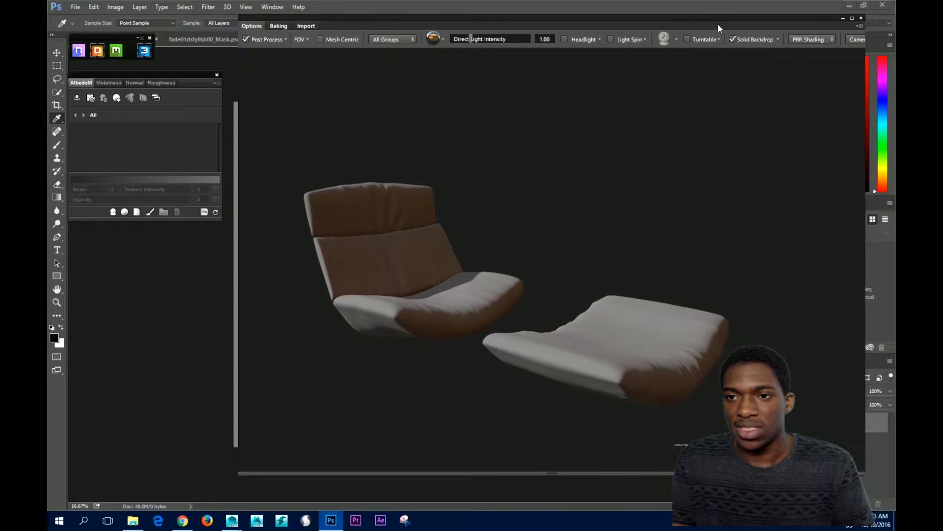
Review the 3DO viewer's shading modes, from PBR Shading through Albedo and Normal down to Emissive.
left_click(813, 39)
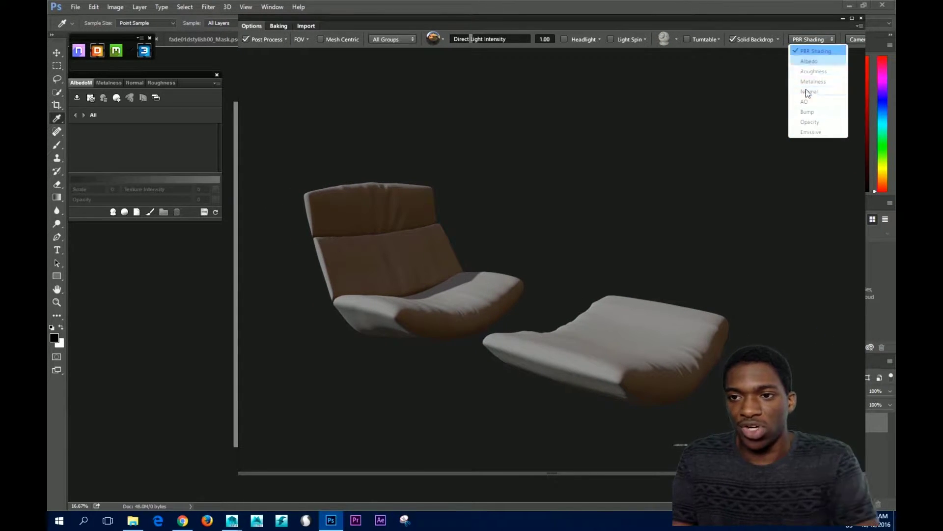
left_click(810, 39)
left_click(814, 38)
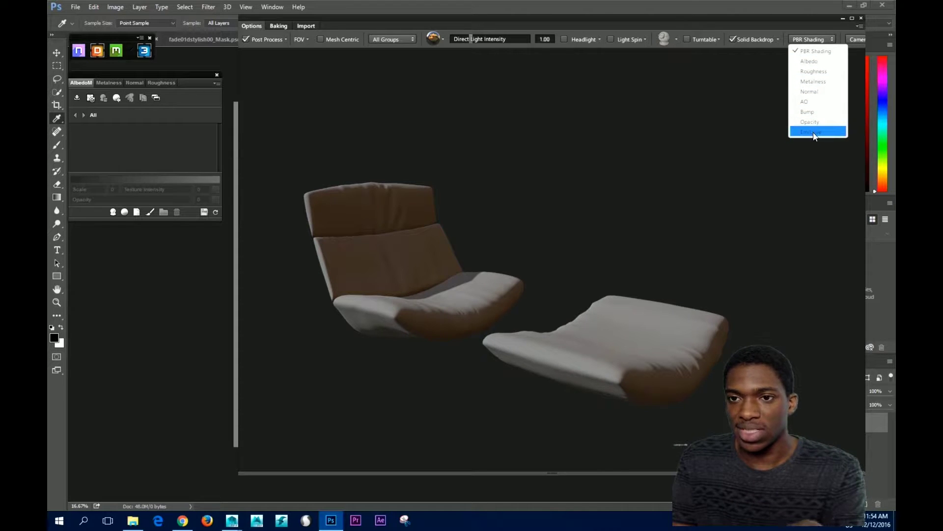
left_click(805, 39)
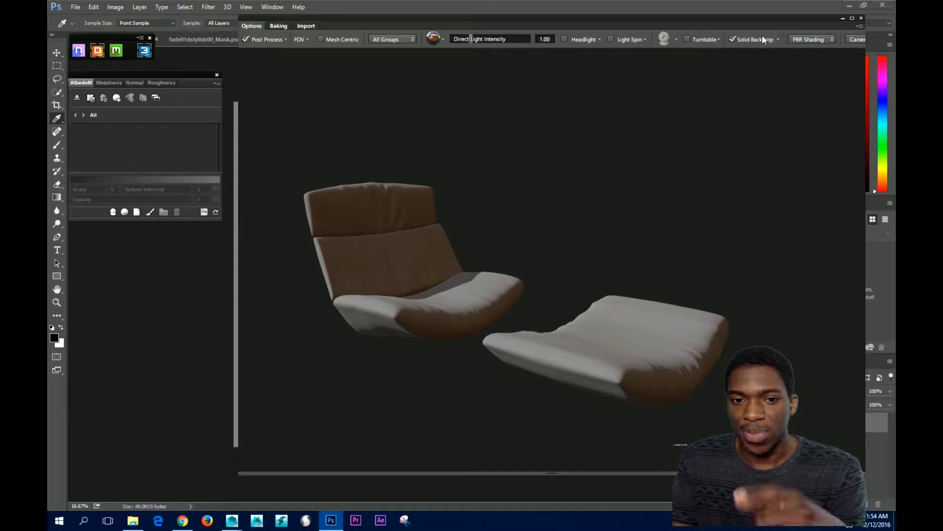
Preview the chair without the solid backdrop, restore the backdrop, and review its gray and brightness options.
left_click(732, 39)
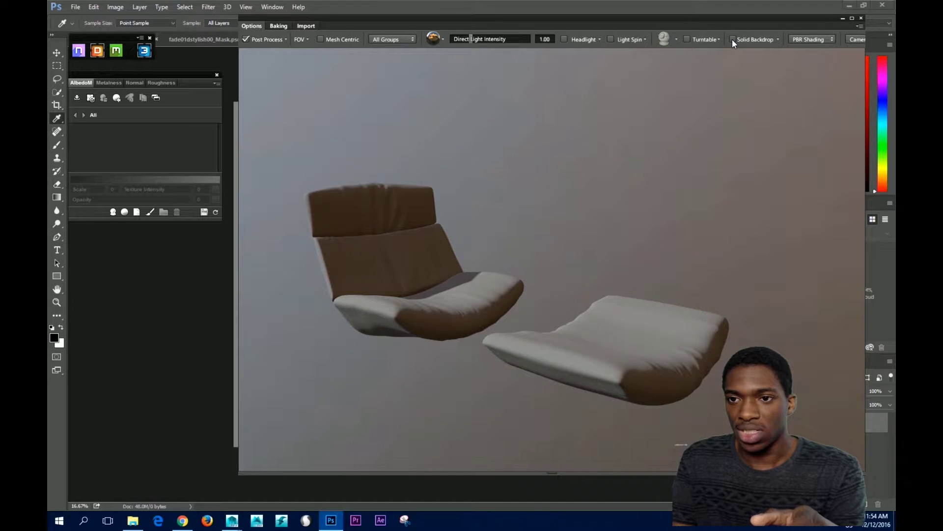
left_click(732, 39)
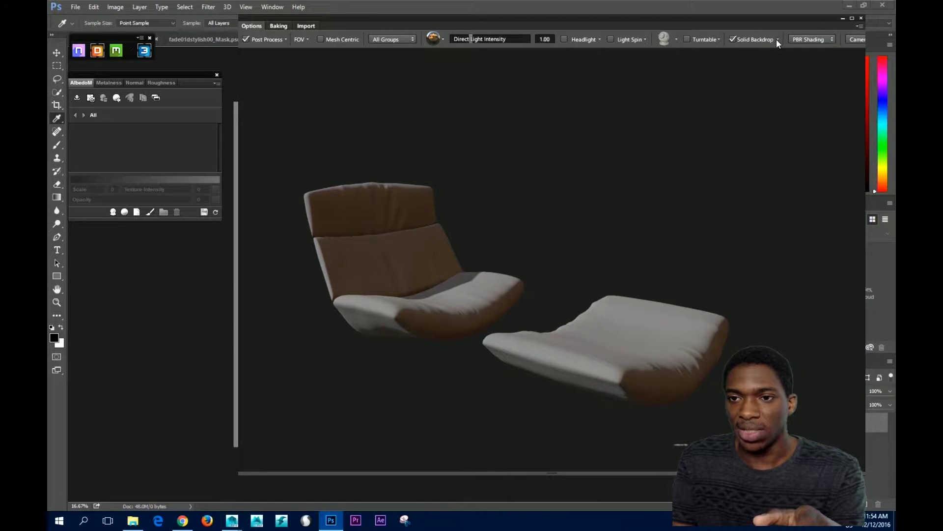
left_click(778, 39)
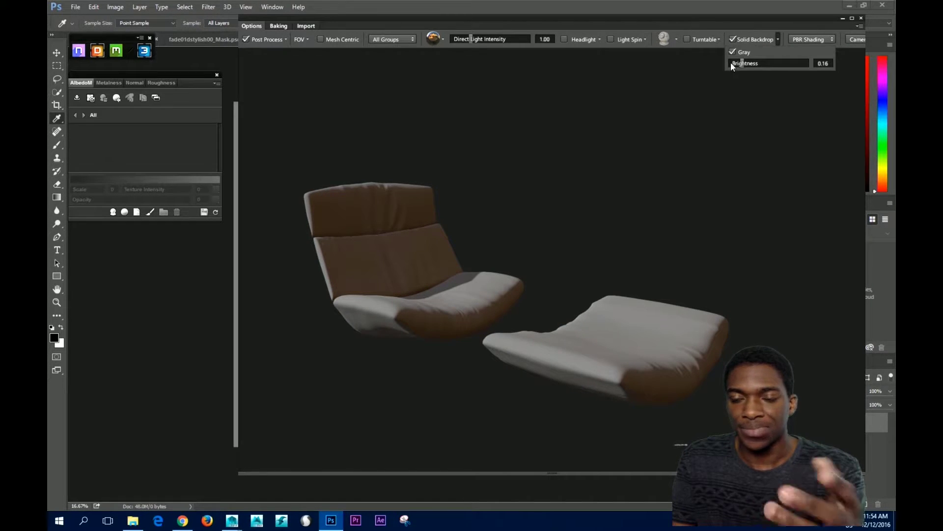
left_click(777, 38)
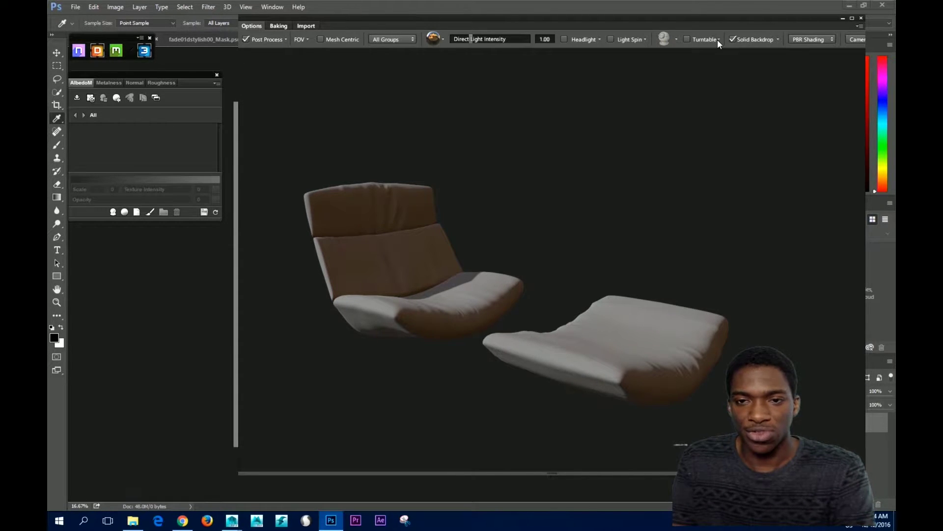
Enable the turntable in the 3DO viewer and set its X rotation to 0.31.
left_click(717, 39)
left_click(700, 40)
left_click(686, 40)
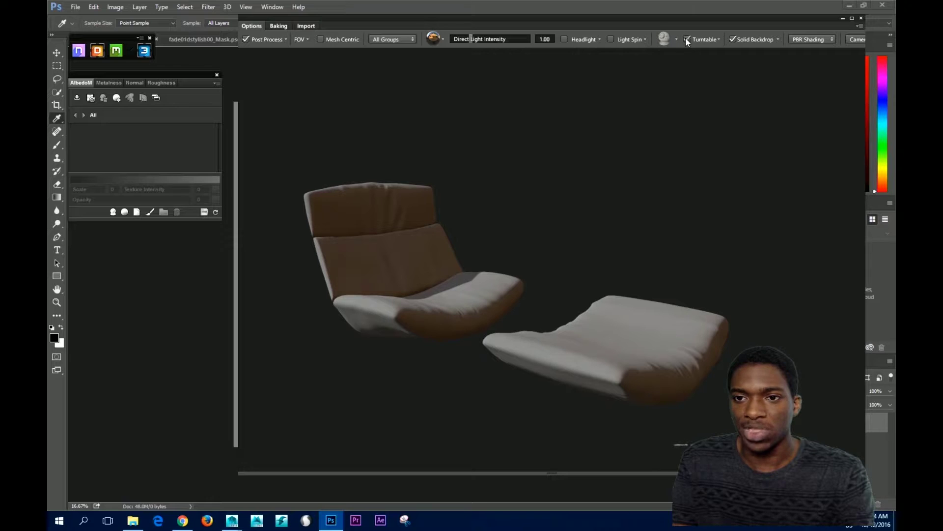
left_click(718, 39)
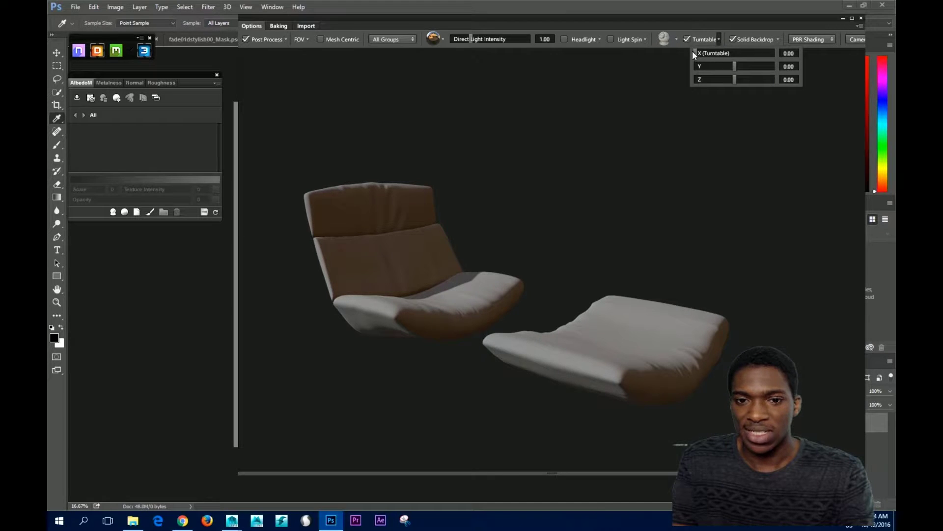
left_click_drag(694, 52, 706, 54)
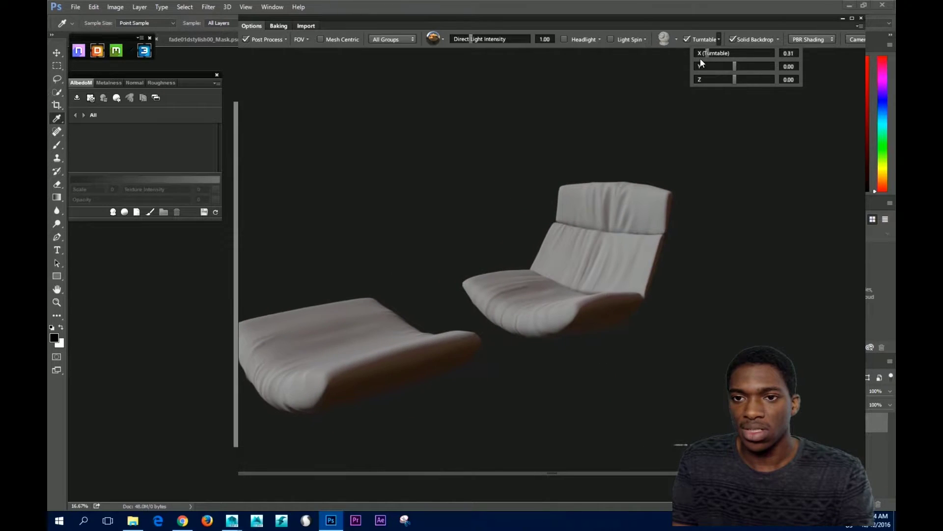
left_click(700, 58)
left_click(688, 38)
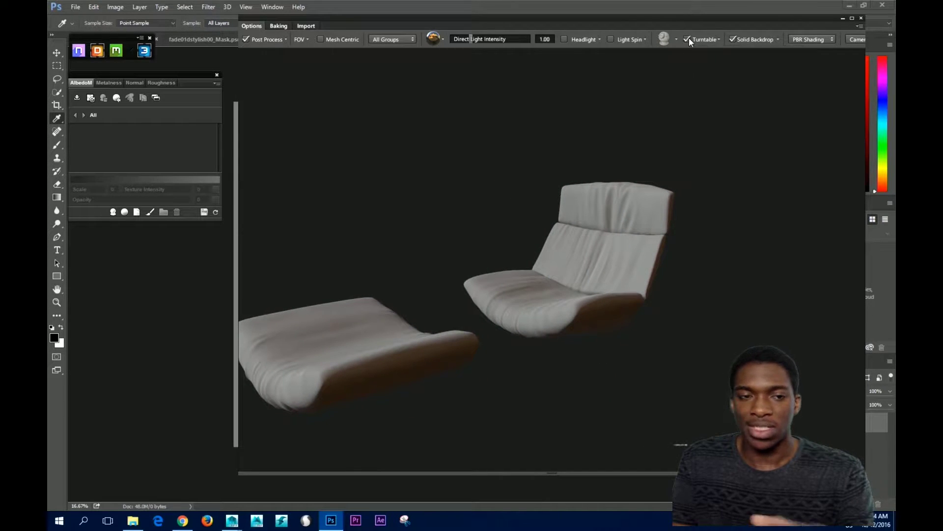
Review the viewer's preview shapes, then try the light spin at a speed of about 56 and disable it again.
left_click(676, 40)
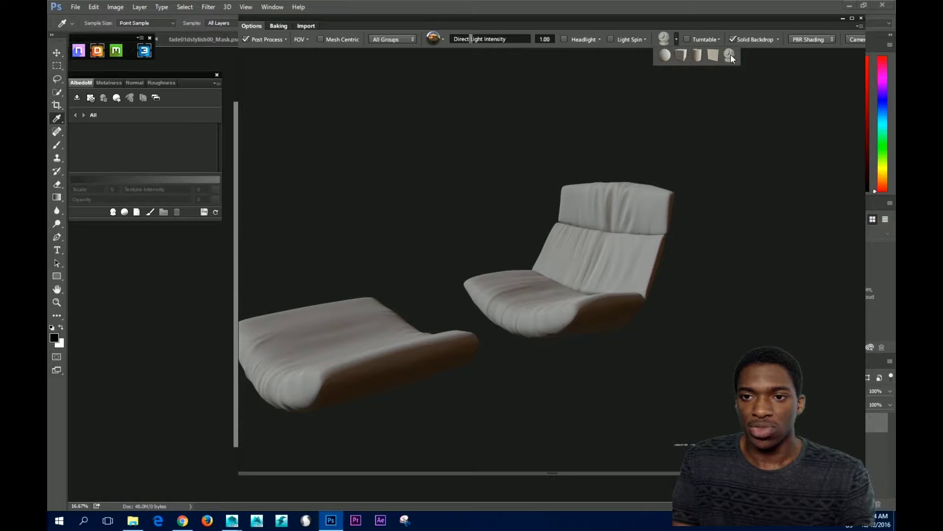
left_click(677, 38)
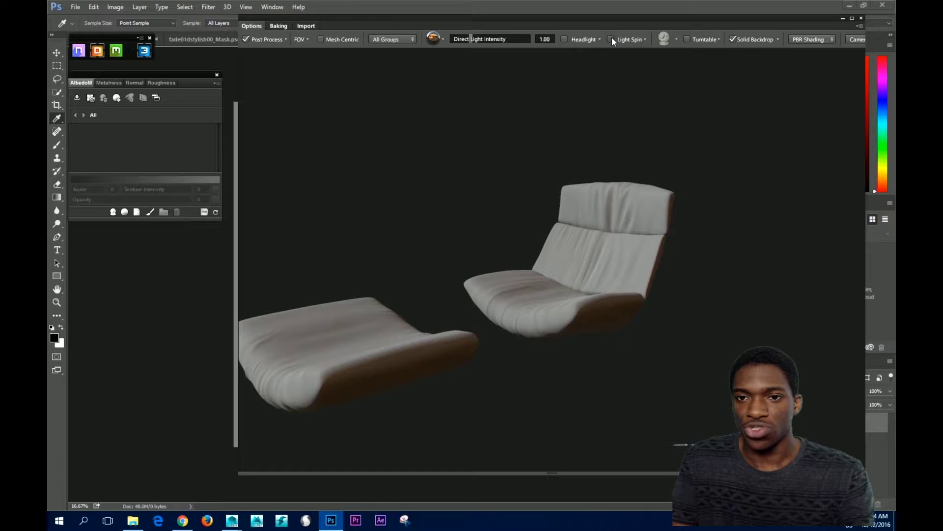
left_click(612, 39)
left_click(646, 39)
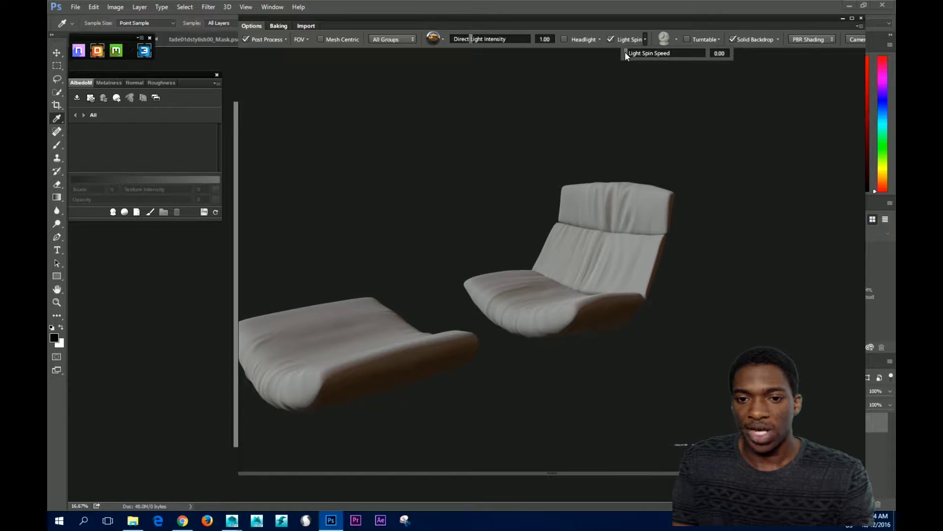
left_click_drag(627, 53, 685, 52)
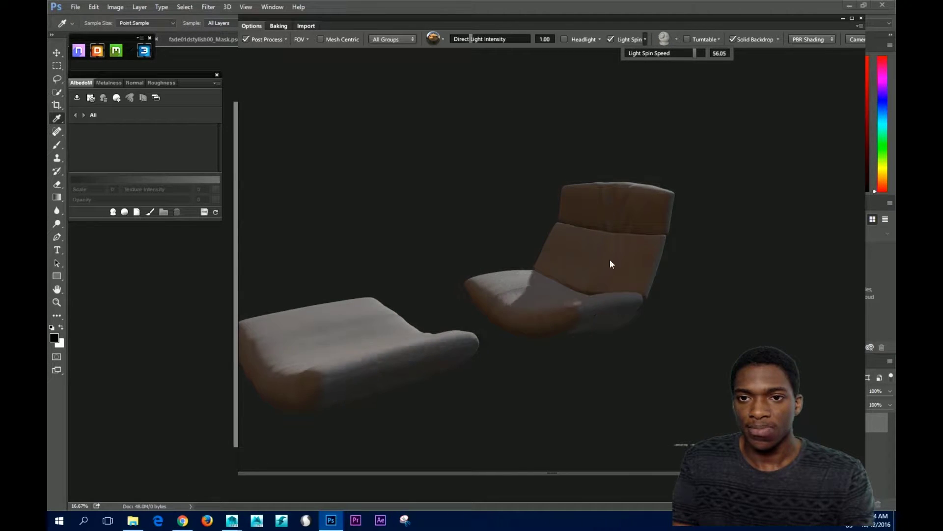
left_click_drag(695, 51, 621, 50)
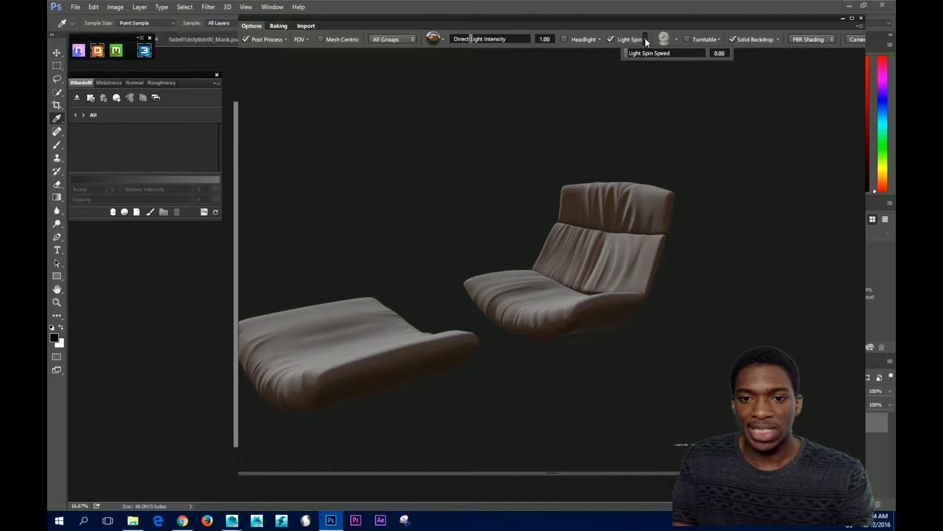
left_click(645, 38)
left_click(610, 39)
Enable the headlight, set the direct light intensity to 0.00, and inspect the chair and footrest from several angles.
left_click(565, 40)
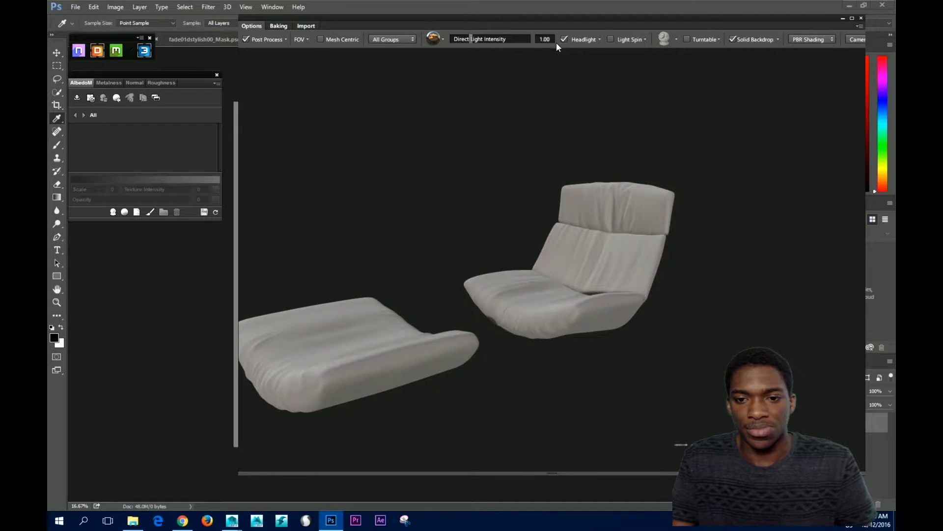
left_click_drag(474, 45, 438, 48)
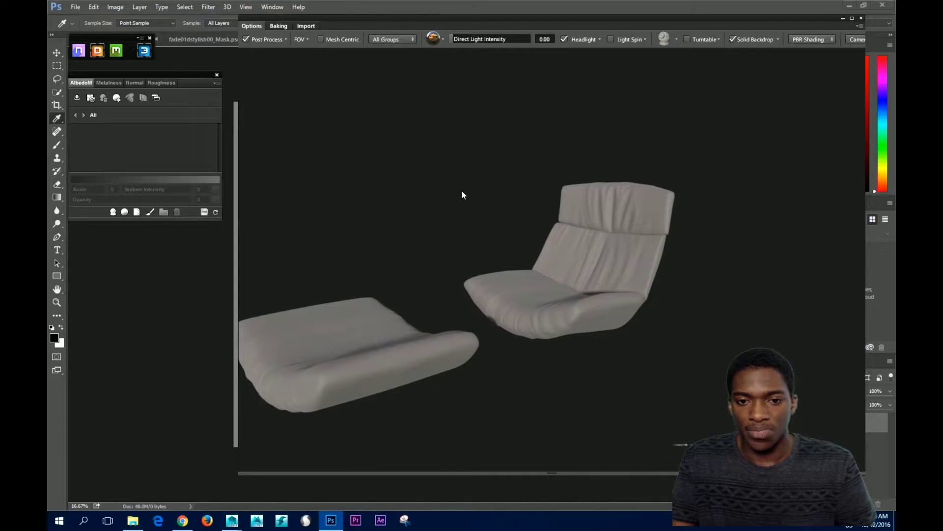
left_click_drag(461, 195, 579, 259)
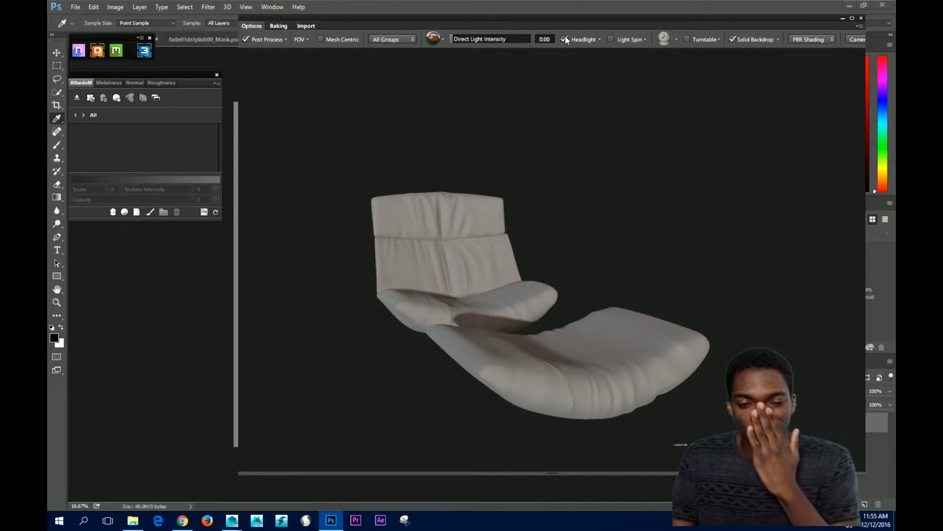
left_click_drag(567, 64, 622, 162)
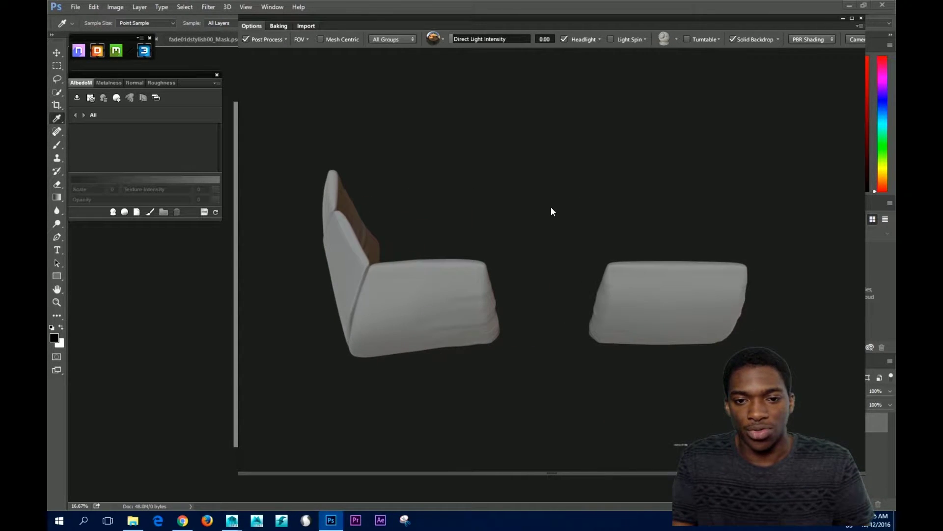
left_click_drag(584, 196, 579, 130)
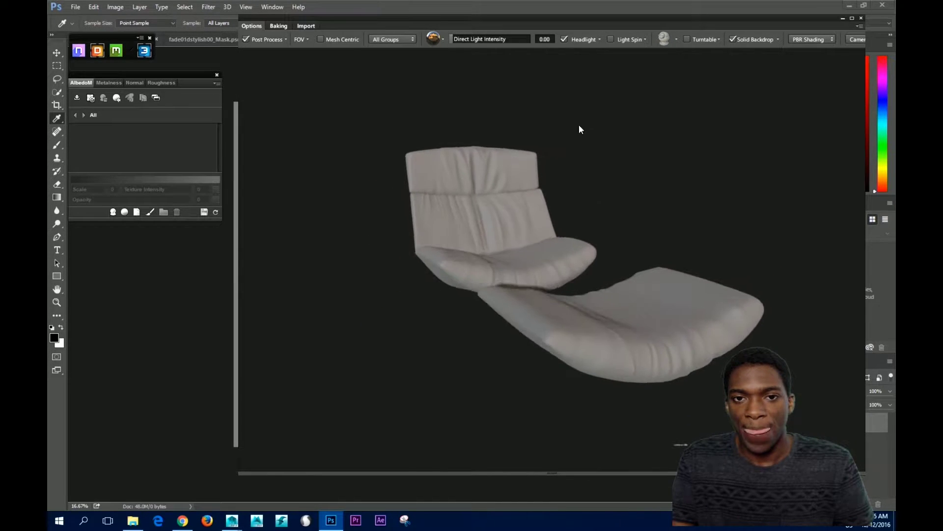
Disable the headlight and set the direct light intensity to 1.00.
left_click(564, 39)
left_click_drag(450, 39, 484, 40)
left_click(545, 39)
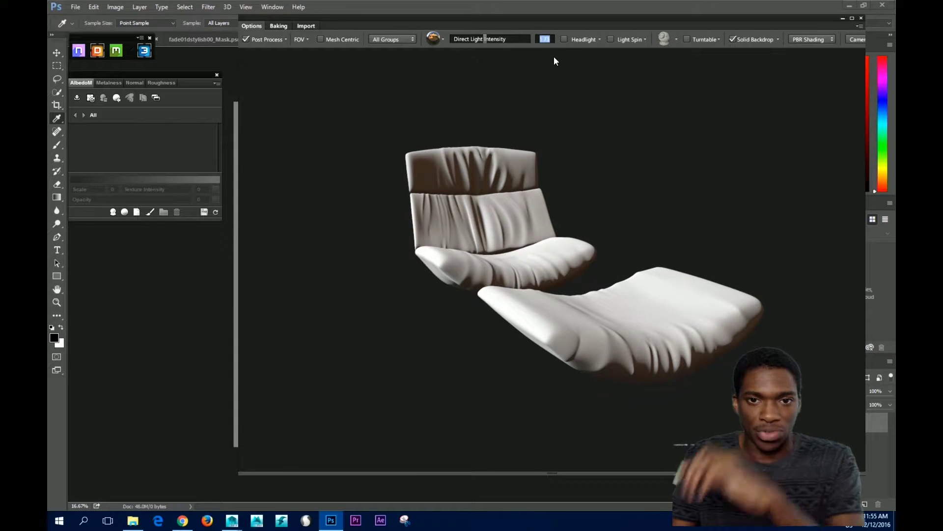
type("1")
key("Return")
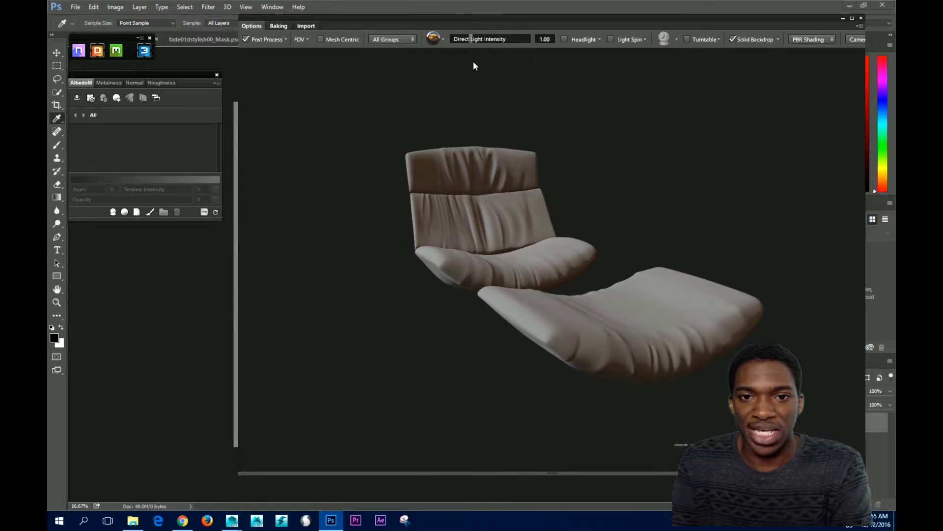
Preview the chair under the different skybox environments and return to the first one.
left_click(442, 39)
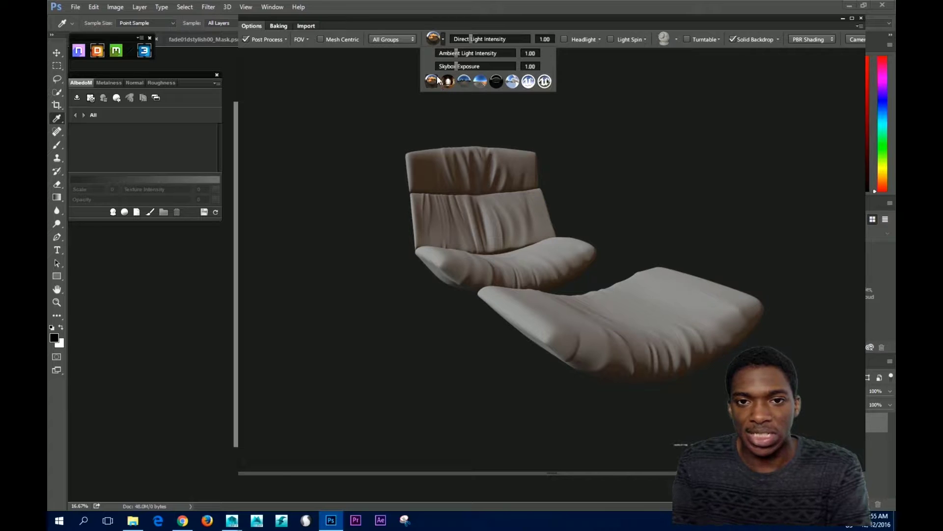
left_click(449, 80)
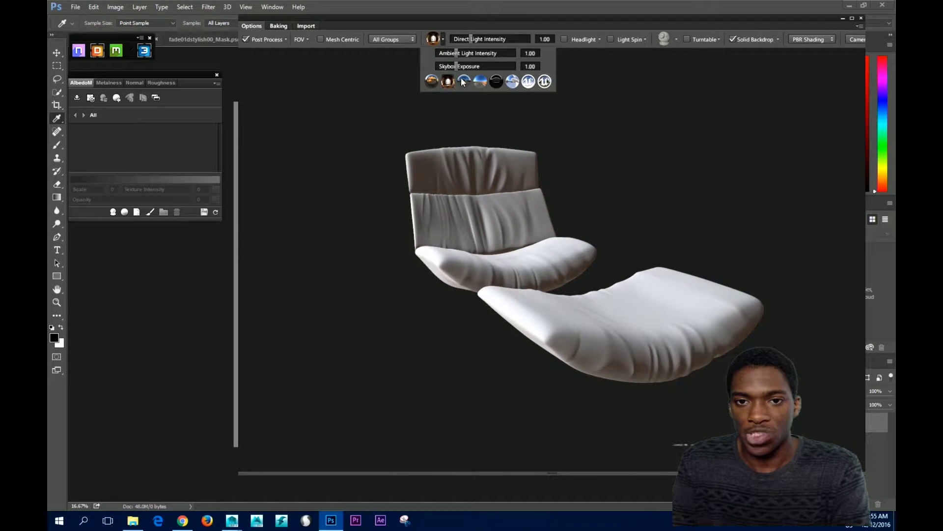
left_click(476, 80)
left_click(496, 82)
left_click(512, 81)
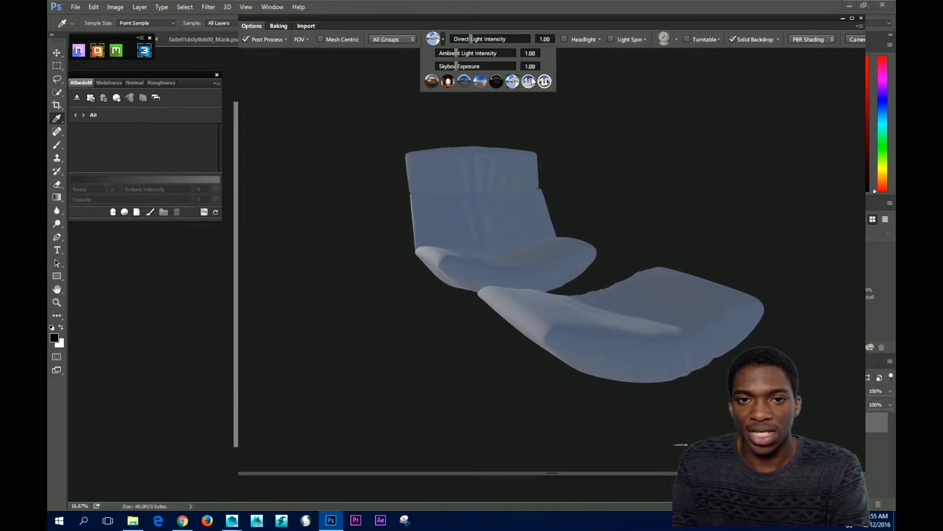
left_click(528, 81)
left_click(545, 81)
left_click(432, 82)
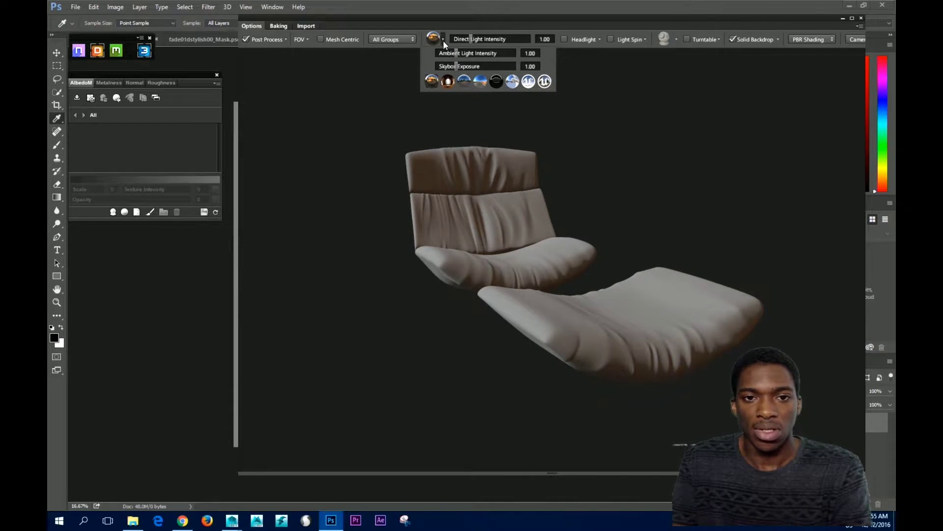
Show only the fade01dstylish00 mesh group, and restore the display to All Groups.
left_click(401, 38)
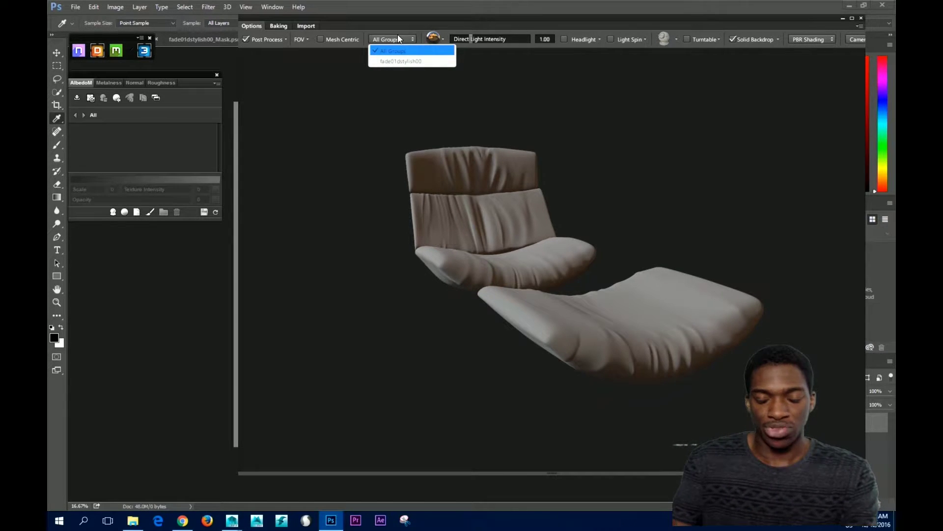
left_click(393, 39)
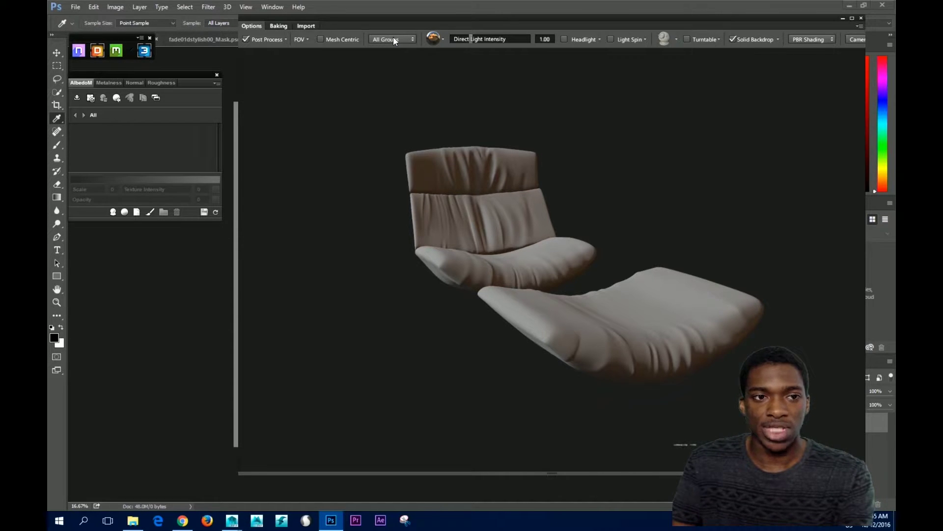
left_click(393, 39)
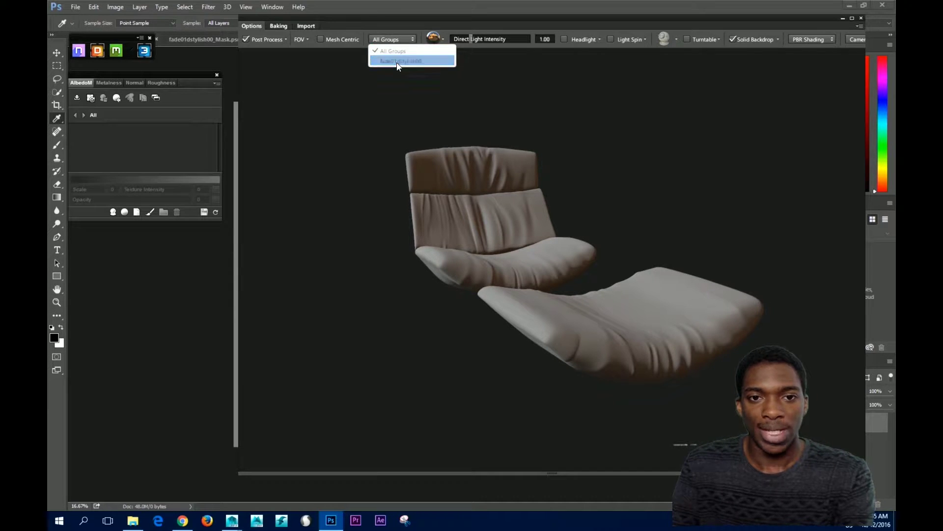
left_click(411, 60)
left_click(394, 39)
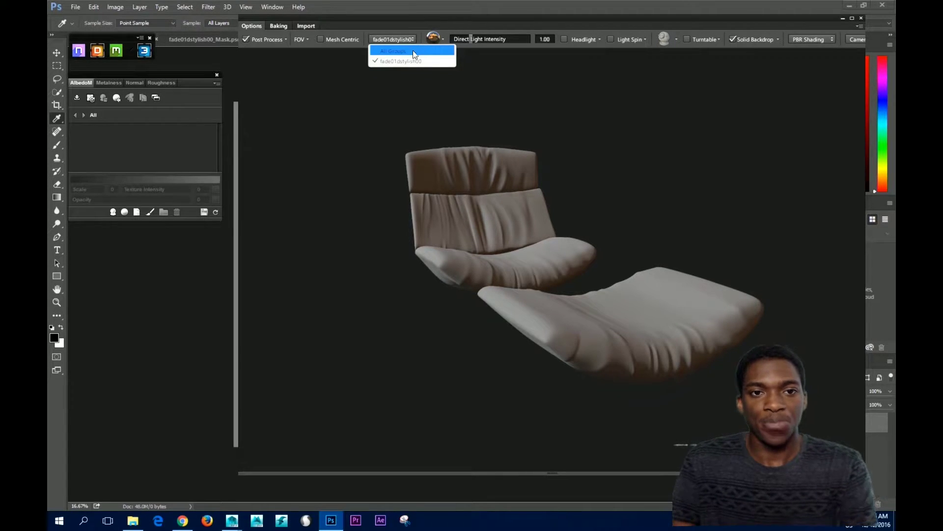
left_click(406, 50)
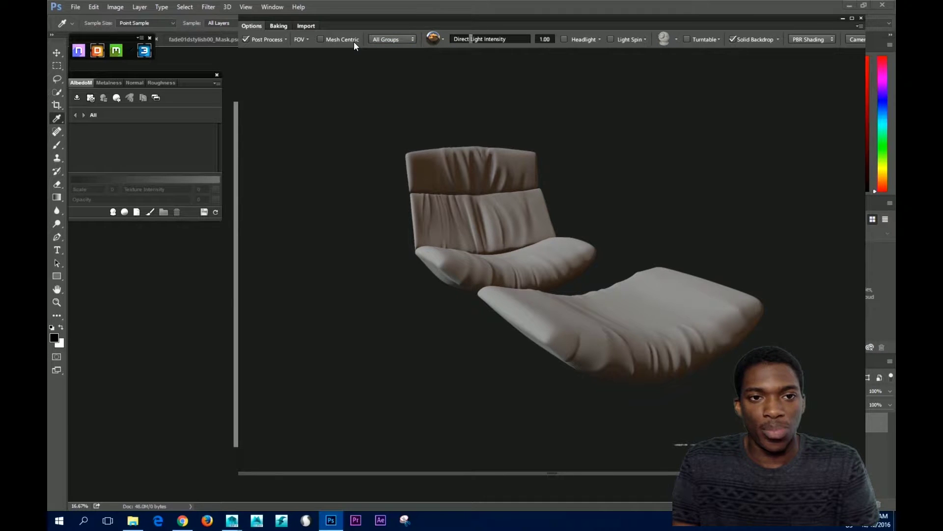
Enable pre-pass and post-pass sharpness, high quality resampling, and screen space ambient occlusion in the viewer's post-process settings.
left_click(285, 39)
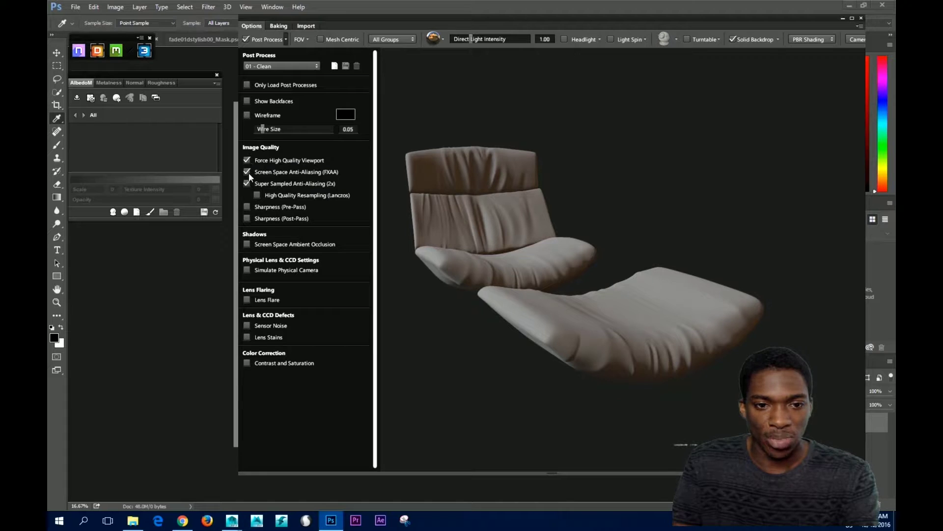
left_click(247, 206)
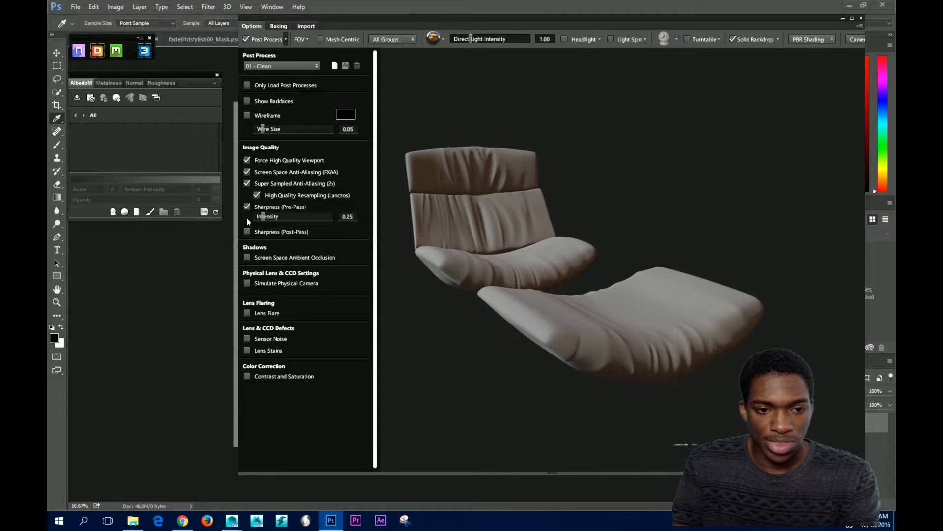
left_click(247, 231)
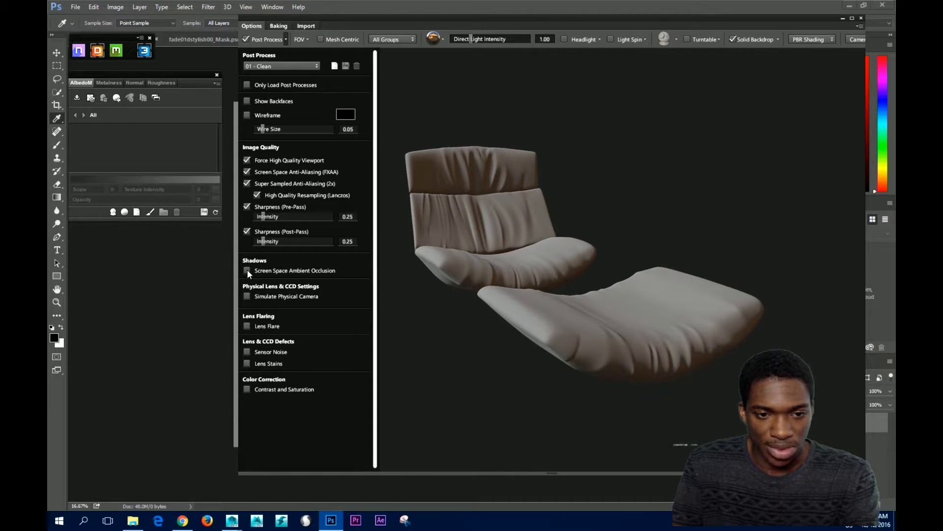
left_click(247, 270)
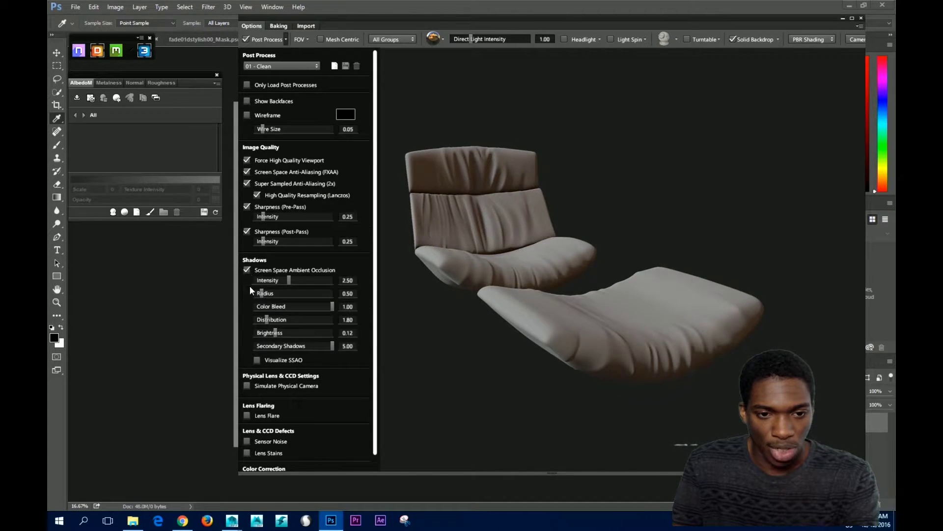
Enable the physical camera simulation and try its depth of field on and off.
left_click(247, 386)
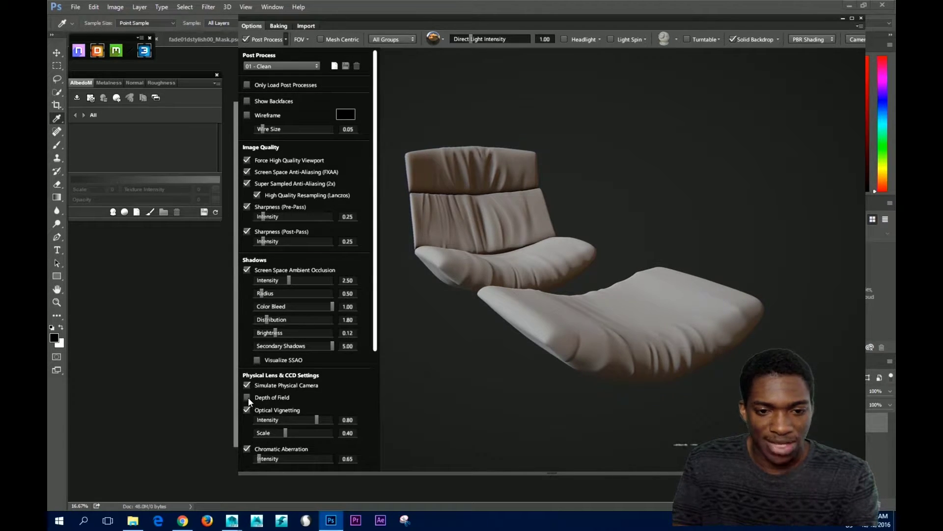
left_click(247, 397)
left_click(246, 396)
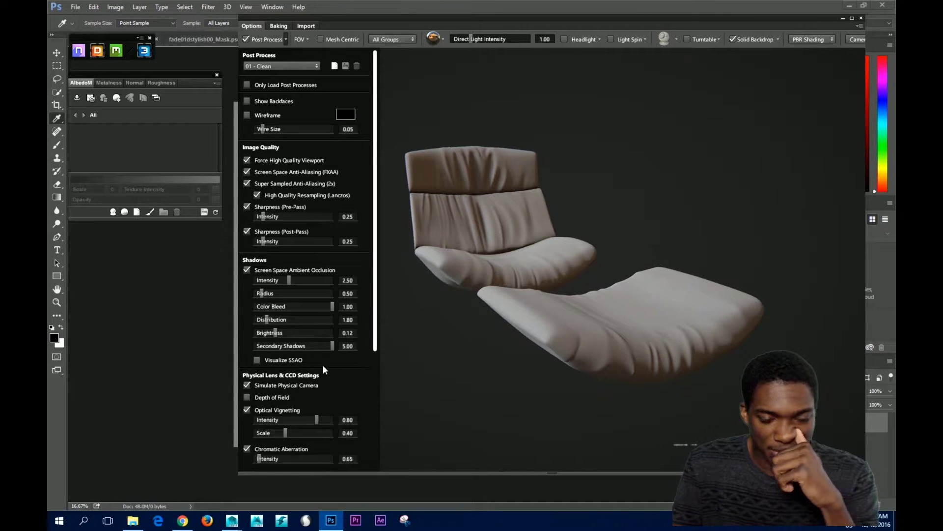
Try the lens flare and chromatic aberration effects on and off, and disable the physical camera simulation.
left_click_drag(373, 336, 374, 454)
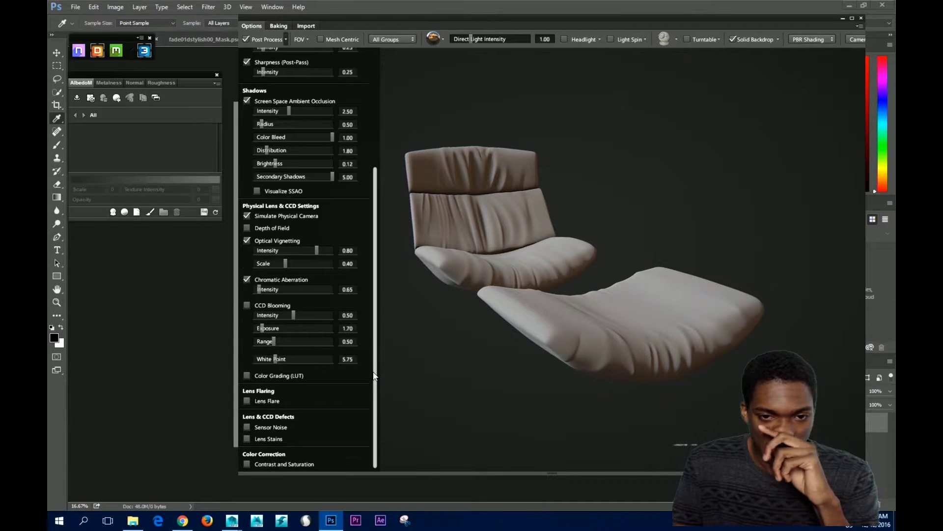
left_click(247, 400)
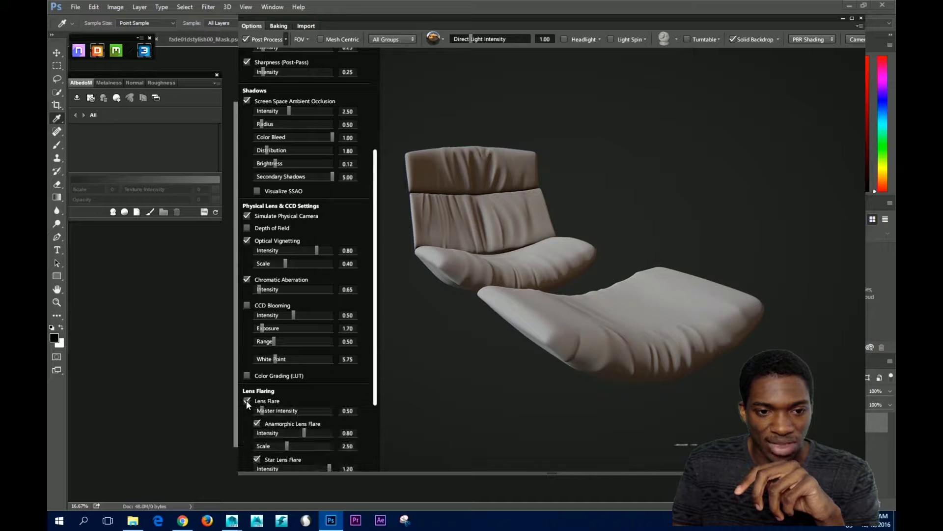
left_click(246, 400)
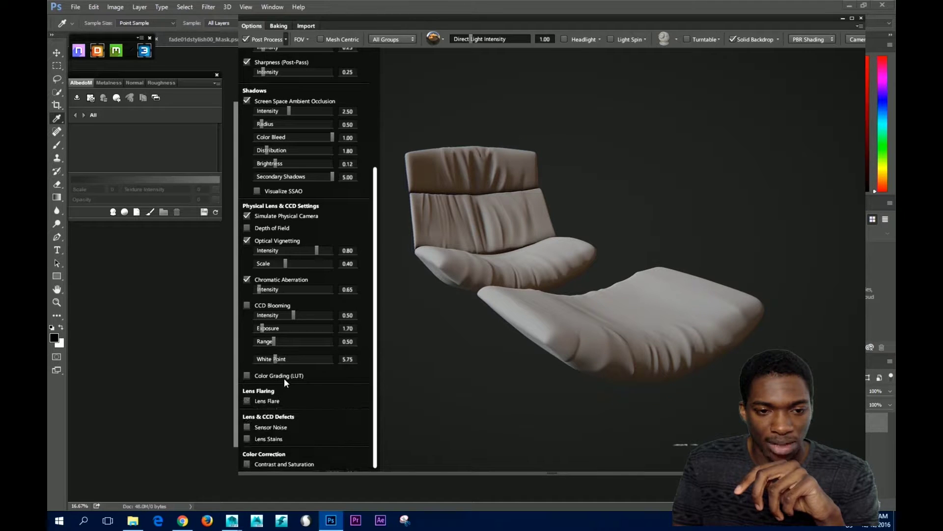
left_click(247, 278)
left_click(247, 292)
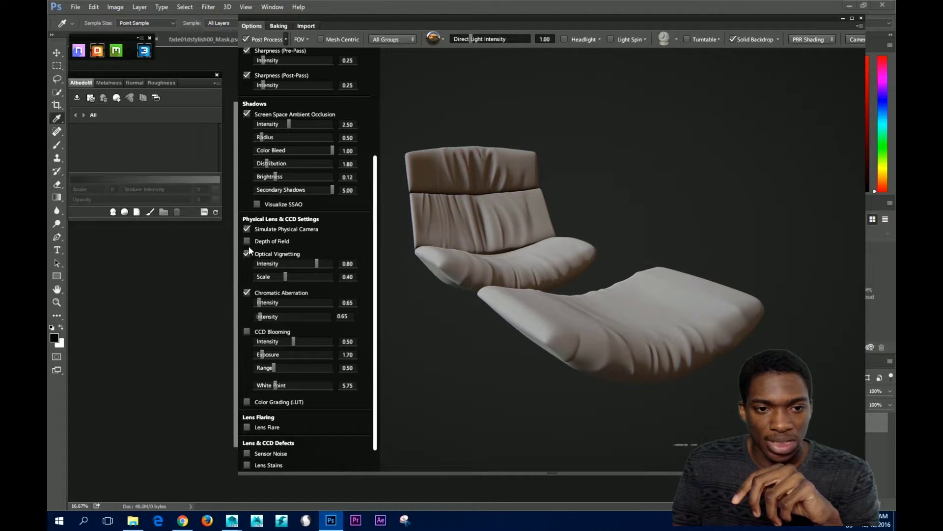
left_click(246, 229)
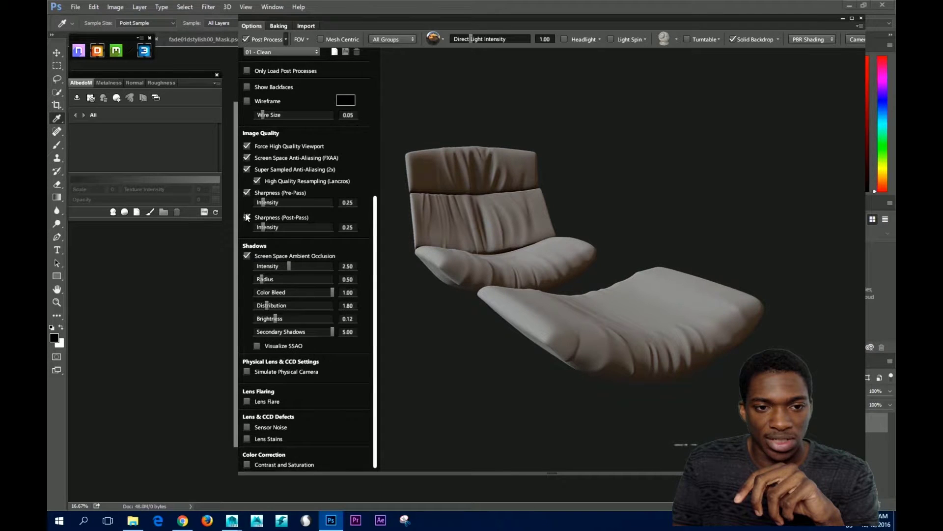
Disable post-pass and pre-pass sharpness, the forced high quality viewport, and high quality Lanczos resampling.
left_click(246, 217)
left_click(246, 200)
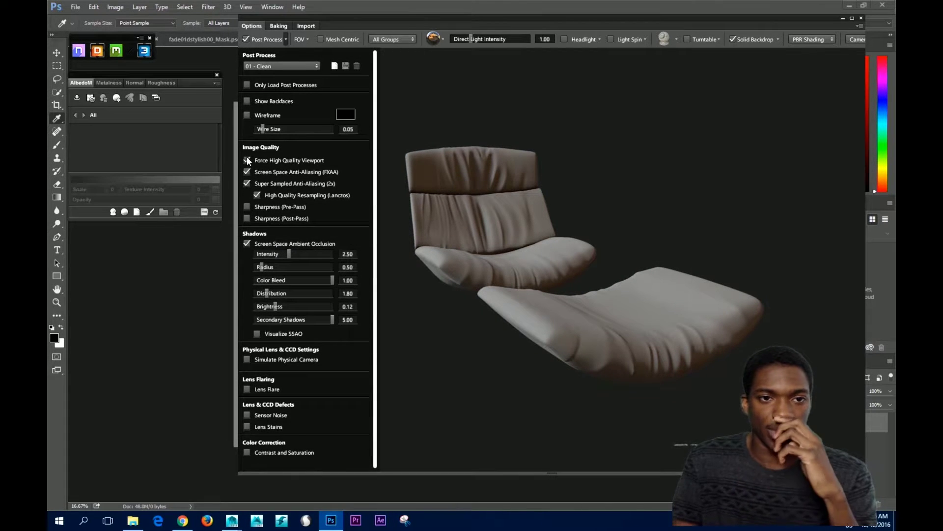
left_click(247, 160)
left_click(259, 195)
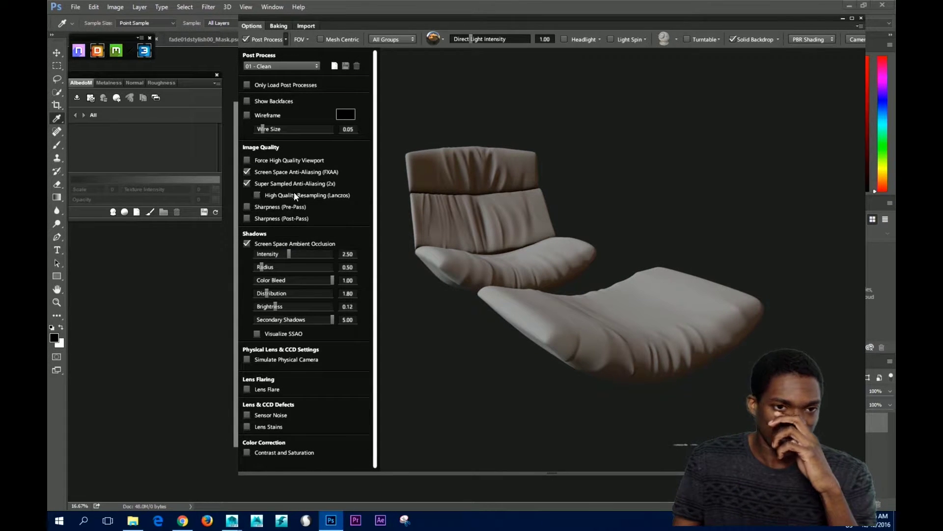
Load the 08 - Unreal Engine 4 post-process preset in the viewer and close the post-process settings.
left_click(315, 67)
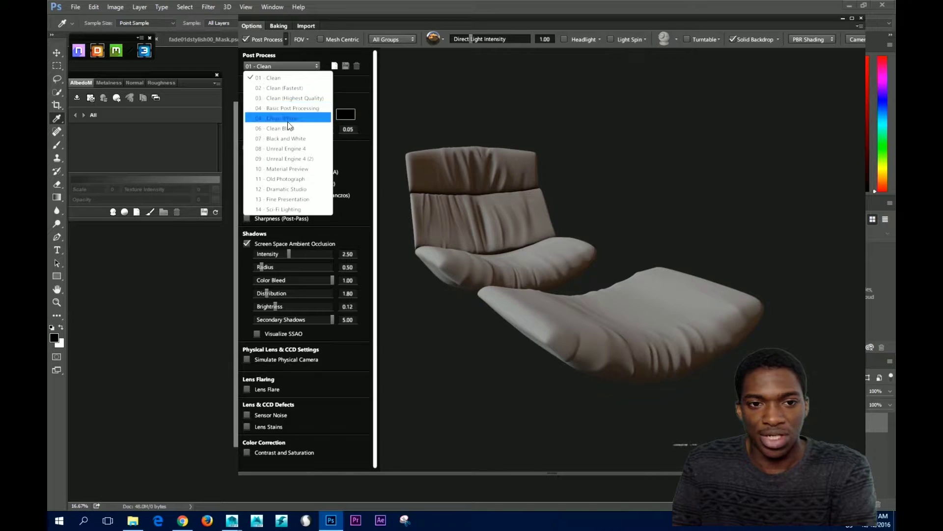
left_click(301, 149)
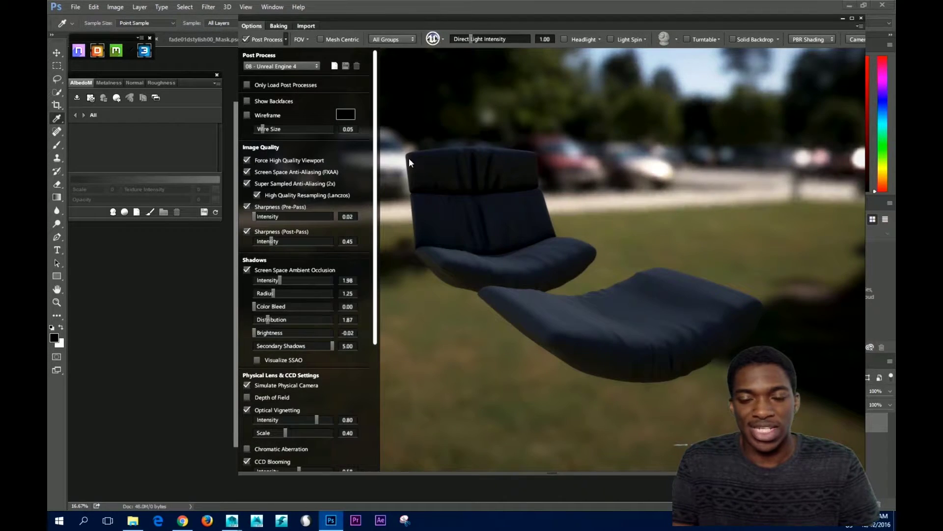
left_click(285, 40)
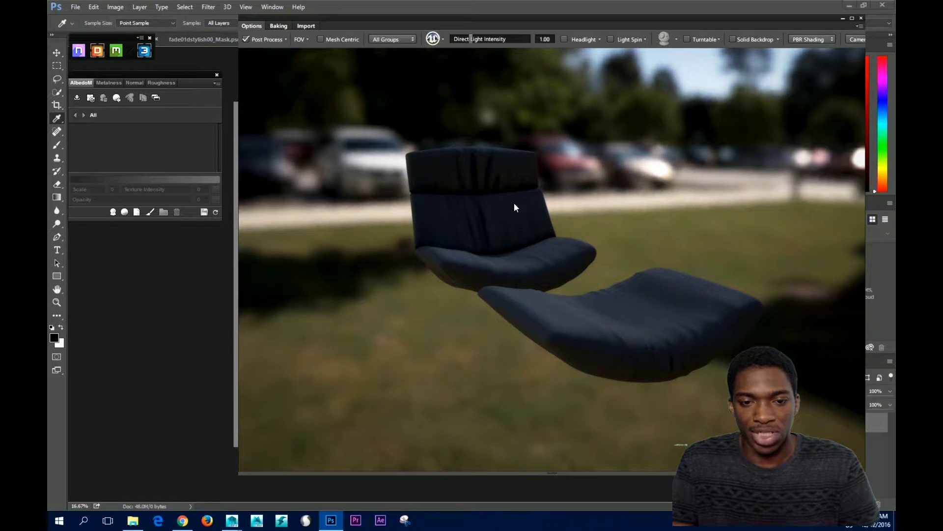
left_click_drag(449, 307, 509, 282)
mouse_move(556, 243)
left_mouse_down()
mouse_move(521, 238)
mouse_move(535, 267)
mouse_move(511, 161)
mouse_move(568, 182)
mouse_move(552, 202)
mouse_move(535, 160)
mouse_move(529, 202)
mouse_move(524, 187)
mouse_move(565, 243)
left_mouse_up()
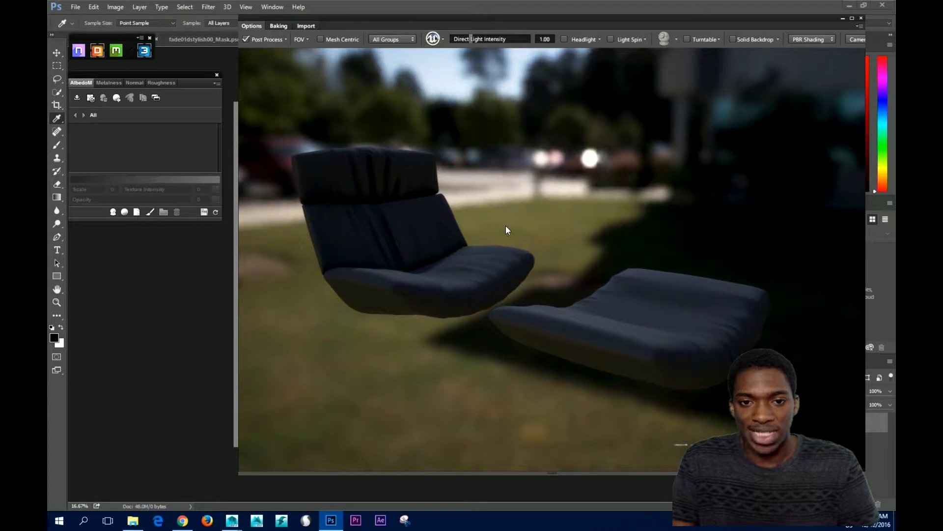
Rotate the environment lighting around the chair mesh and examine its shading from several directions and camera angles.
key("Right")
key("Right")
key("Right")
key("Right")
key("Right")
key("Right")
key("Right")
key("Right")
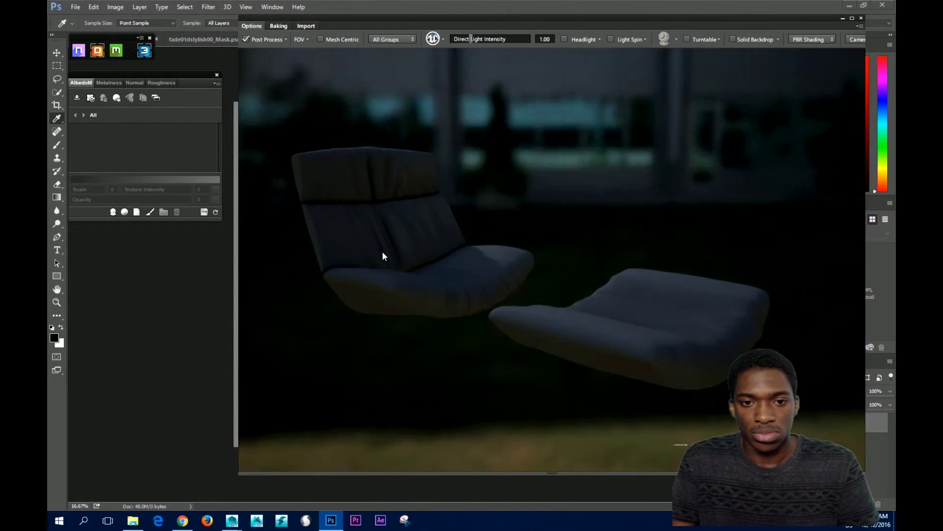
key("Right")
key("Right")
key("Left")
key("Right")
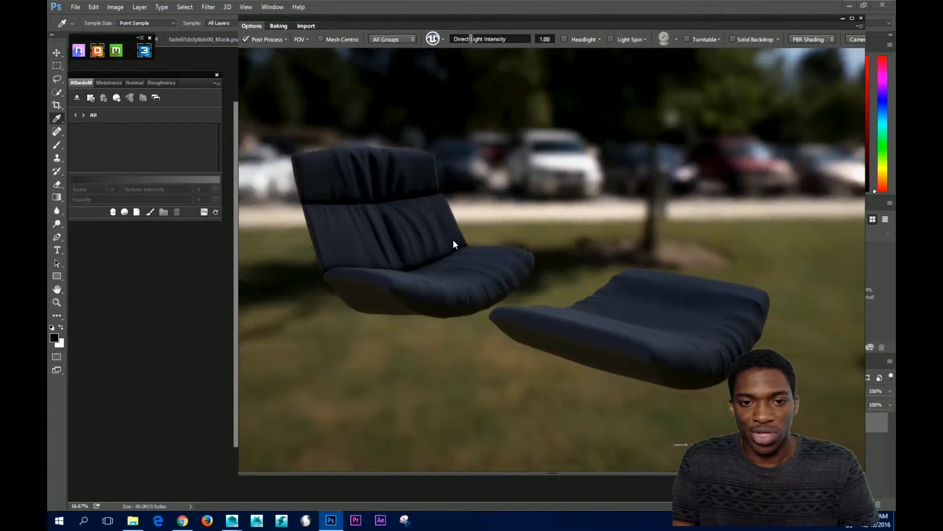
key("Right")
key("Right")
key("Right")
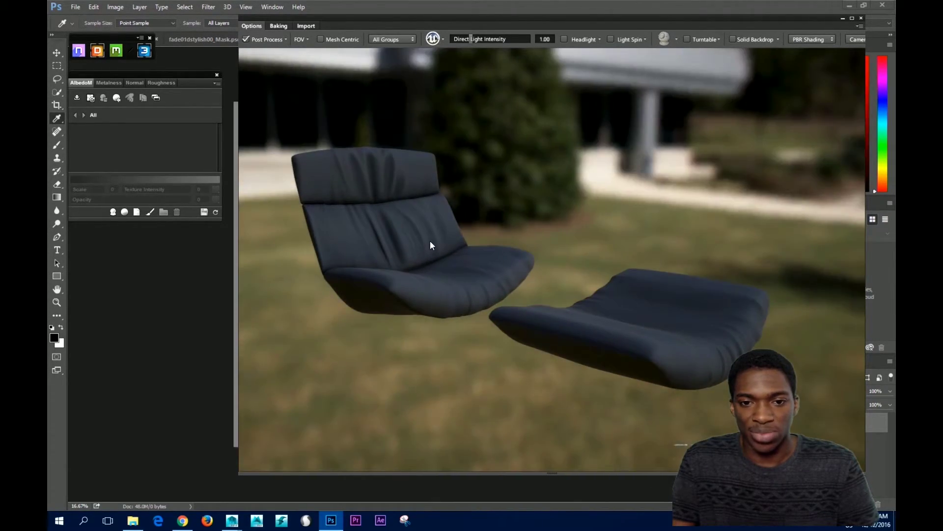
key("Right")
left_click_drag(458, 254, 433, 261)
key("Right")
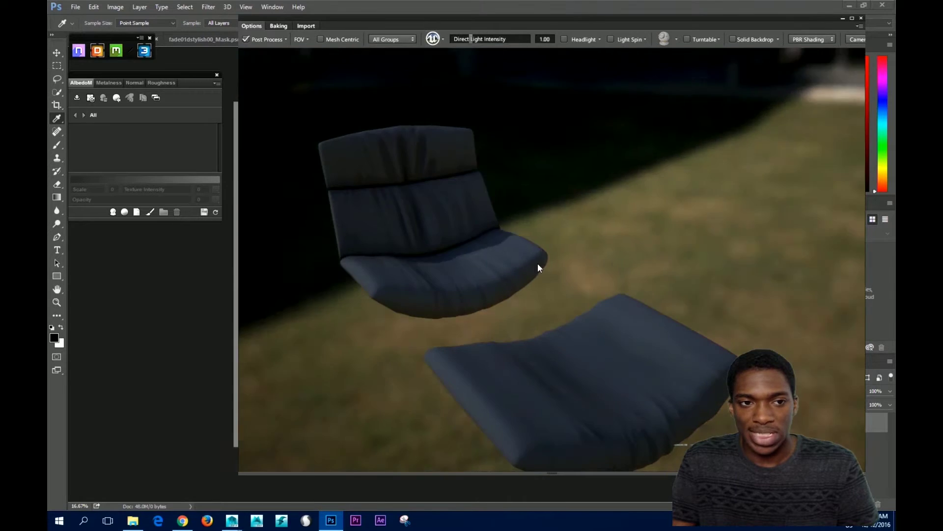
key("Right")
left_click_drag(535, 246, 544, 229)
key("Right")
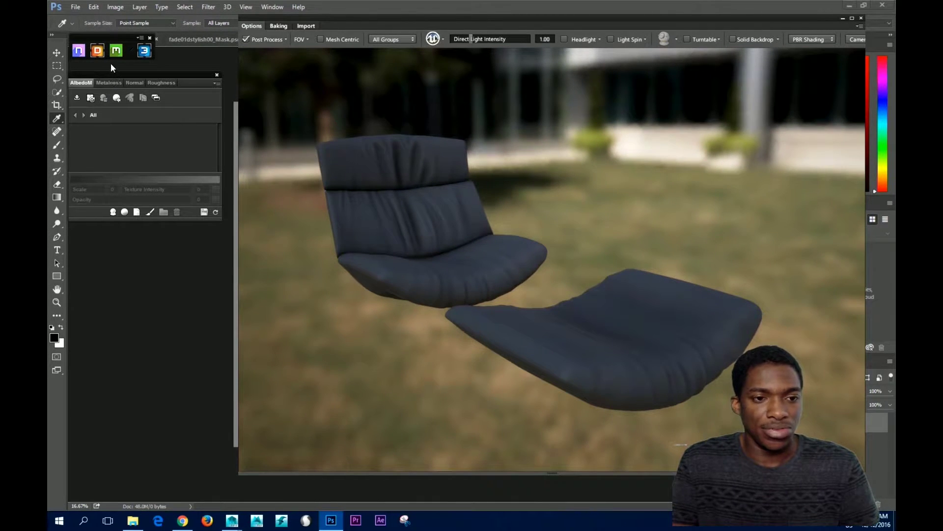
Move the DDO layer panel up beneath the Quixel launcher and look through the Metalness, Normal and Albedo maps.
left_click_drag(112, 74, 115, 66)
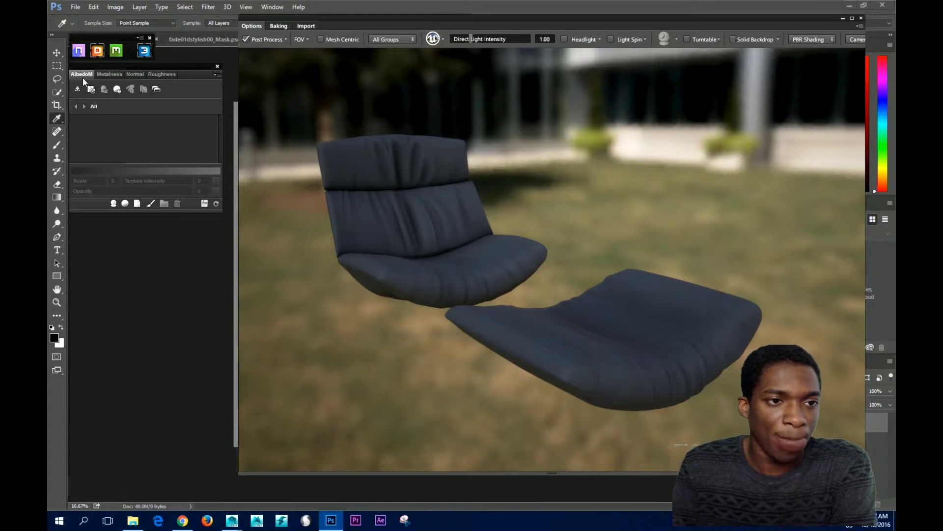
left_click(109, 74)
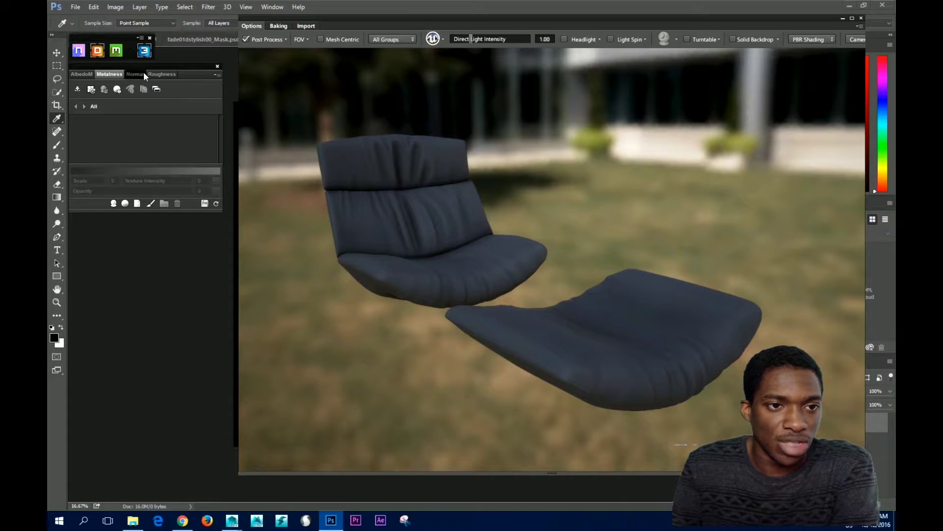
left_click(143, 74)
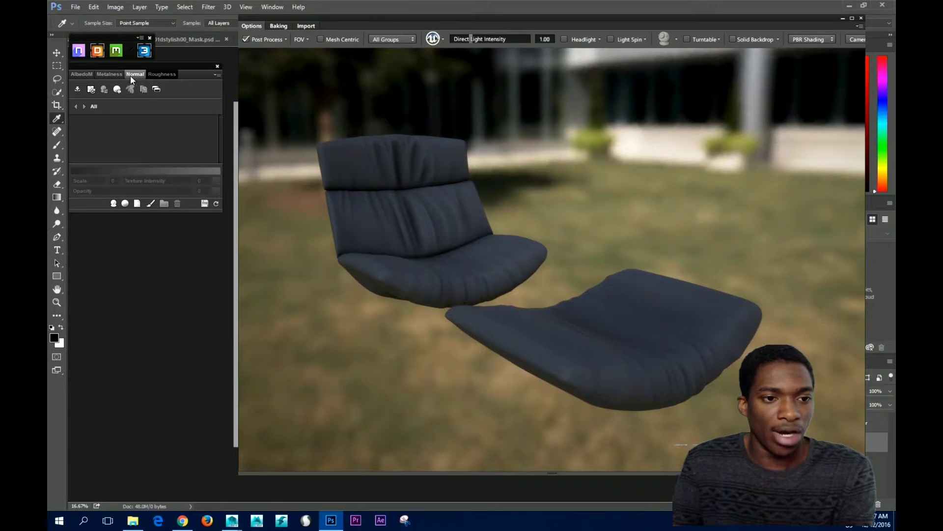
left_click(79, 74)
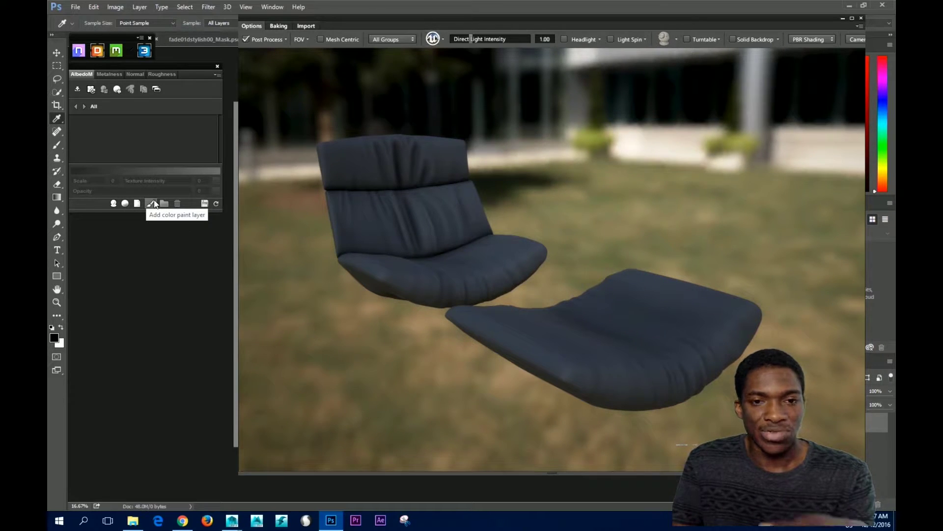
Browse the smart material library's DDO categories, including Wood and Ceramic, and close the library.
left_click(113, 203)
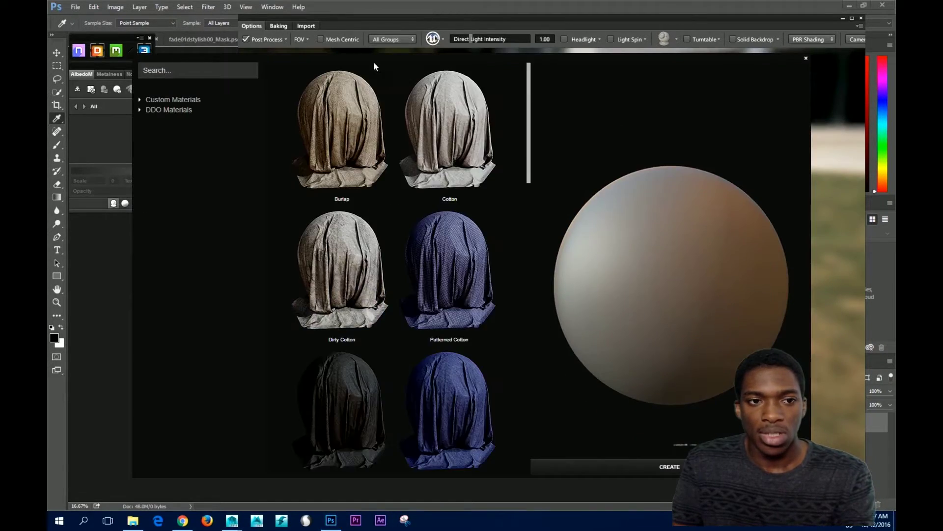
mouse_move(388, 193)
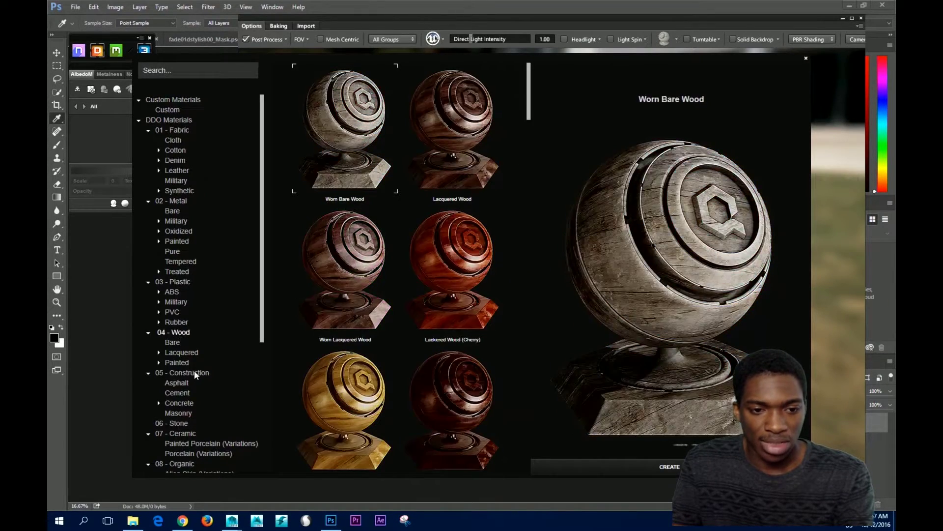
mouse_move(191, 373)
left_click(191, 436)
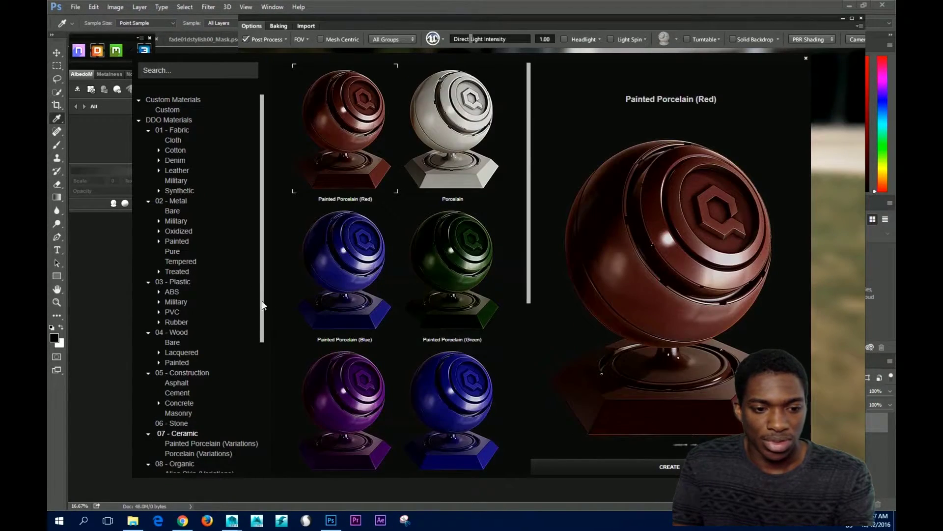
scroll(253, 421, "down", 3)
scroll(184, 336, "down", 5)
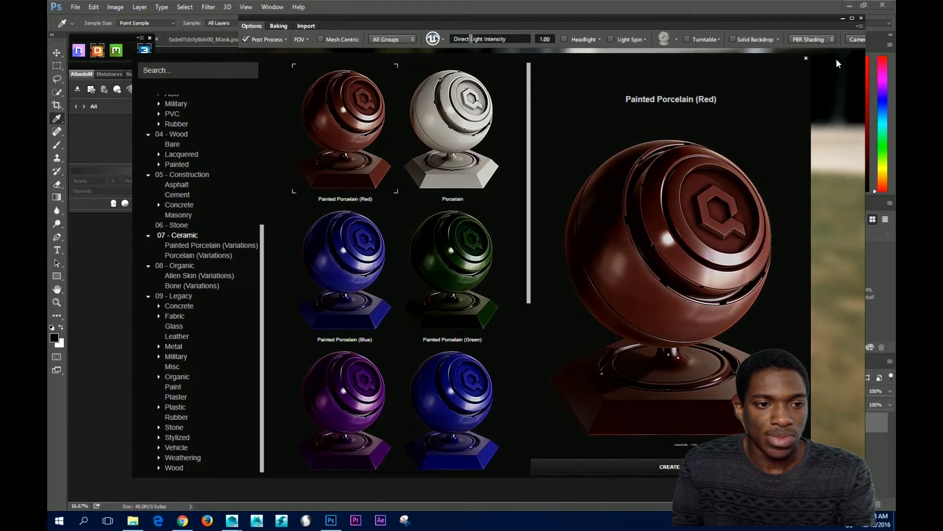
left_click(806, 60)
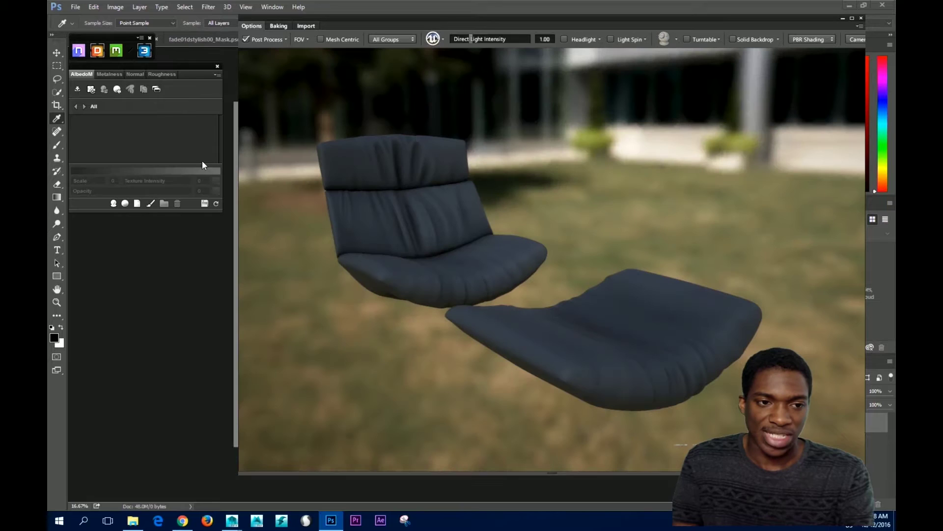
Open the base material library and look through the Basic Materials collection.
left_click(125, 203)
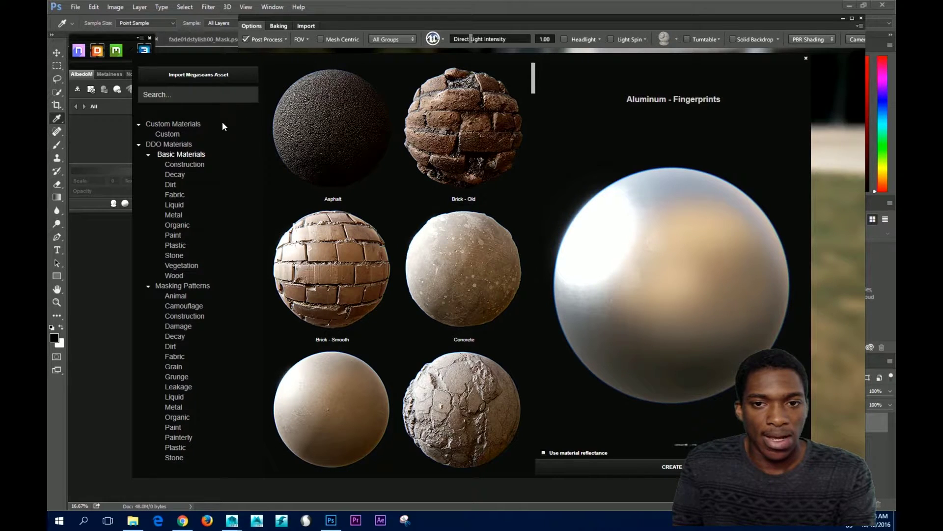
scroll(534, 76, "down", 5)
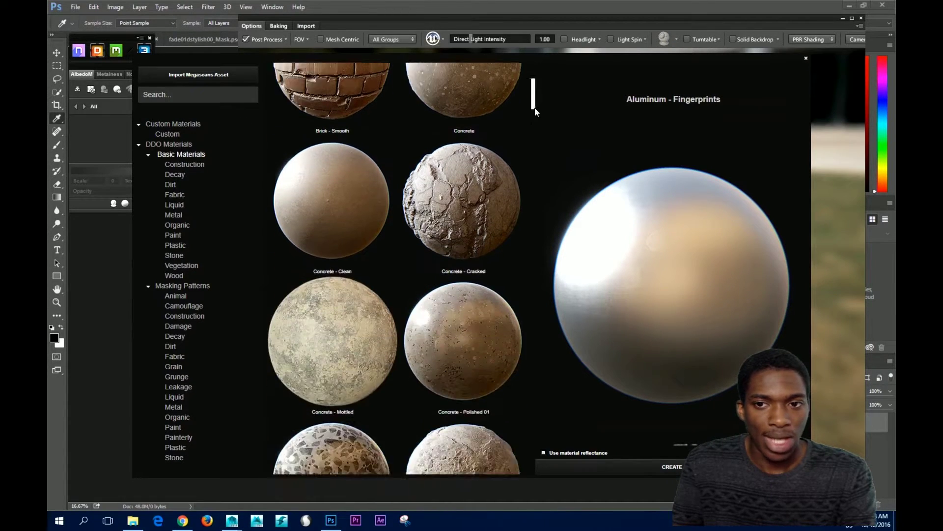
scroll(291, 66, "up", 5)
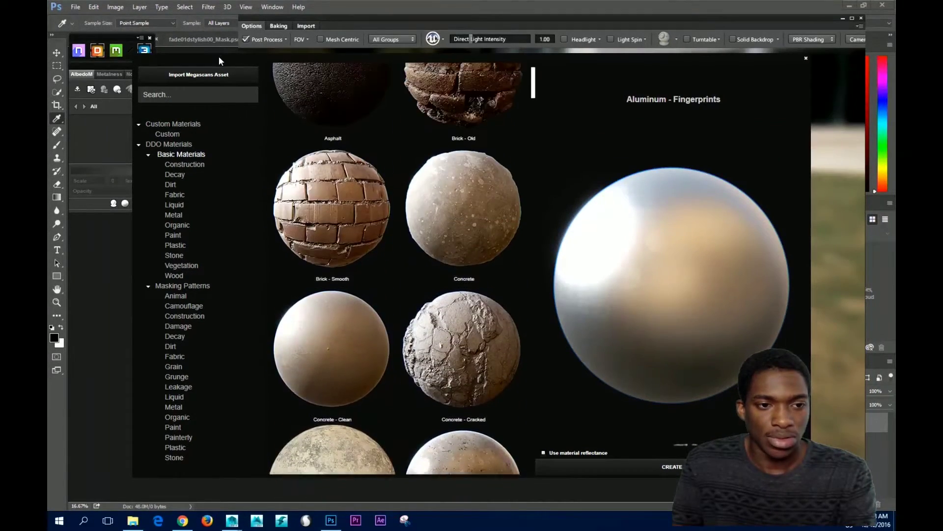
left_click(124, 203)
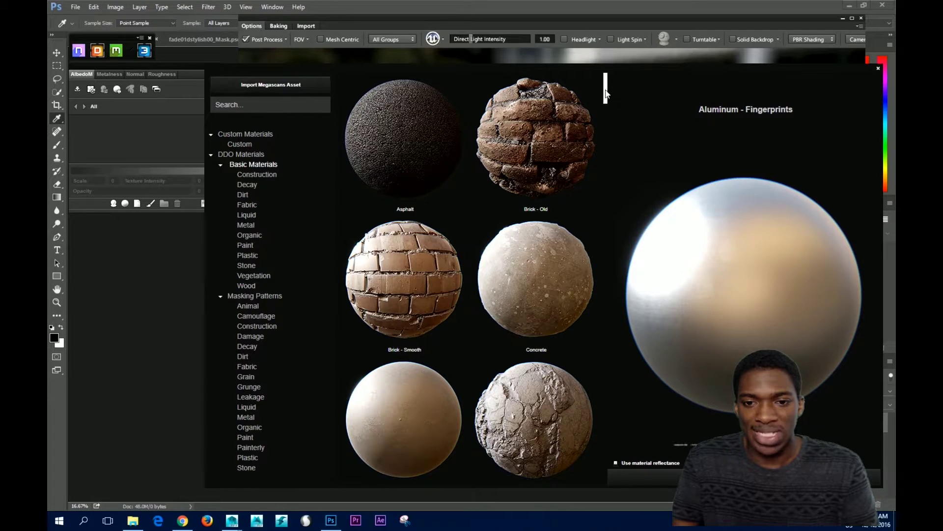
scroll(602, 147, "down", 10)
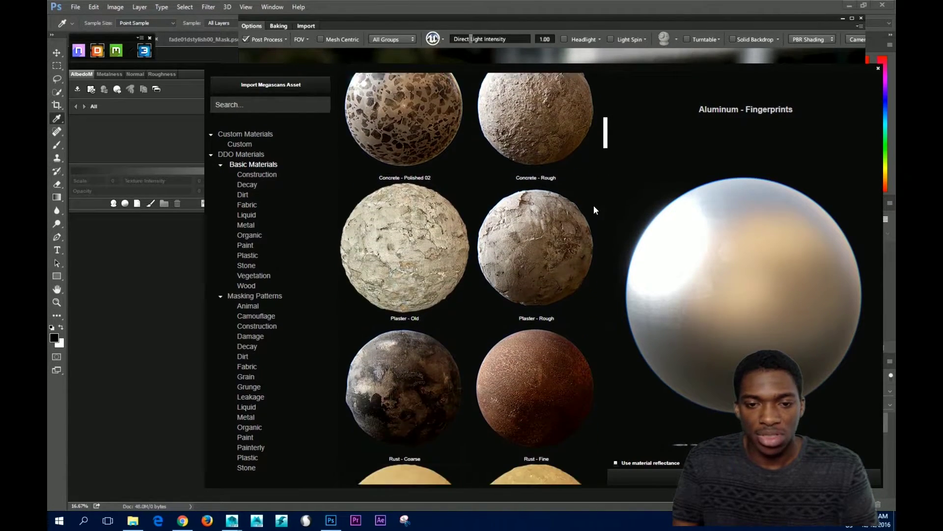
scroll(593, 210, "down", 10)
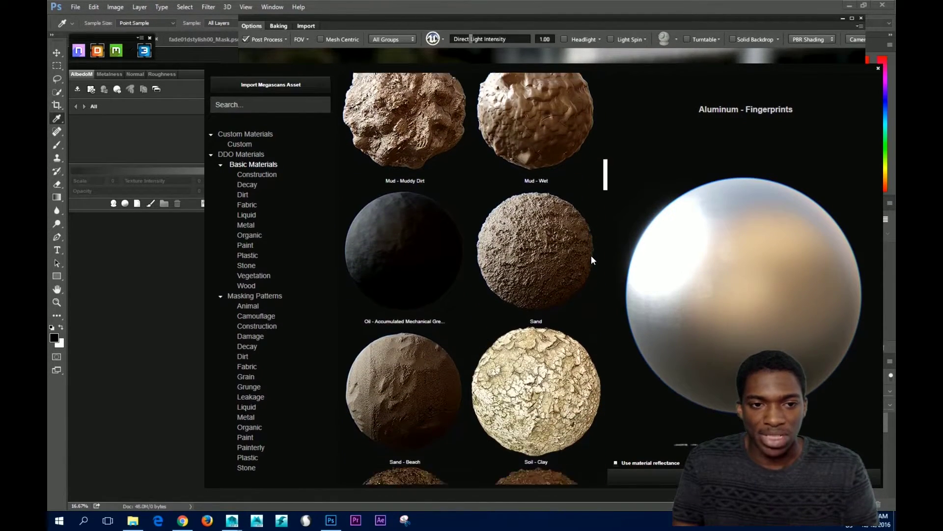
scroll(591, 255, "down", 8)
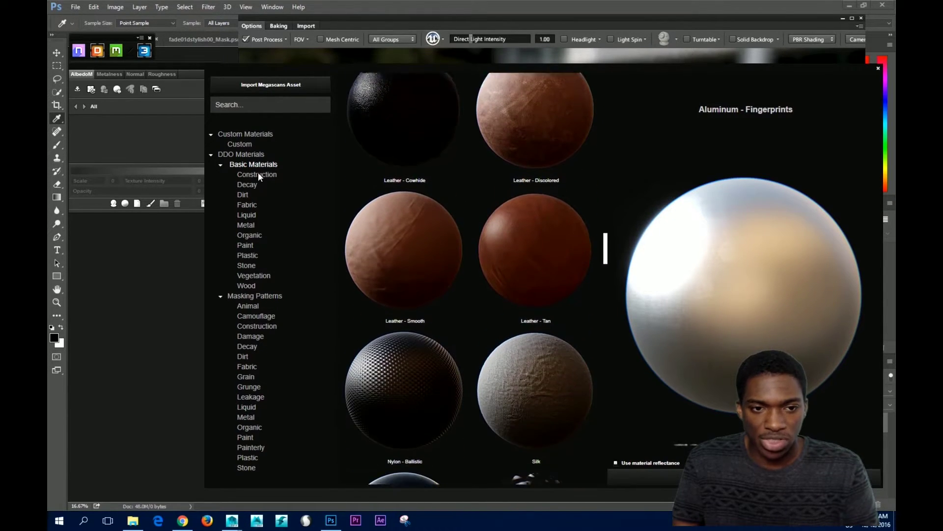
Browse the Construction, Decay, Dirt, Fabric, Liquid and Organic materials, preview Skin - Human and Human - Lips, and close the library.
left_click(258, 173)
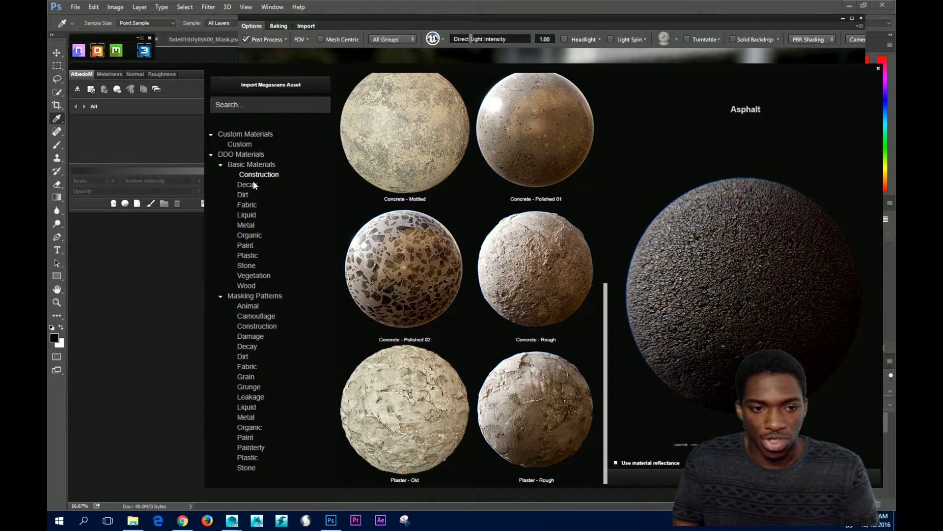
left_click(248, 185)
left_click(246, 195)
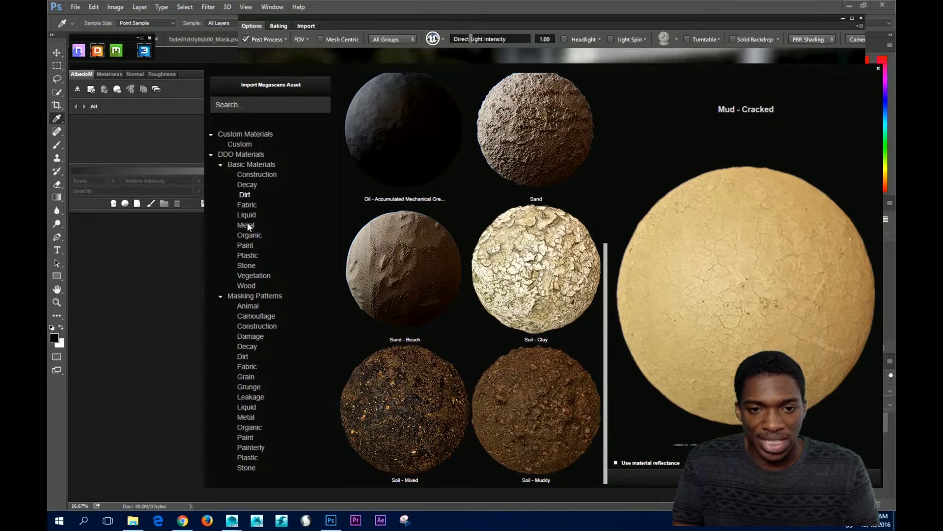
left_click(246, 206)
left_click(249, 215)
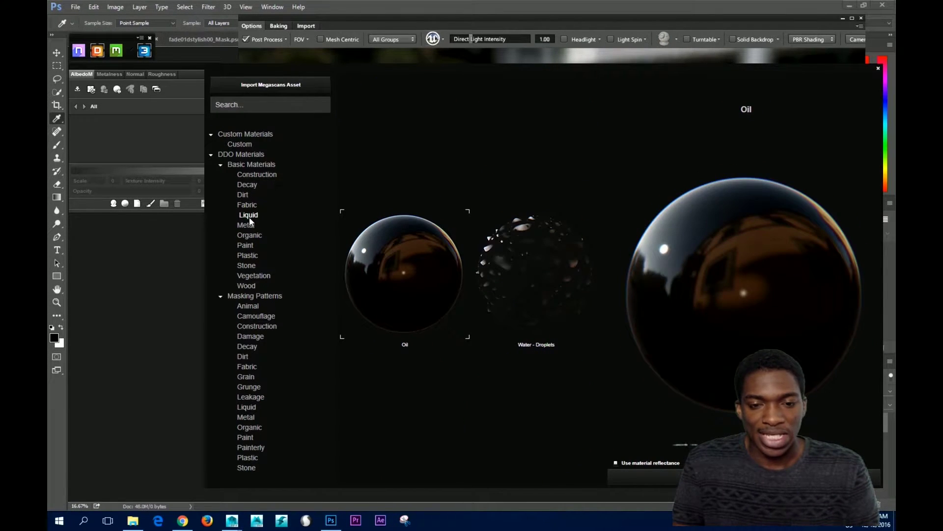
left_click(248, 234)
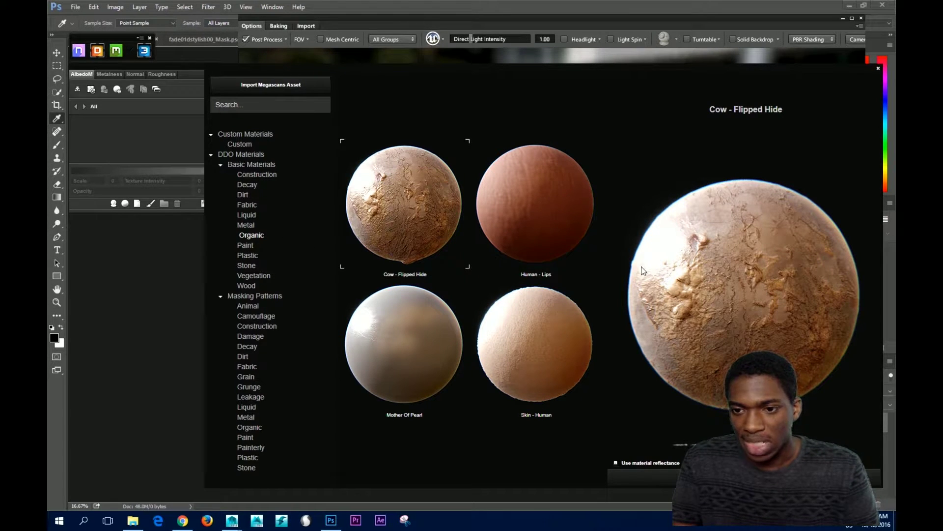
left_click(540, 350)
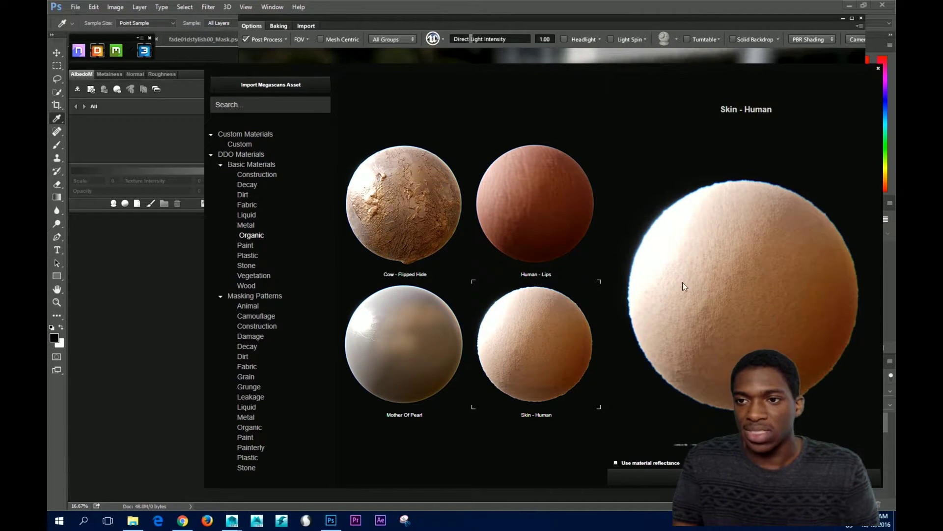
left_click(581, 197)
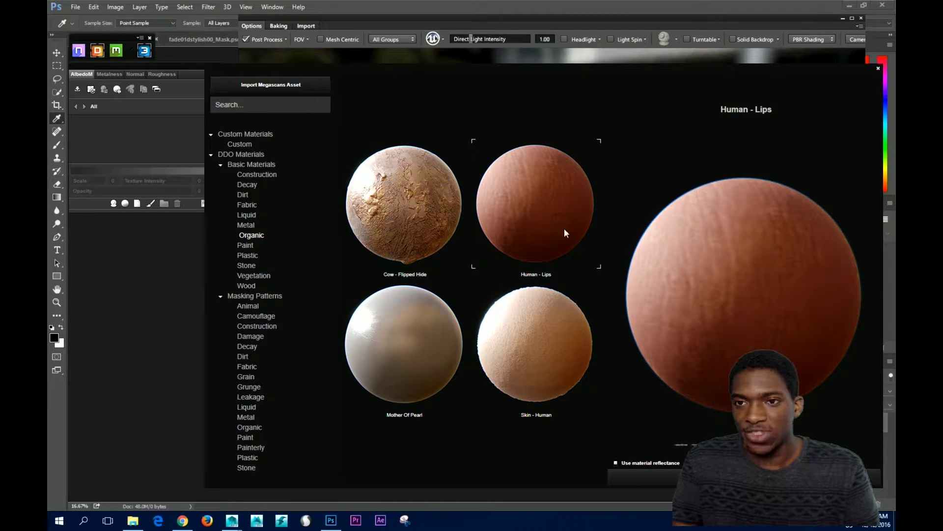
left_click(879, 64)
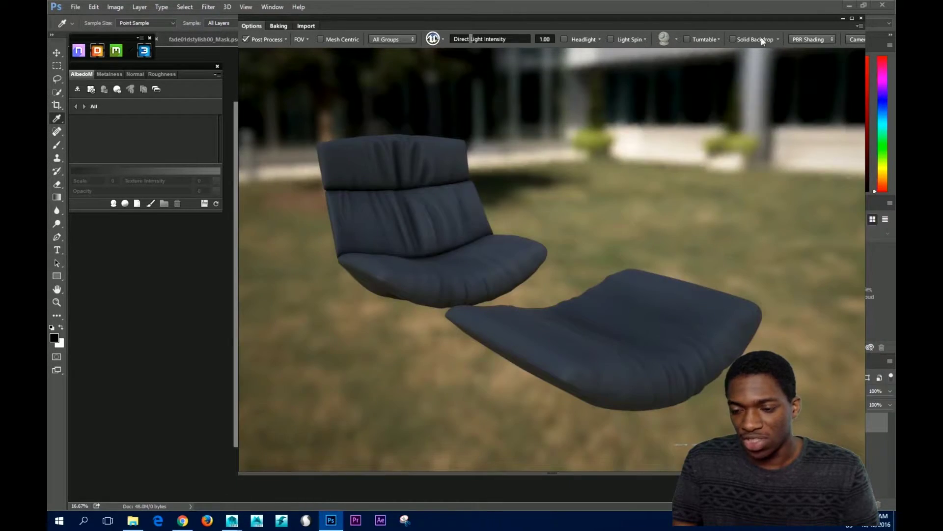
Reposition the 3DO viewer window so that it uncovers Photoshop's color and layer panels.
left_click_drag(753, 19, 629, 10)
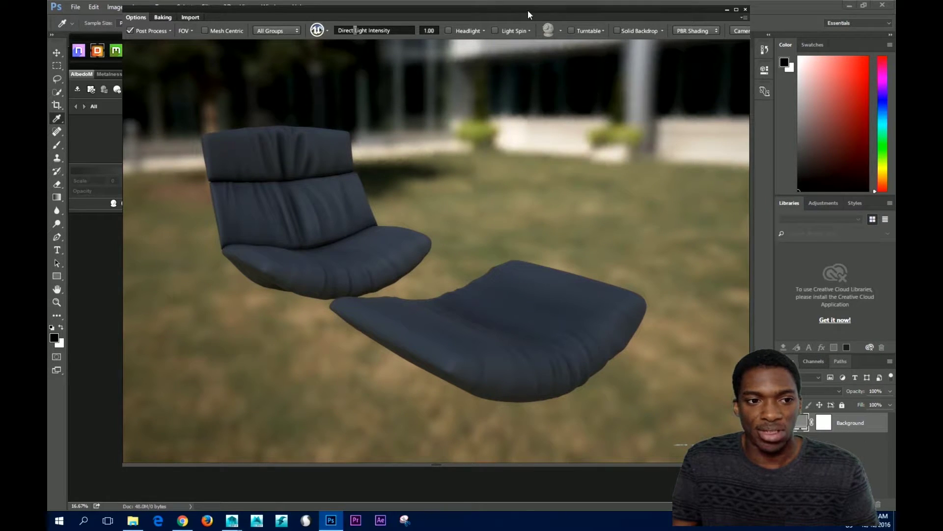
left_click_drag(528, 10, 633, 11)
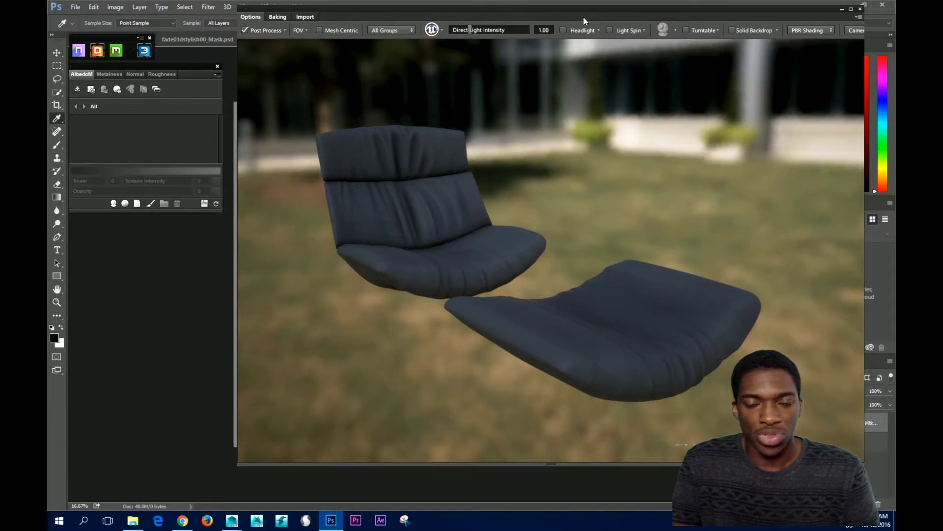
left_click_drag(576, 6, 662, 22)
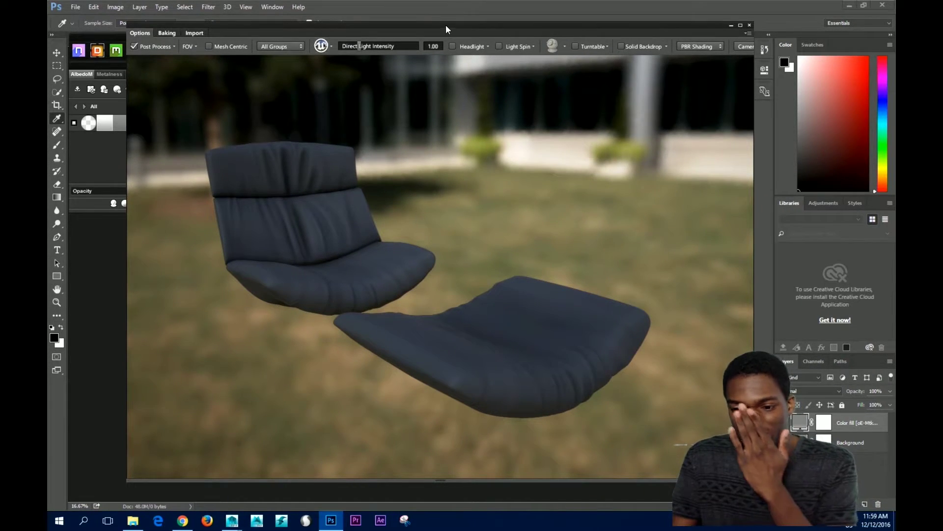
Reposition the 3DO viewer clear of the DDO layer stack and delete the Color fill layer.
left_click_drag(446, 25, 537, 14)
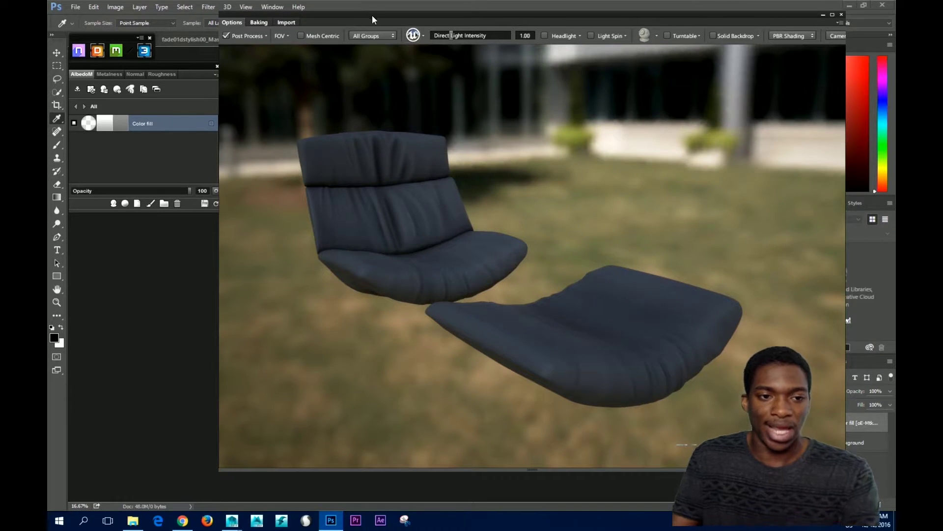
left_click_drag(334, 22, 371, 23)
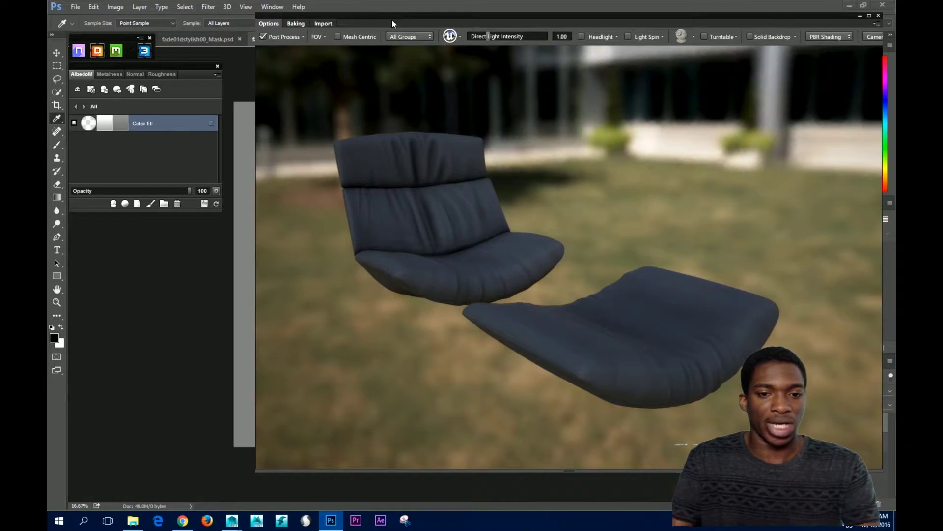
left_click(178, 203)
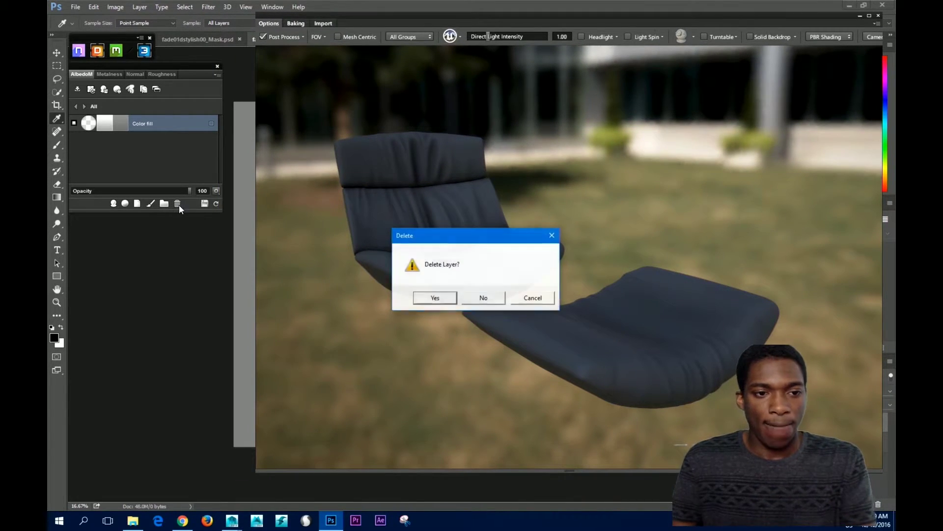
left_click(435, 298)
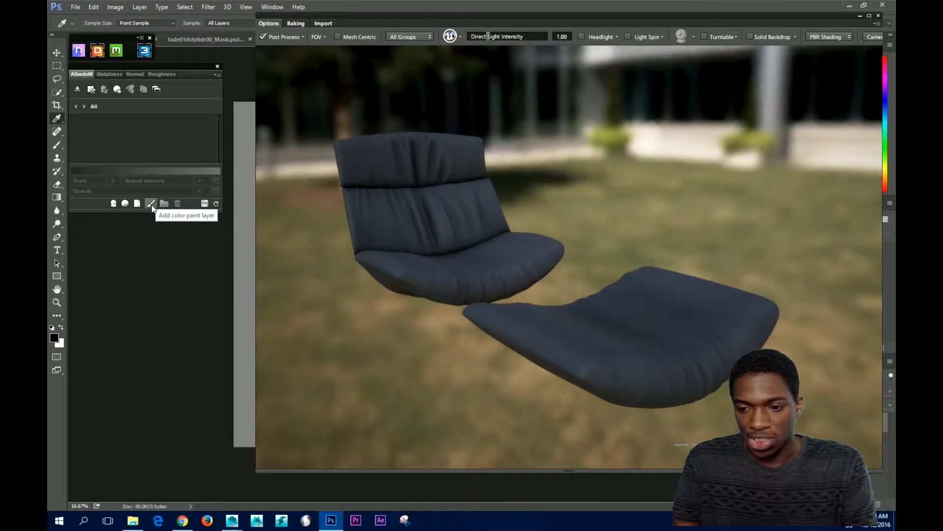
Add a color paint layer to the Albedo map and delete it again.
left_click(152, 205)
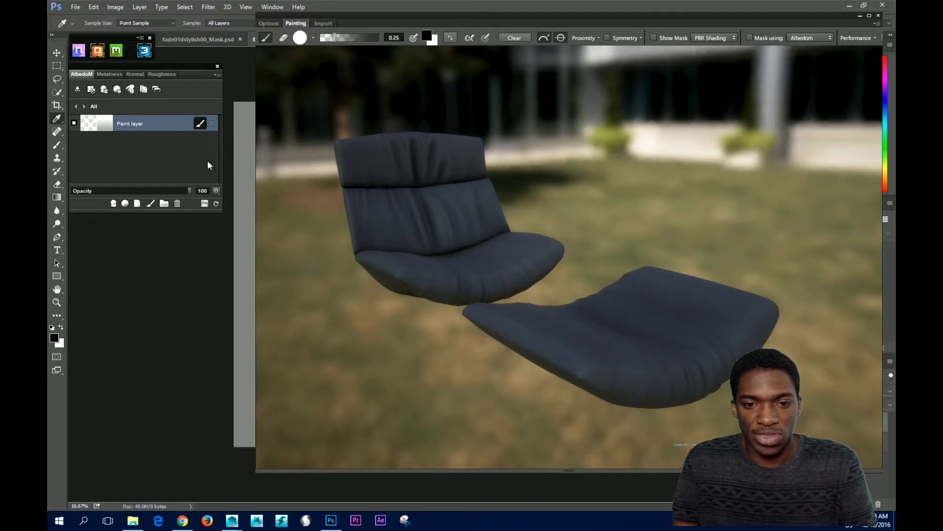
left_click(179, 204)
left_click(442, 296)
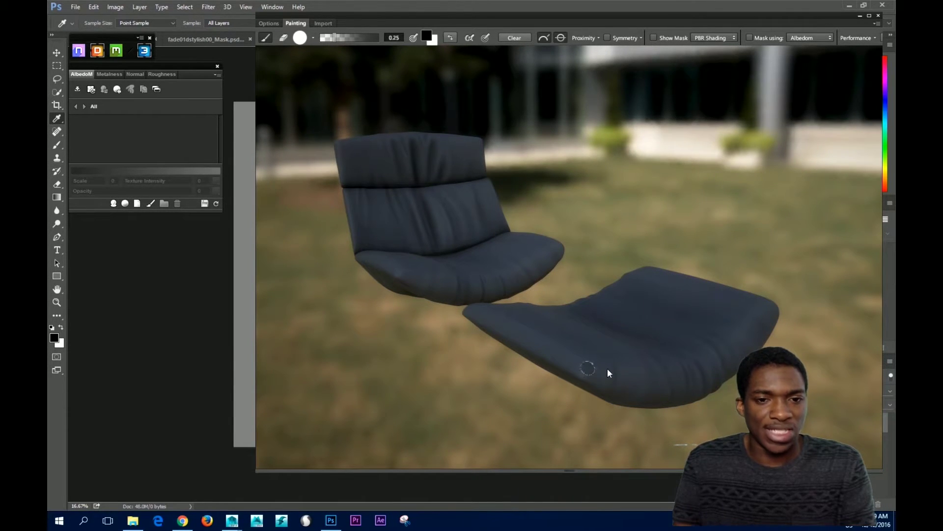
Search the smart material library for rubber and apply the Synthetic Rubber material to the project.
left_click(112, 203)
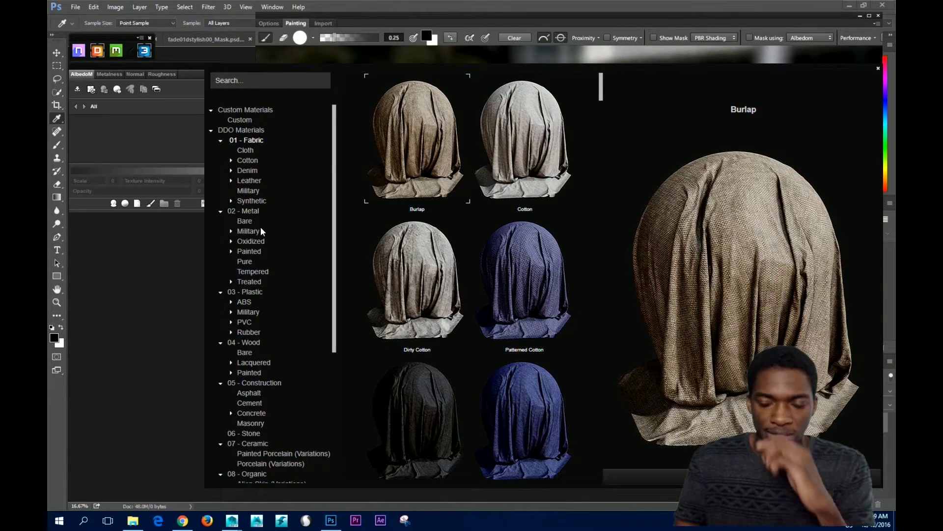
left_click(261, 80)
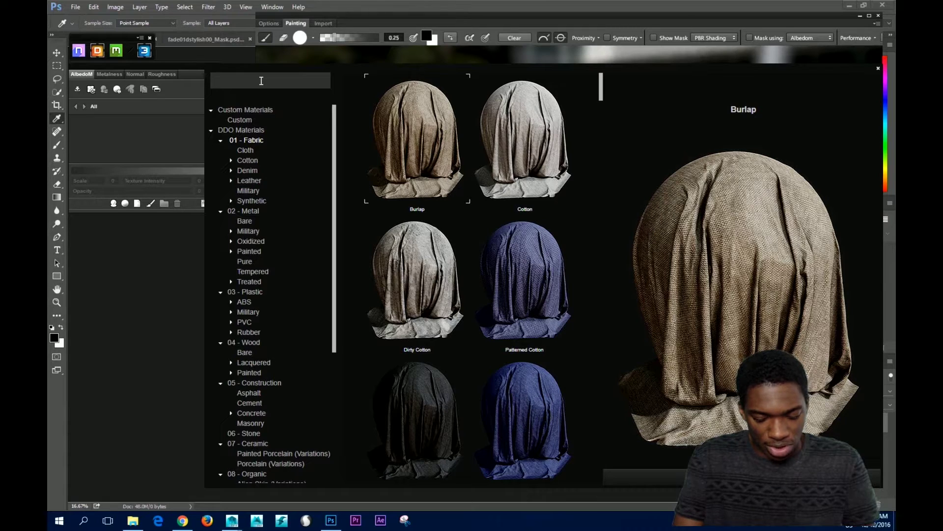
type("rubber")
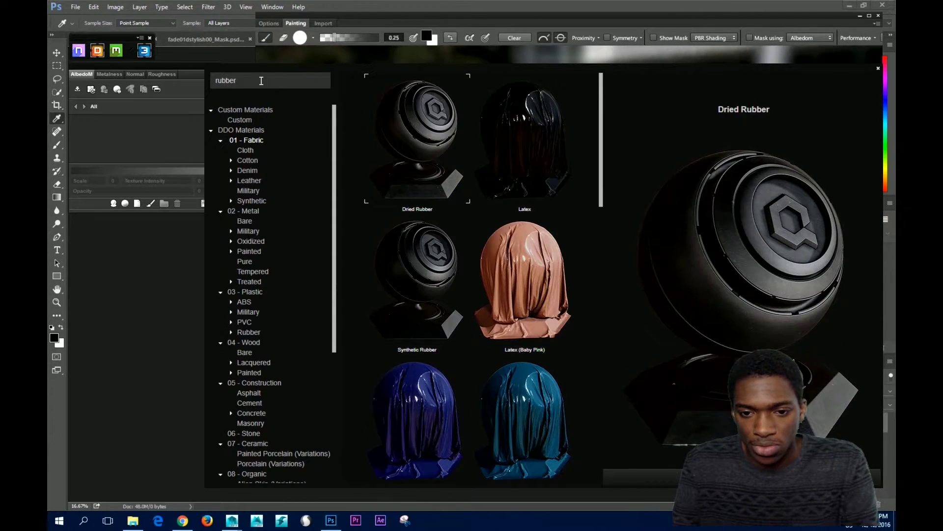
scroll(478, 251, "down", 5)
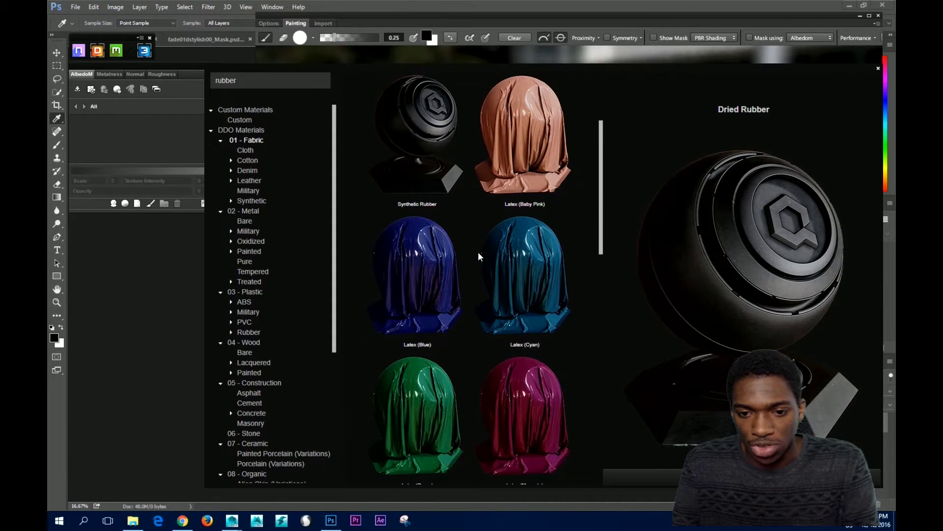
left_click_drag(601, 211, 590, 460)
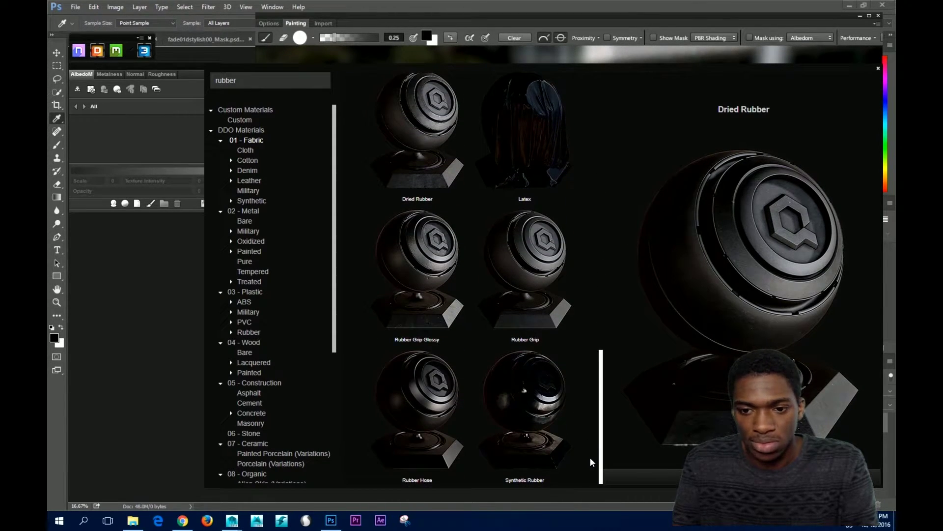
left_click(530, 389)
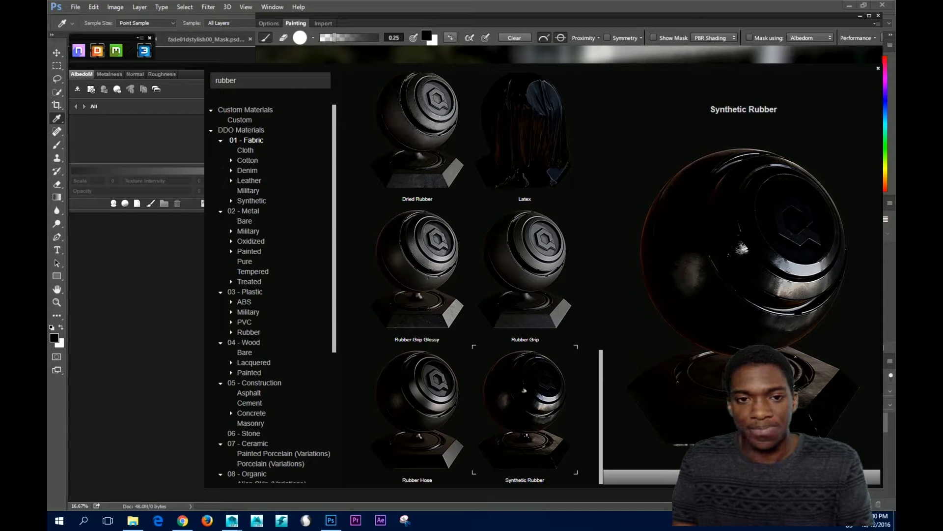
double_click(488, 350)
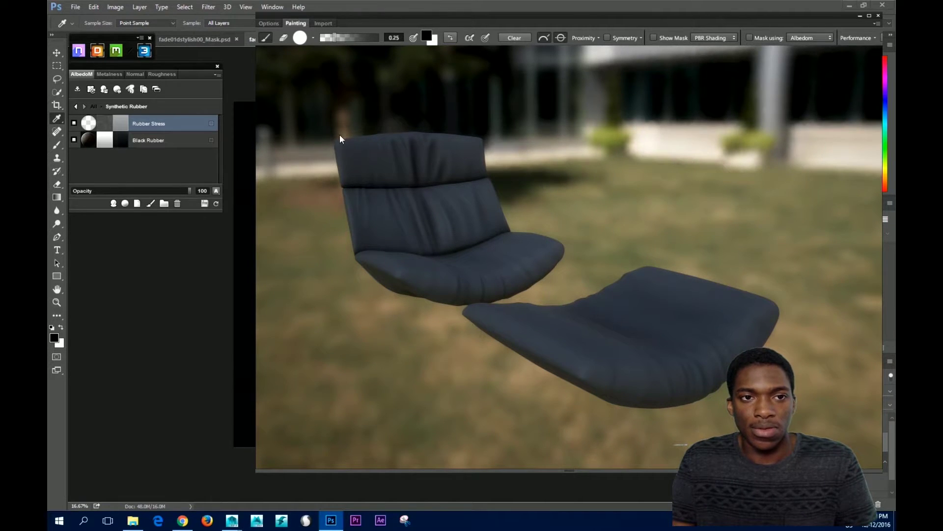
Bring back the 3DO viewer's general options, refresh the preview with the Synthetic Rubber material, and inspect the chair from several angles.
left_click_drag(431, 16, 403, 11)
left_click(237, 18)
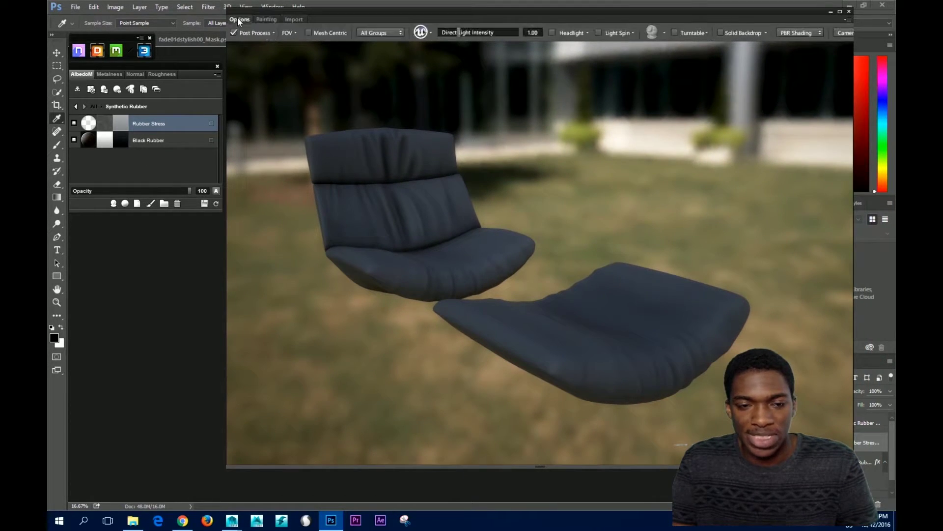
left_click_drag(397, 216, 465, 220)
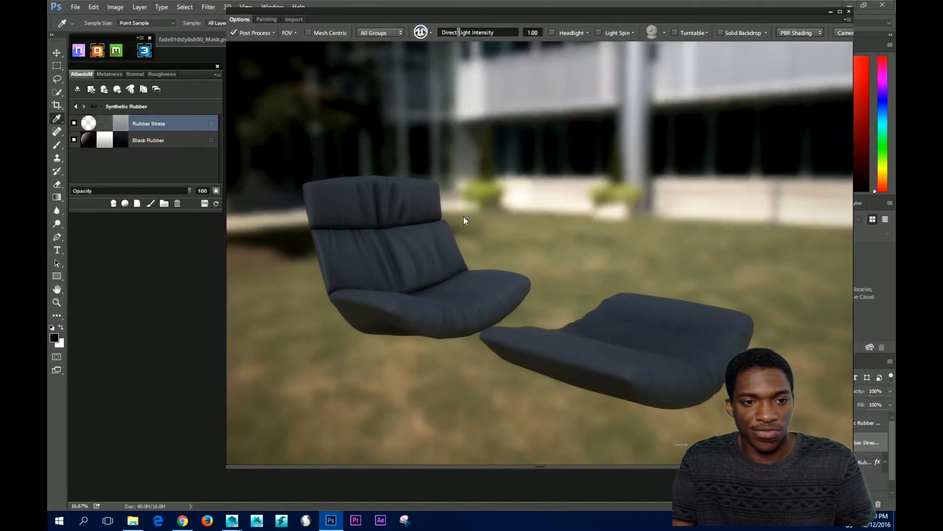
left_click(216, 204)
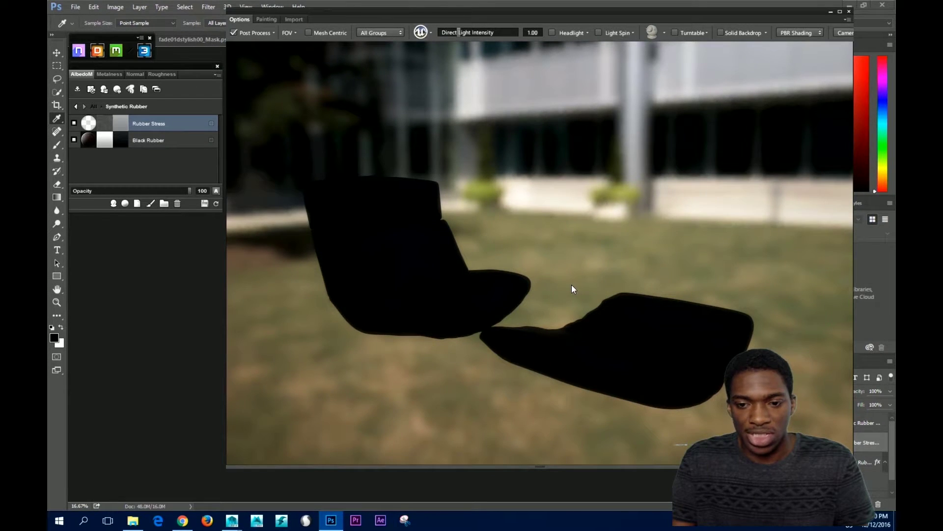
left_click_drag(572, 288, 519, 285)
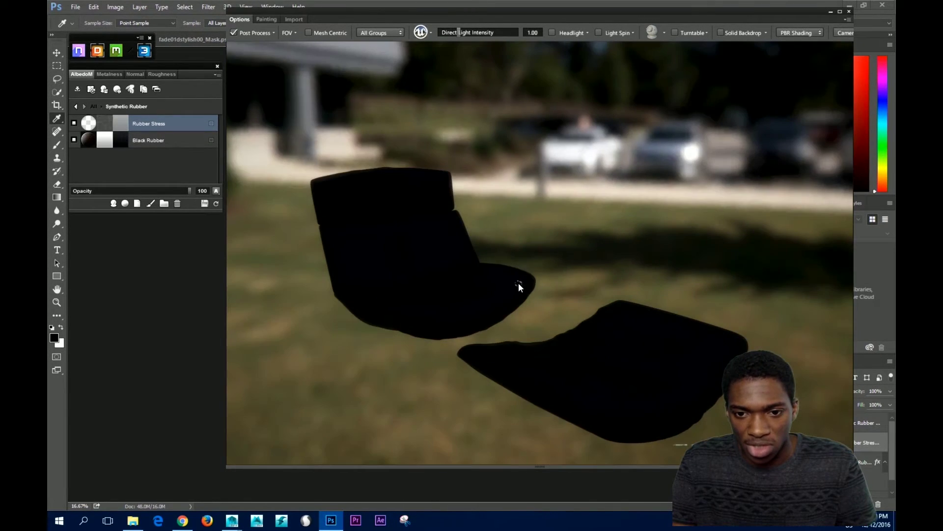
scroll(518, 282, "up", 5)
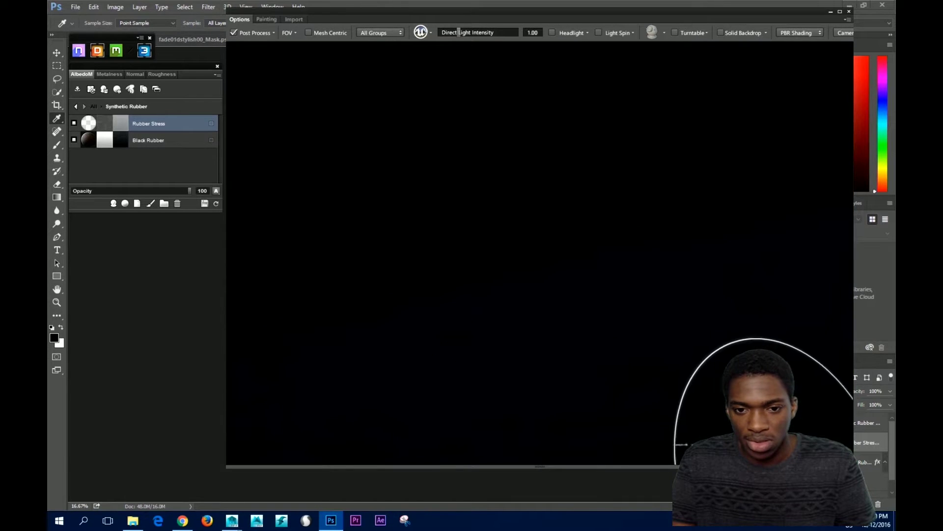
scroll(535, 261, "down", 5)
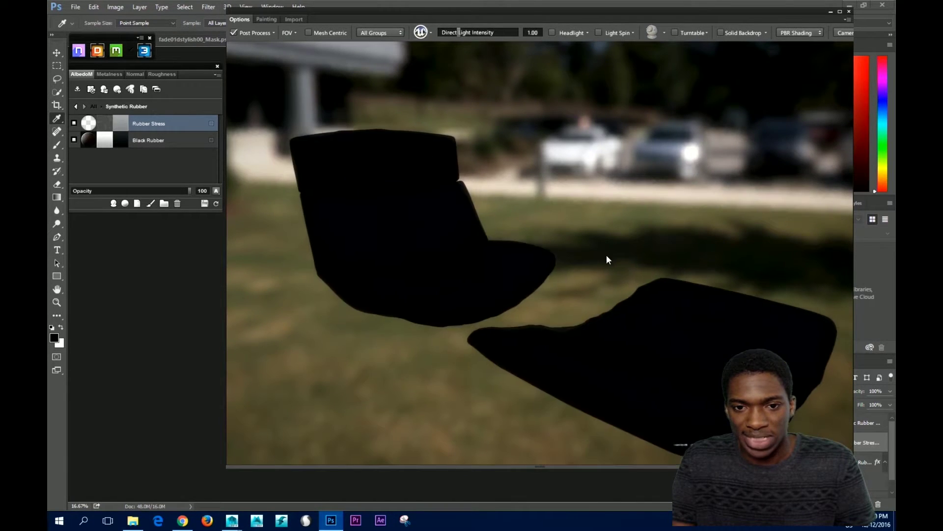
left_click_drag(608, 259, 630, 302)
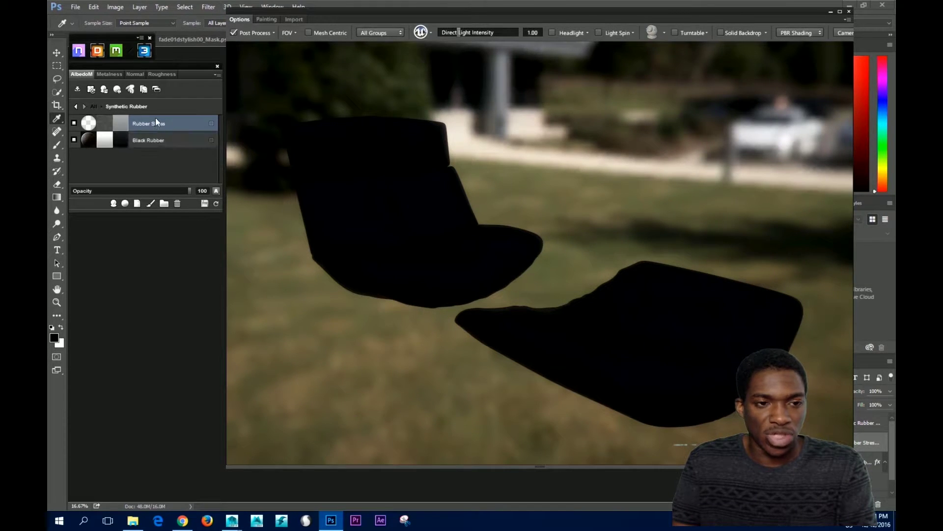
Review the settings of the Black Rubber and Rubber Stress layers and look through the Metalness, Normal and Albedo maps.
left_click(166, 142)
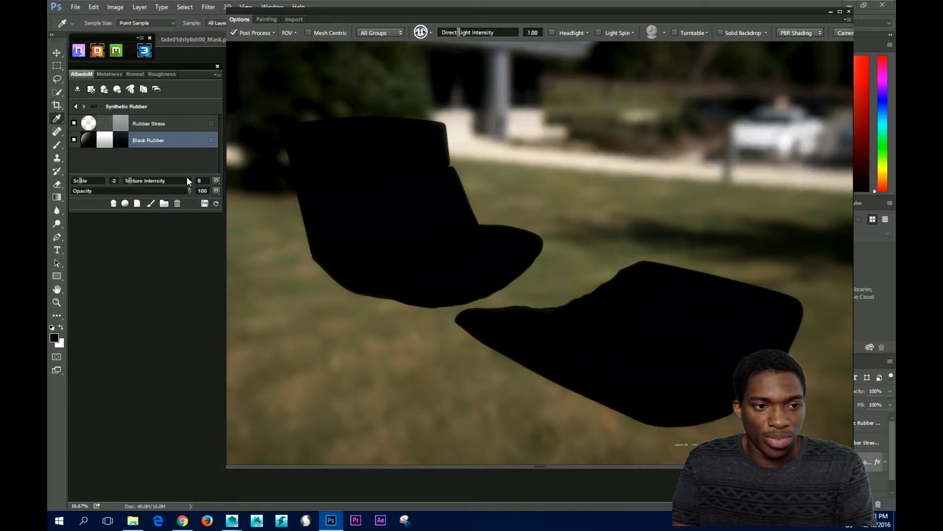
left_click(172, 123)
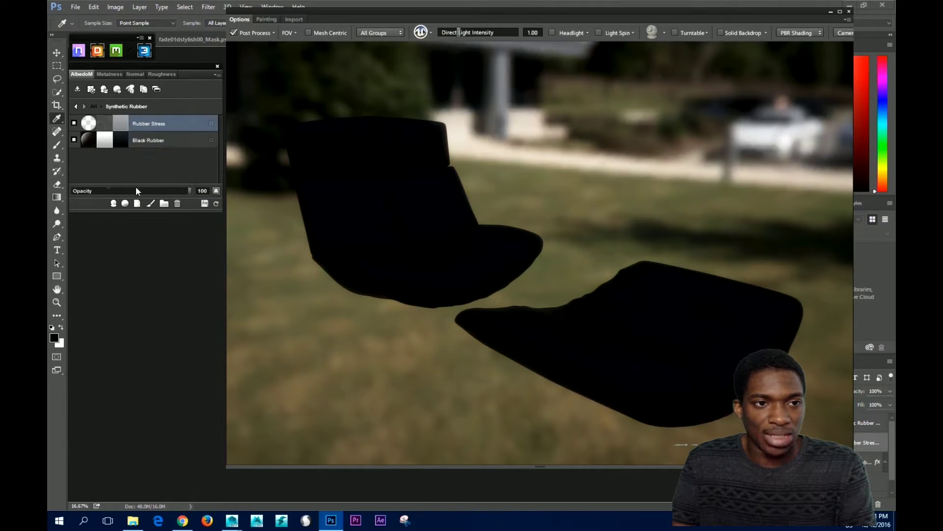
left_click(109, 74)
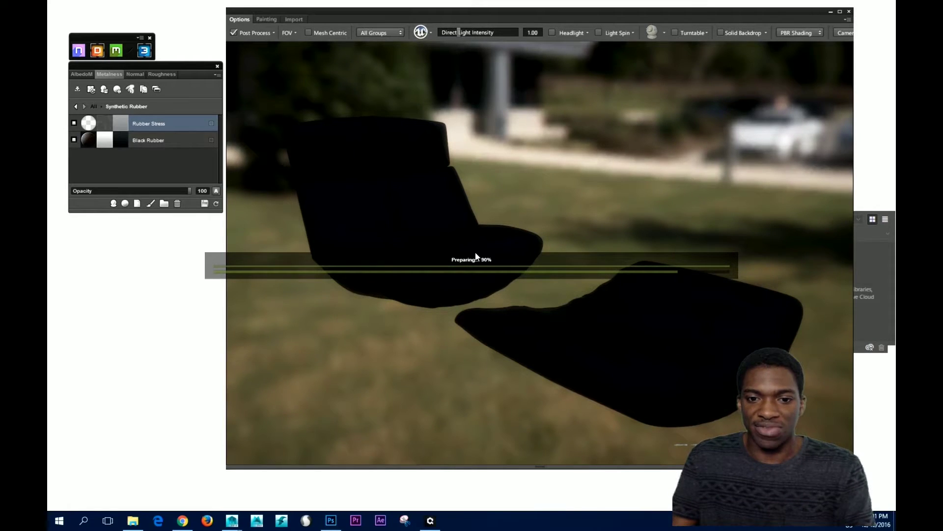
key("ctrl+alt+Delete")
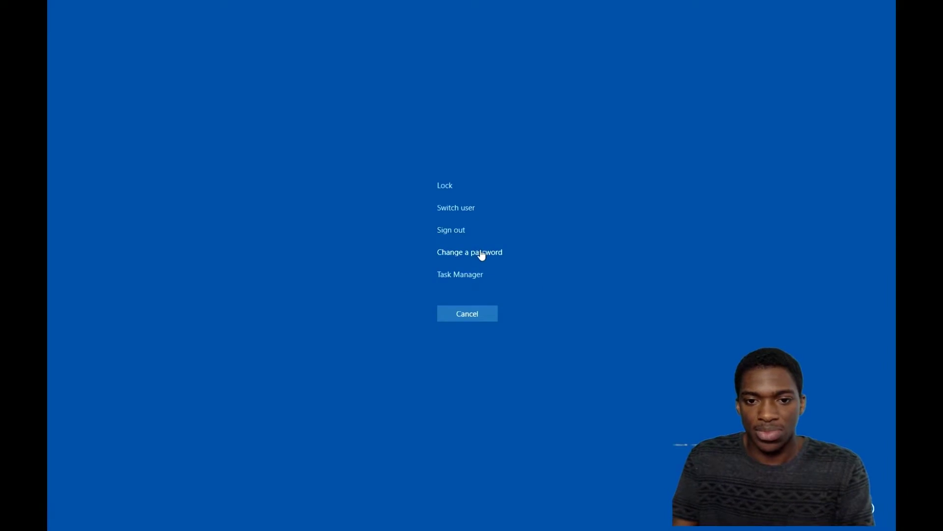
left_click(473, 314)
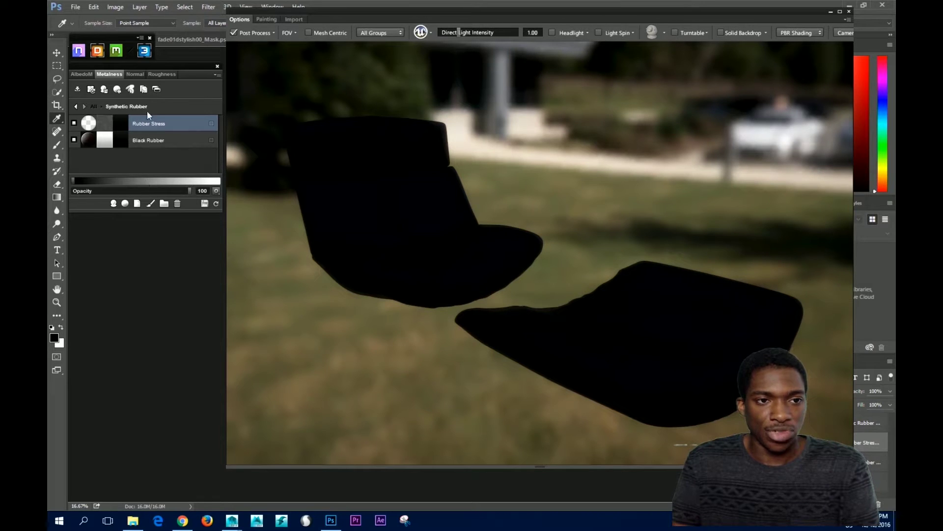
left_click(141, 75)
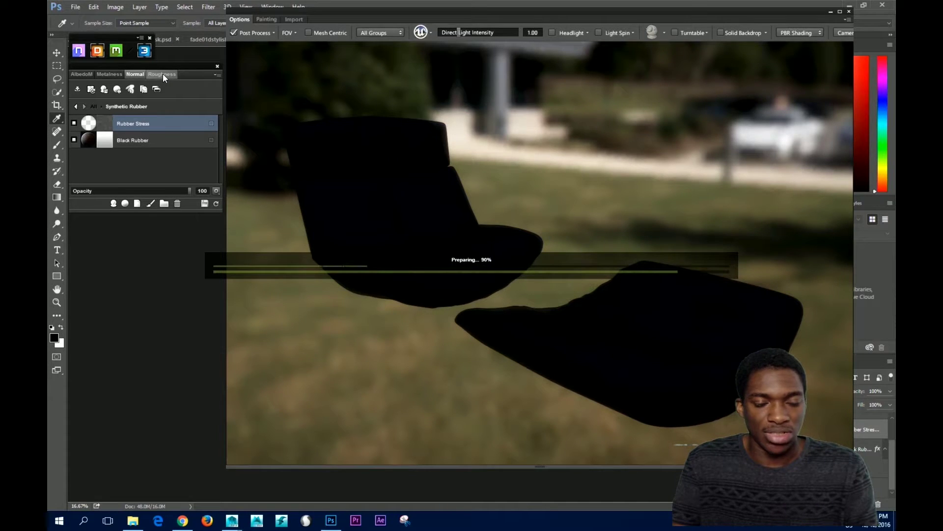
left_click(80, 74)
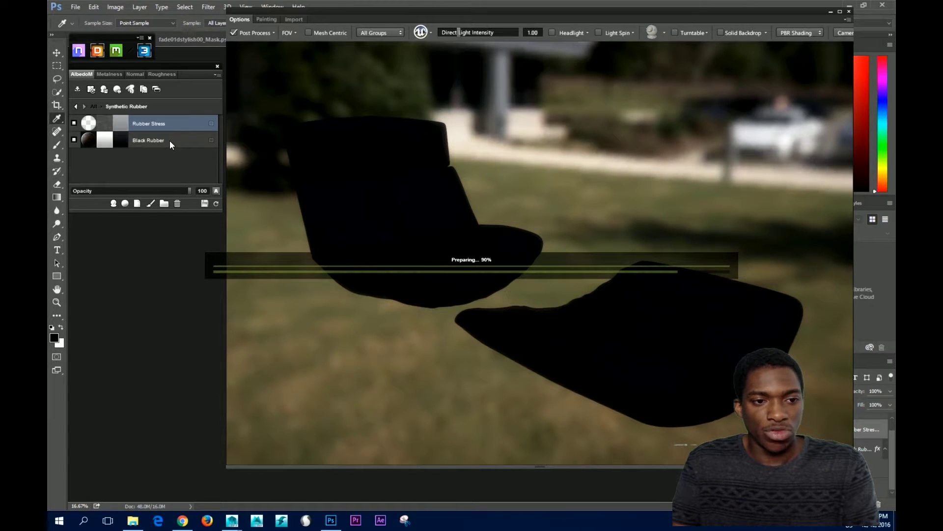
Add the Soil - Muddy base material from the Dirt category above the Rubber Stress layer and refresh the 3DO preview.
left_click(125, 203)
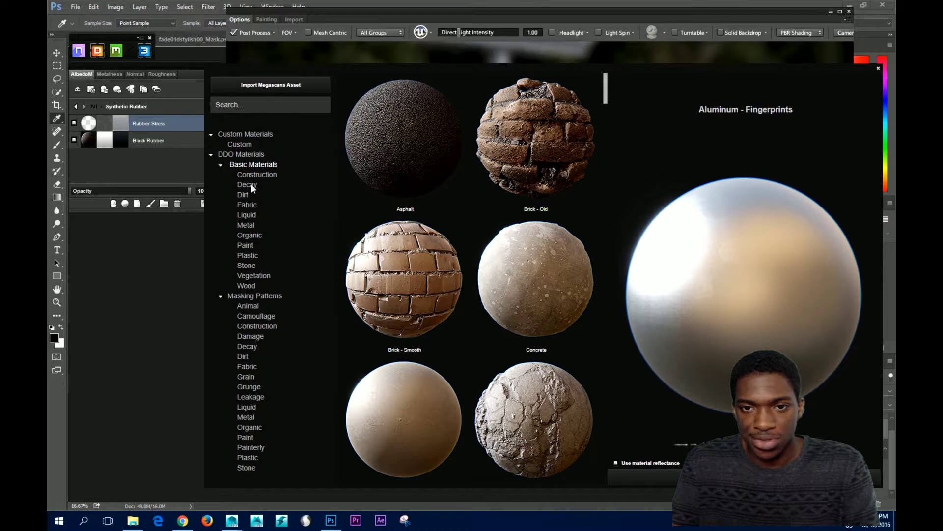
left_click(243, 194)
scroll(469, 225, "down", 3)
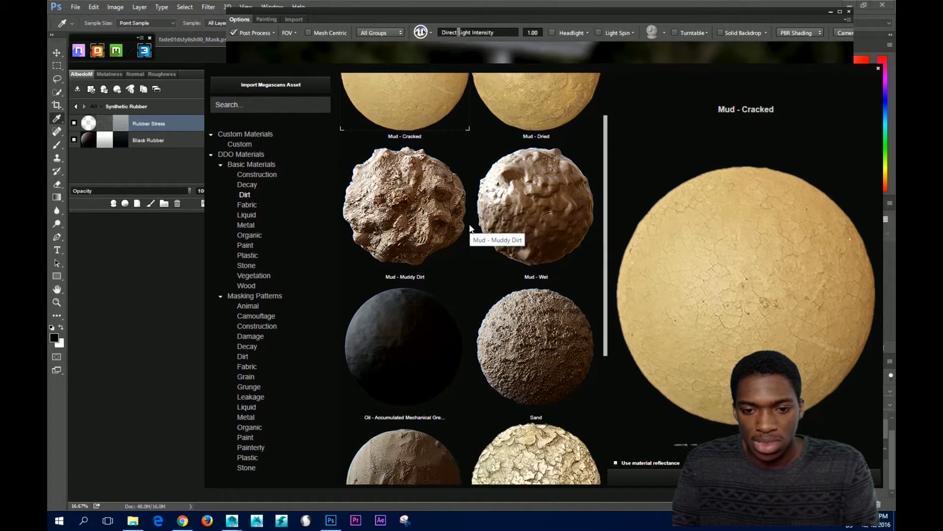
scroll(469, 226, "up", 2)
scroll(470, 227, "down", 10)
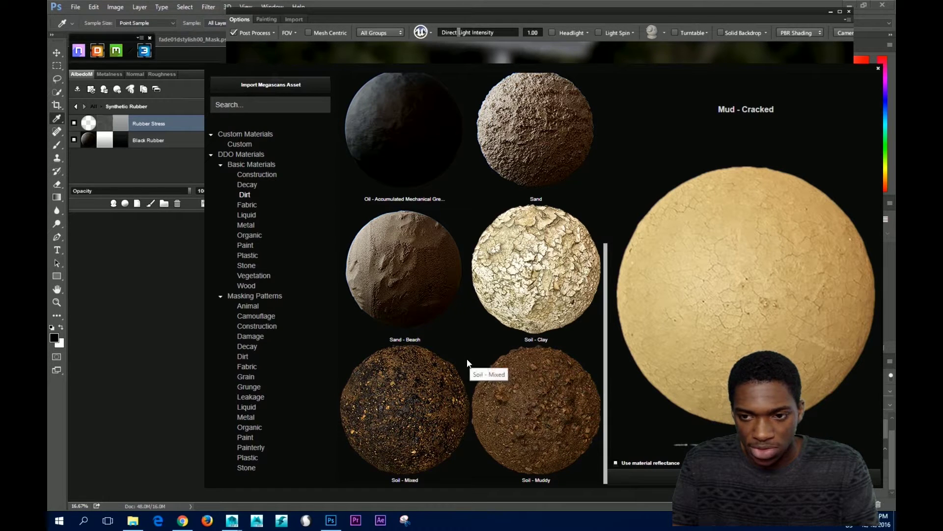
left_click(427, 416)
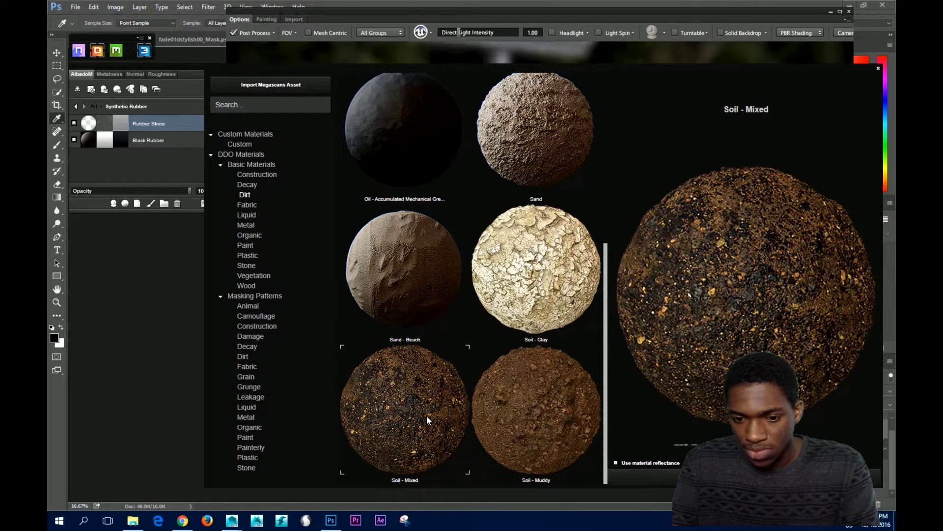
left_click(565, 427)
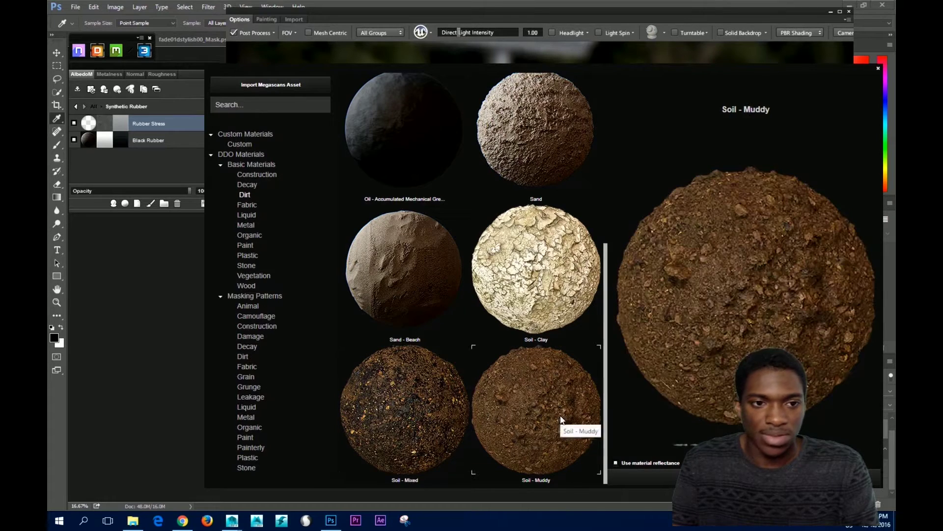
double_click(539, 439)
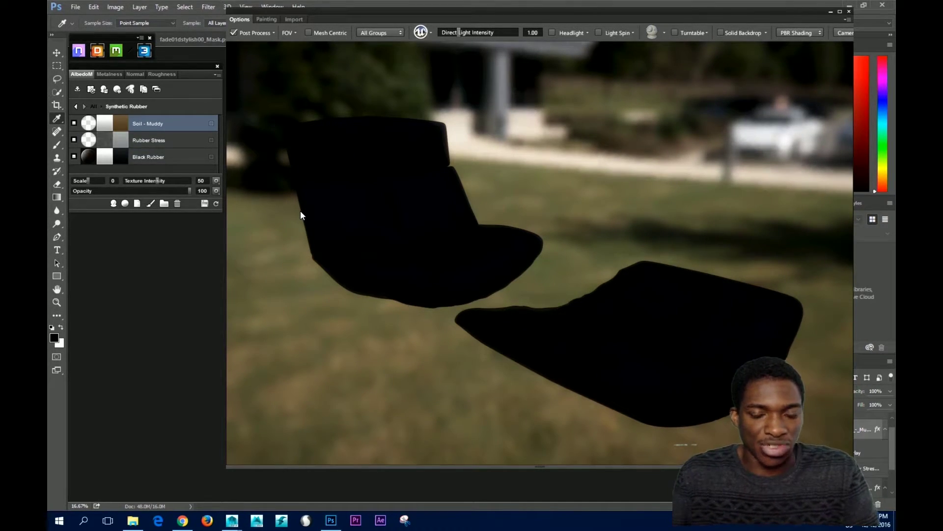
left_click(217, 203)
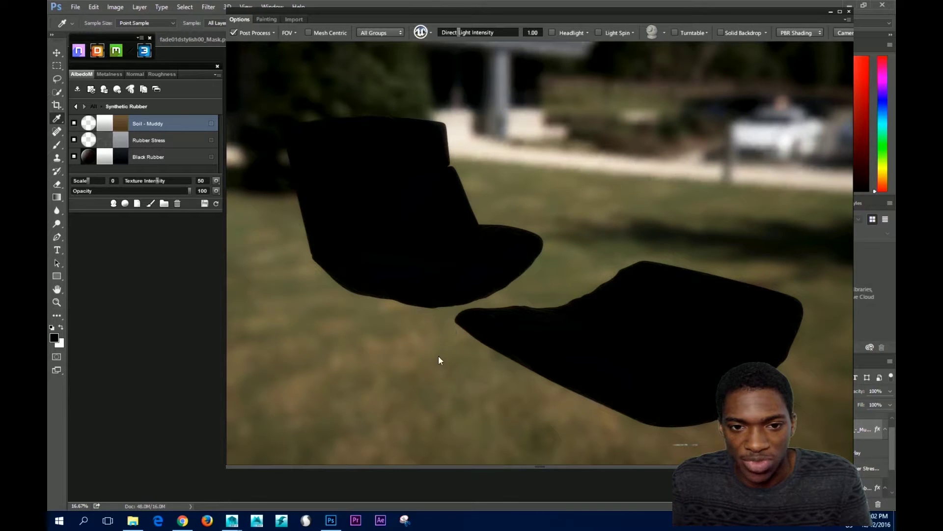
scroll(403, 346, "up", 5)
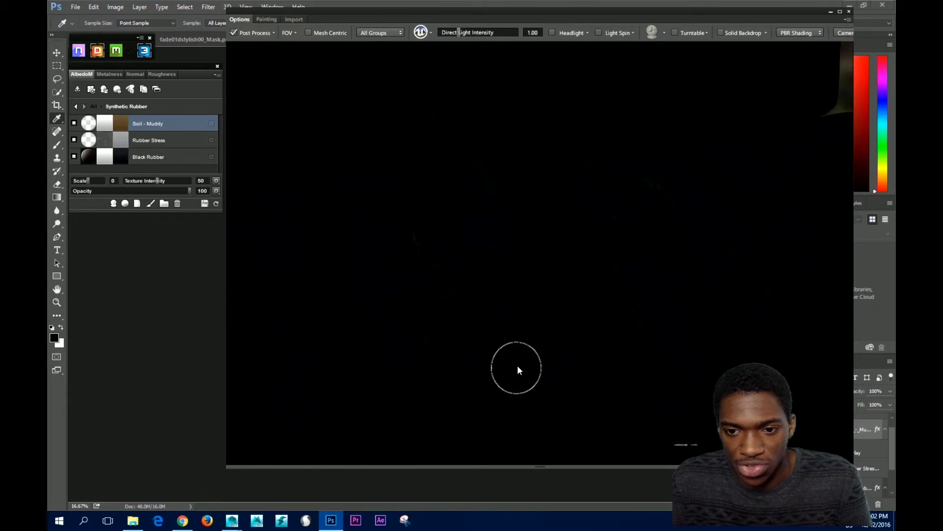
Look over the mud-covered chair in the 3DO viewer and try to edit the Soil - Muddy layer's Dynamask in quick-editing mode.
scroll(518, 364, "down", 2)
left_click_drag(588, 328, 560, 253)
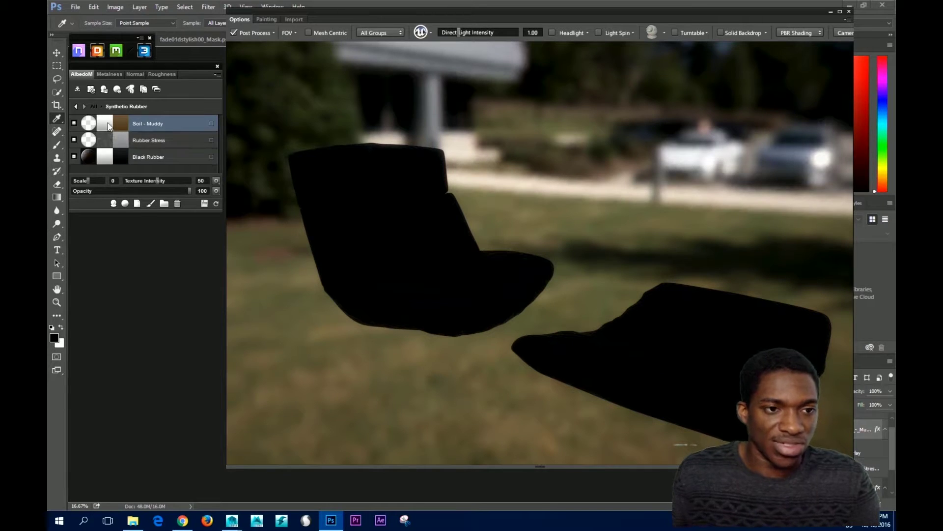
left_click(95, 120)
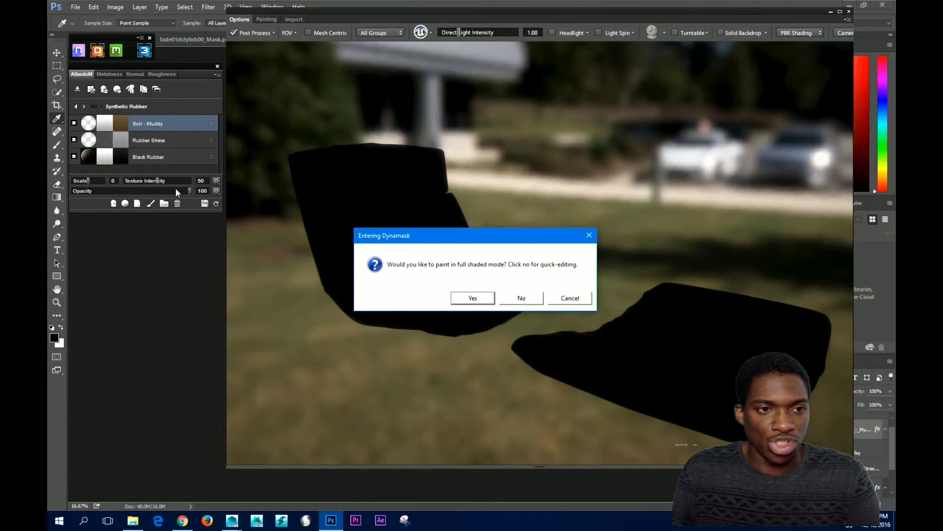
left_click(589, 235)
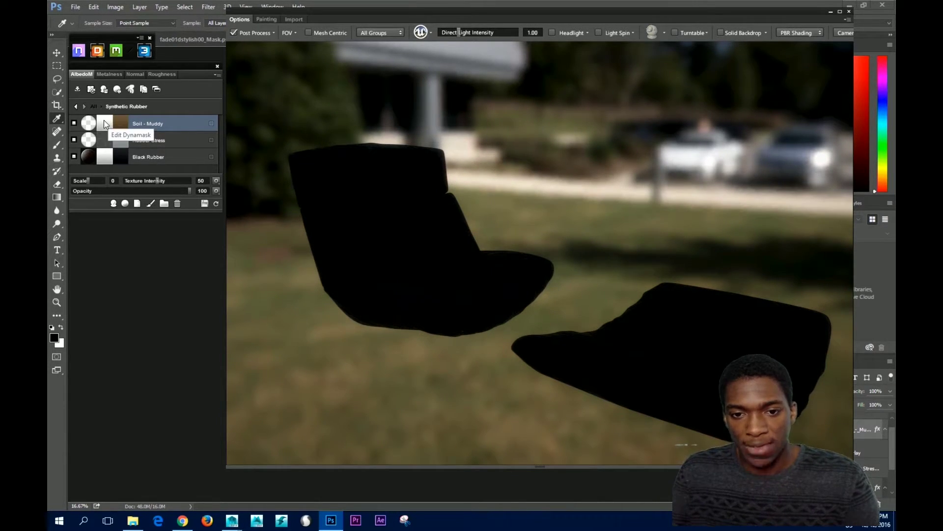
left_click(104, 121)
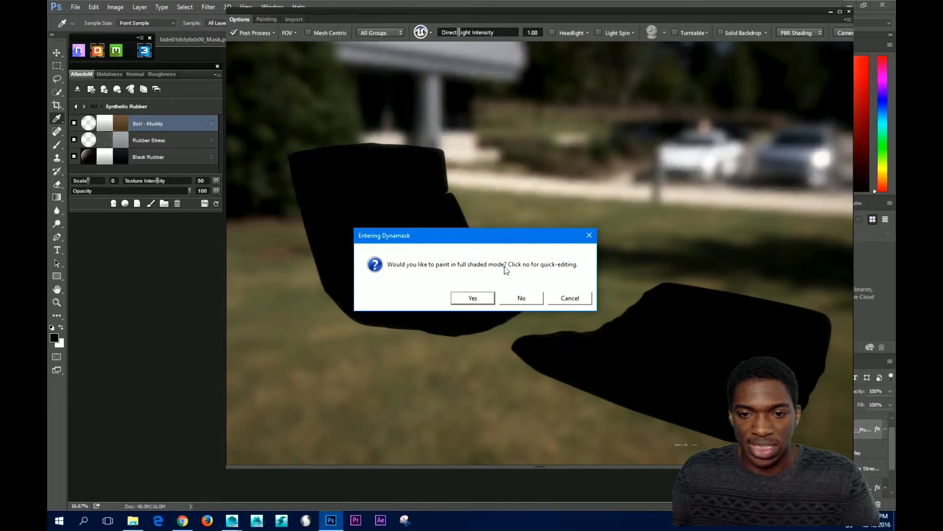
left_click(523, 298)
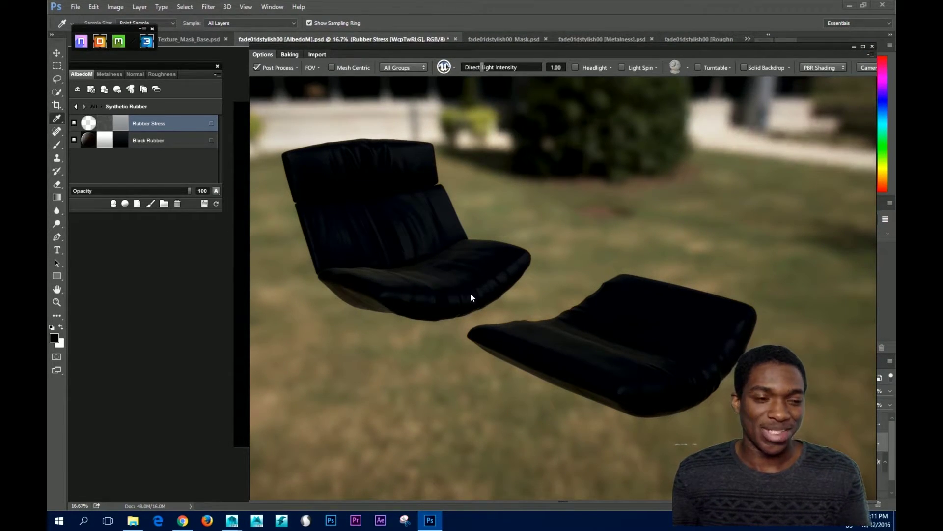
Inspect the rubber chair in the 3DO viewer from a slightly different angle and close the viewer.
mouse_move(470, 293)
left_mouse_down()
mouse_move(508, 278)
mouse_move(436, 264)
left_mouse_up()
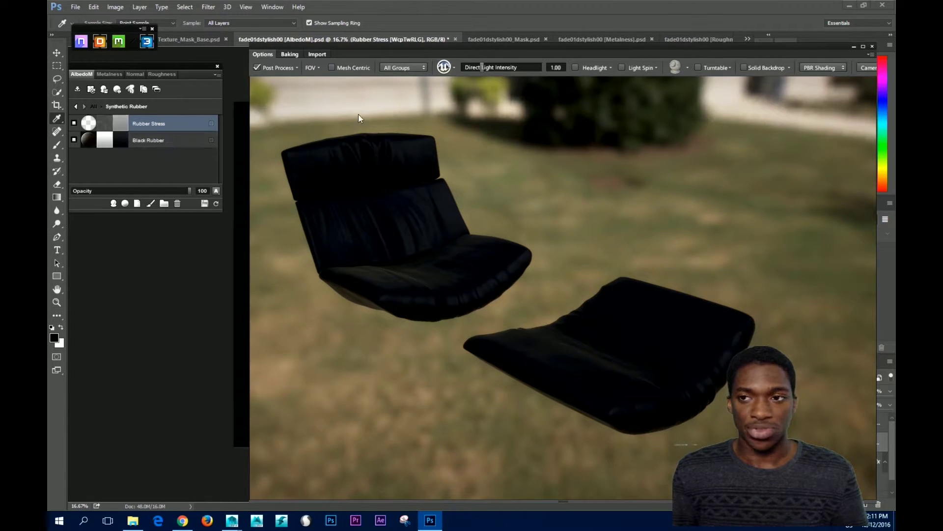
left_click_drag(432, 44, 428, 17)
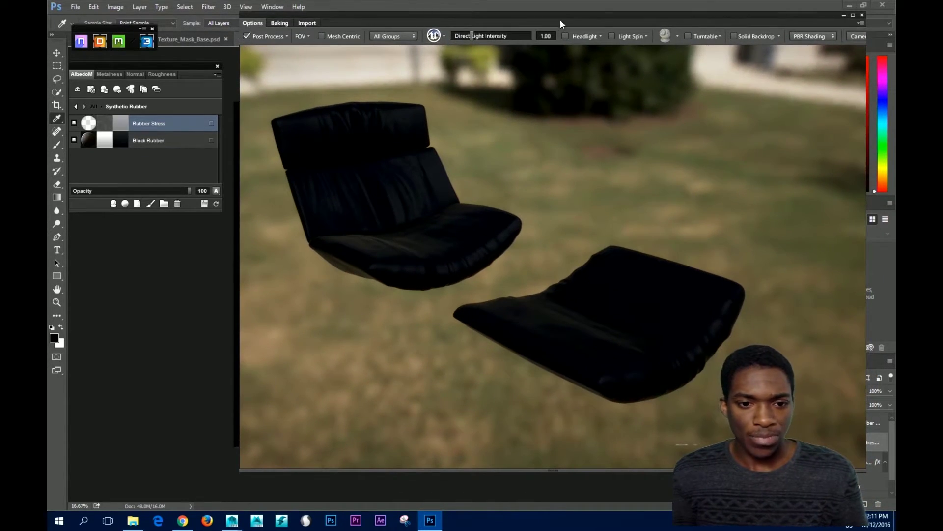
left_click(863, 15)
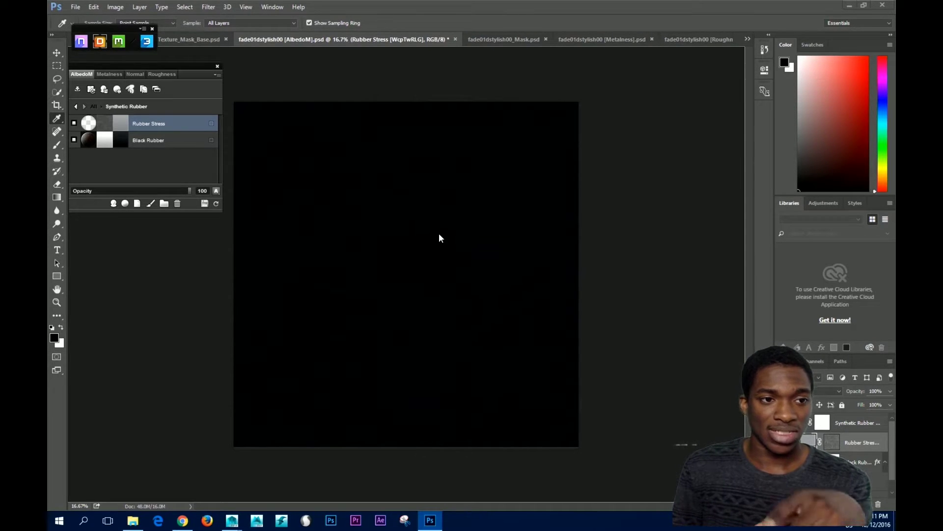
Open the DDO Exporter and look through its folder browser and path setting without changing the /Flats path.
left_click(76, 7)
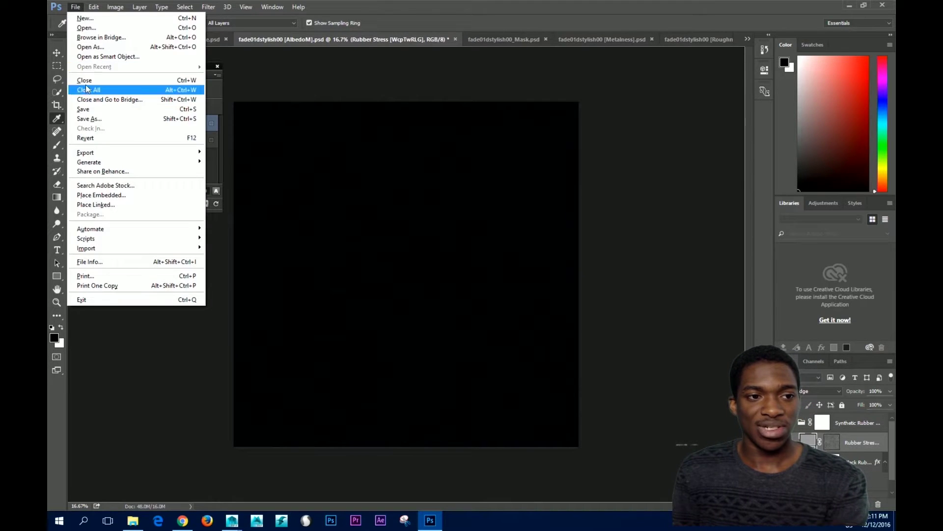
left_click(98, 118)
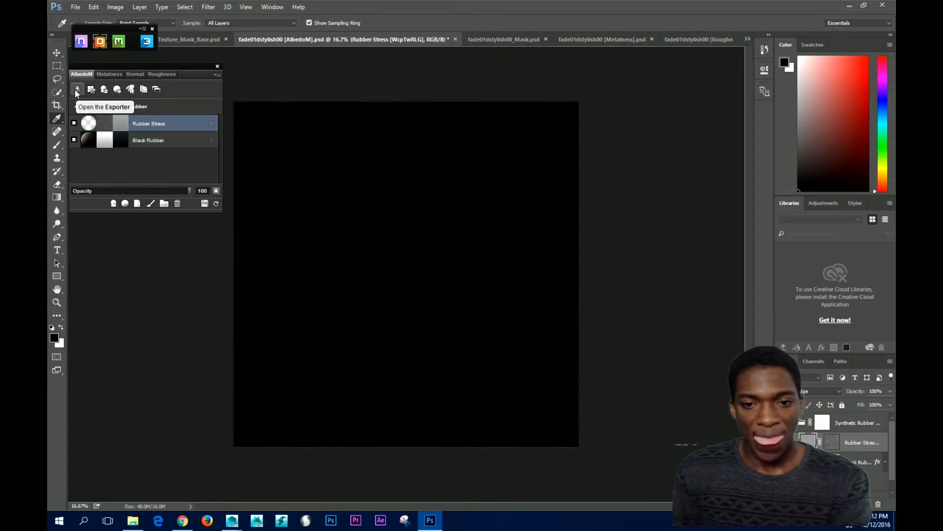
left_click(78, 89)
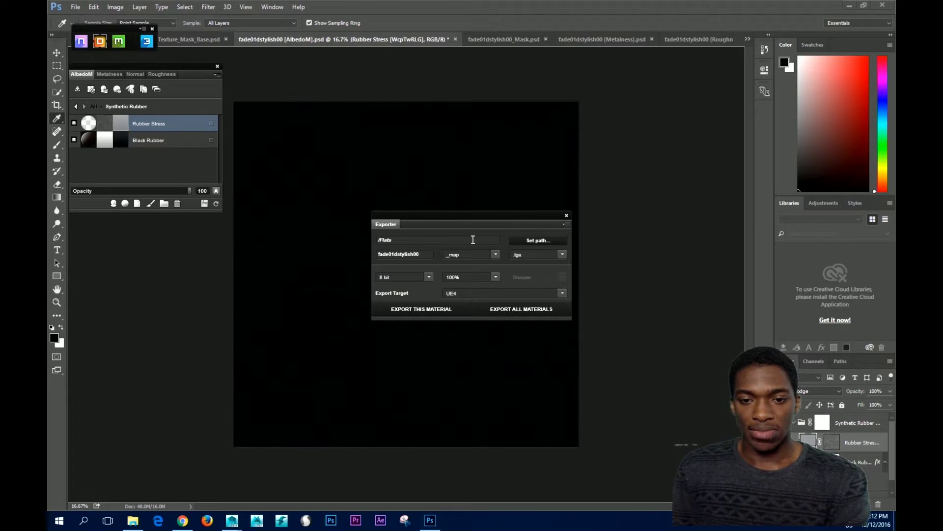
left_click(519, 240)
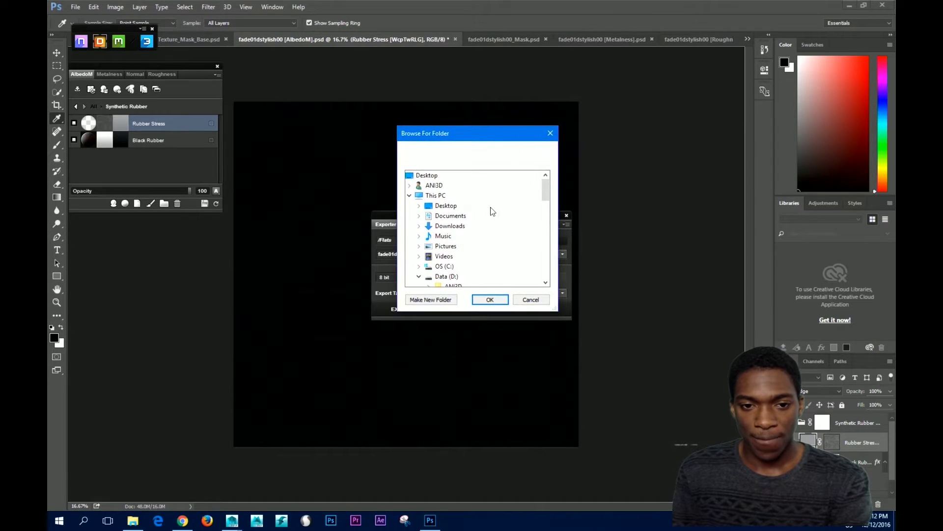
scroll(491, 207, "down", 8)
left_click(550, 134)
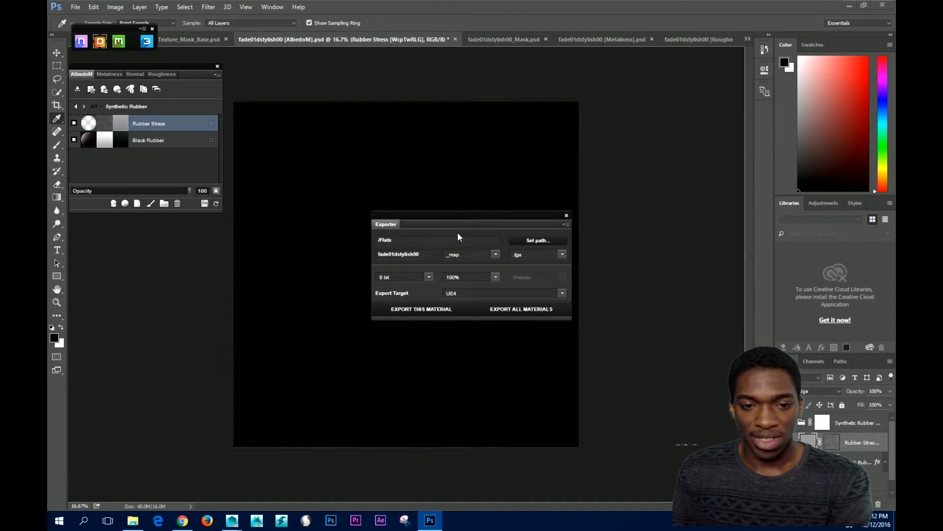
left_click_drag(409, 238, 359, 245)
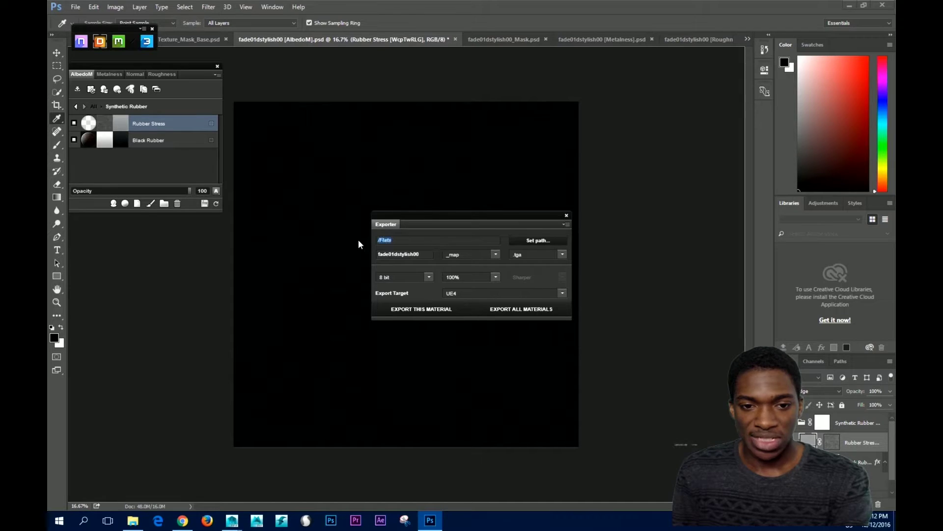
double_click(394, 238)
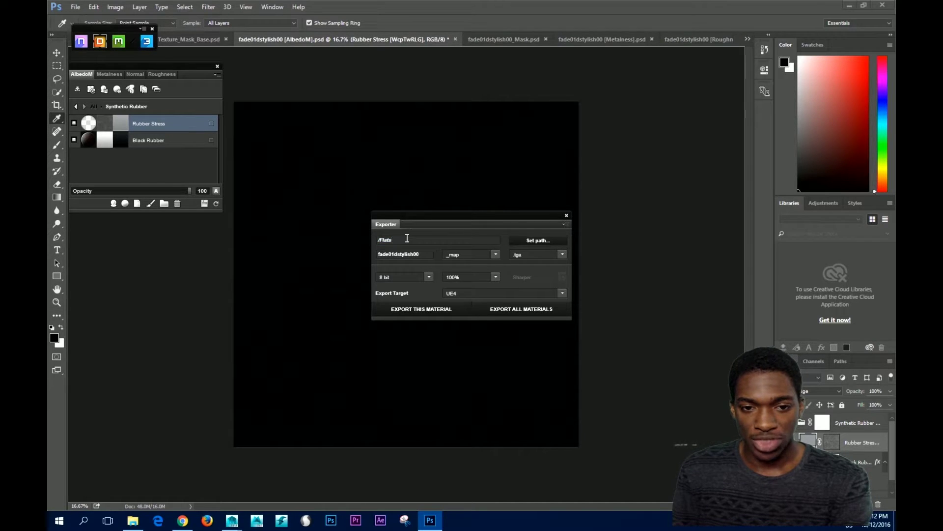
Review the Exporter's file name, suffix, format, bit depth, scale and export target options, and close it without exporting.
left_click_drag(428, 255, 368, 254)
left_click(479, 254)
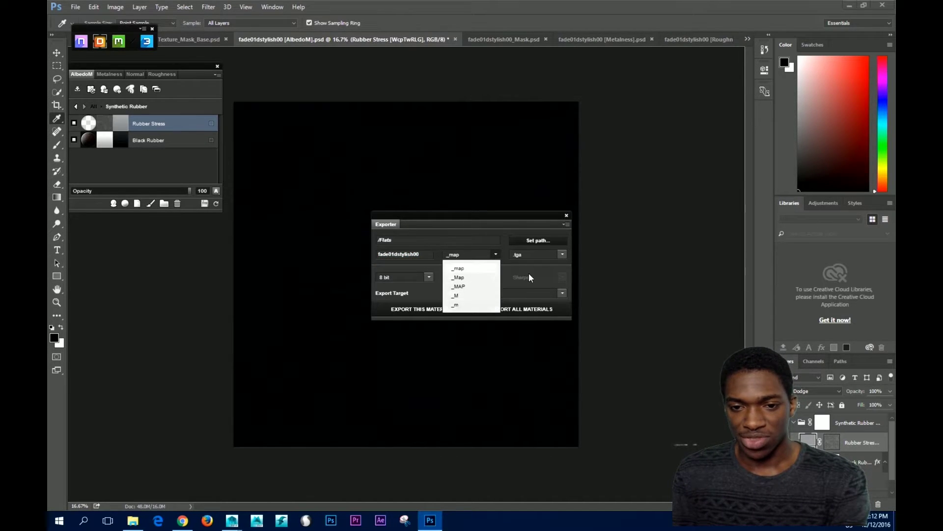
left_click(547, 266)
left_click(540, 254)
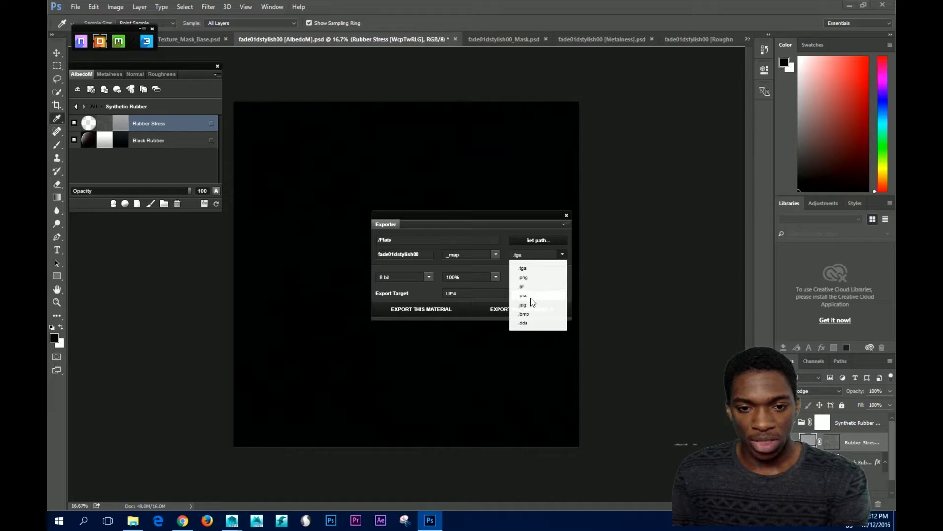
left_click(484, 228)
left_click(430, 275)
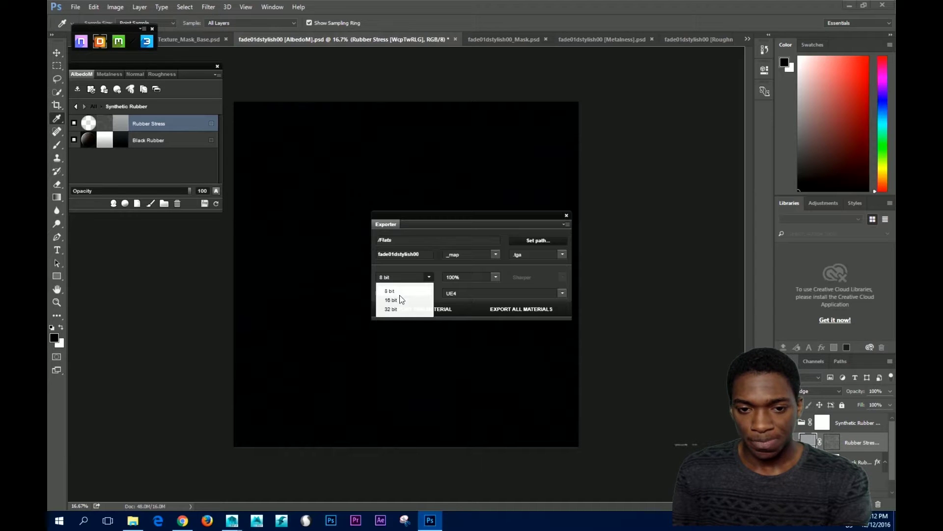
left_click(497, 278)
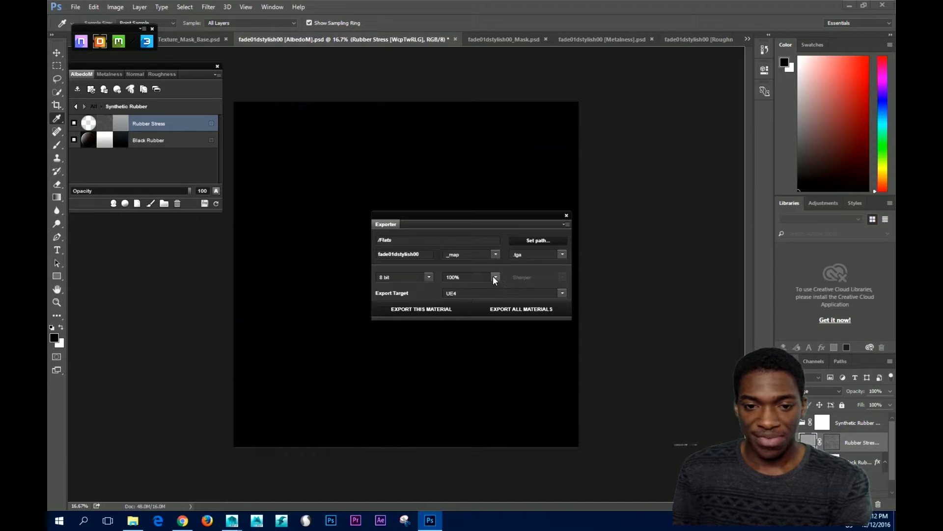
left_click(493, 275)
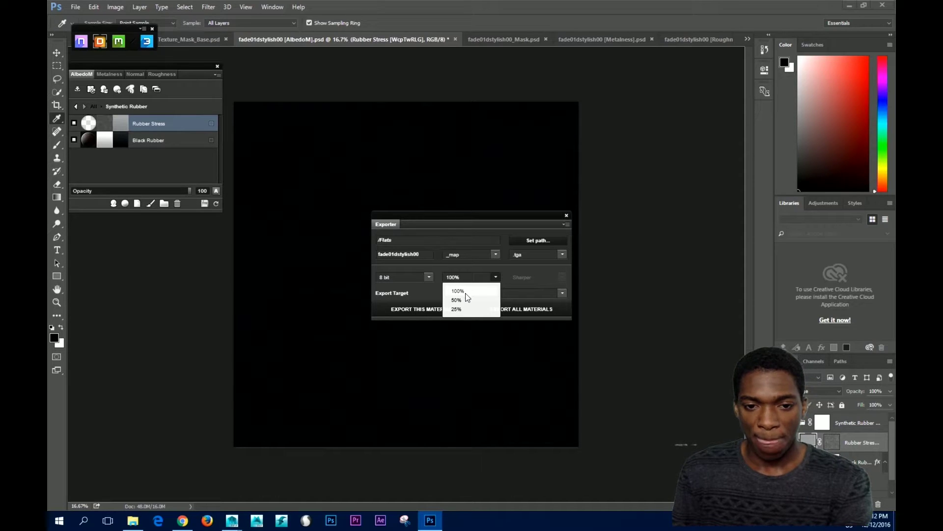
left_click(520, 278)
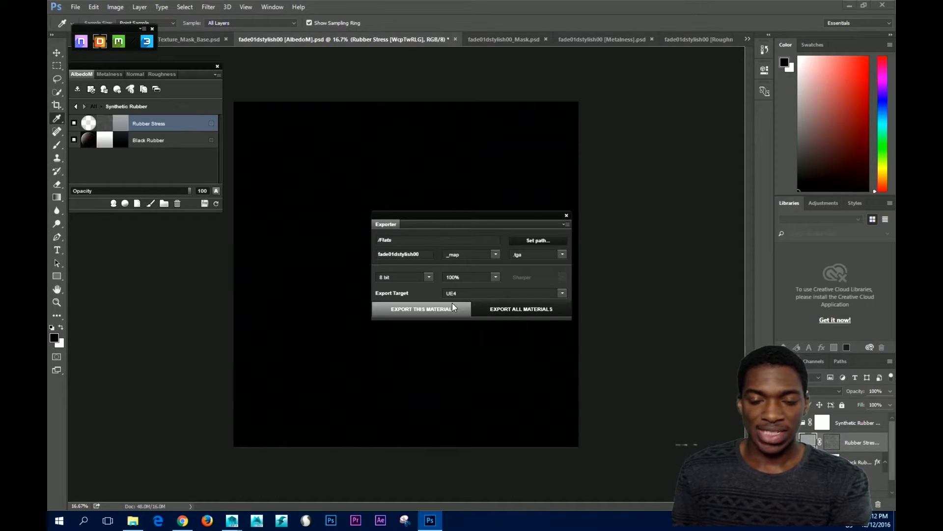
left_click(561, 294)
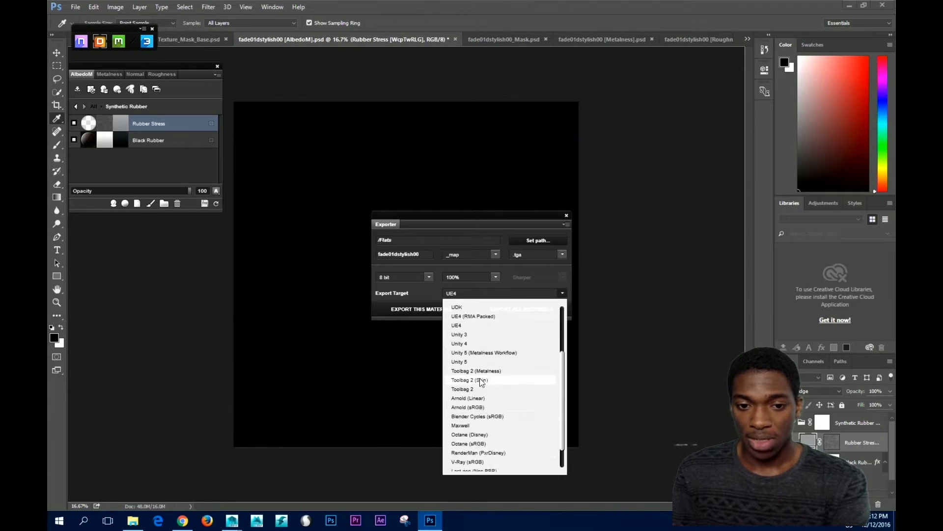
scroll(479, 381, "up", 3)
left_click(441, 224)
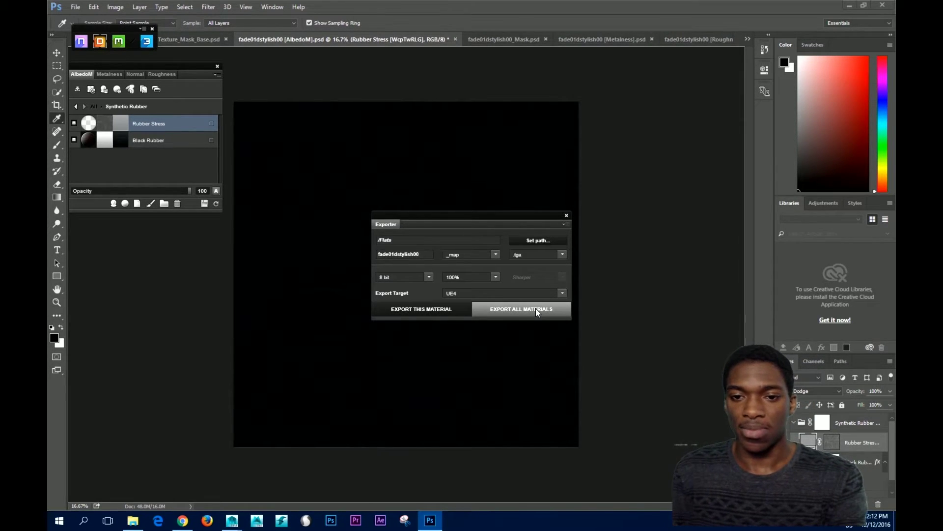
left_click(566, 216)
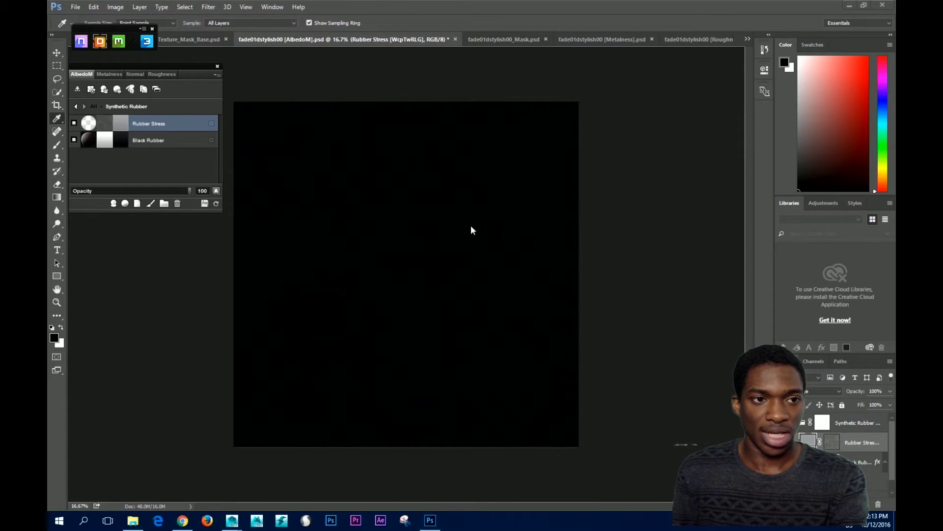
Save the Albedo map as the Targa file fade01dstylish00 [AlbedoM].tga in the chair_cool folder, accepting the Targa options.
left_click_drag(114, 33, 112, 46)
left_click(76, 11)
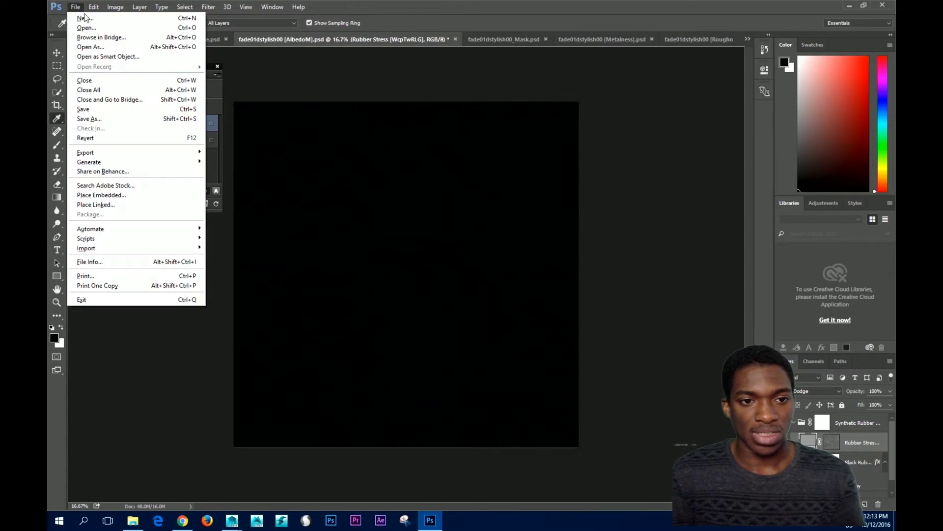
left_click(93, 117)
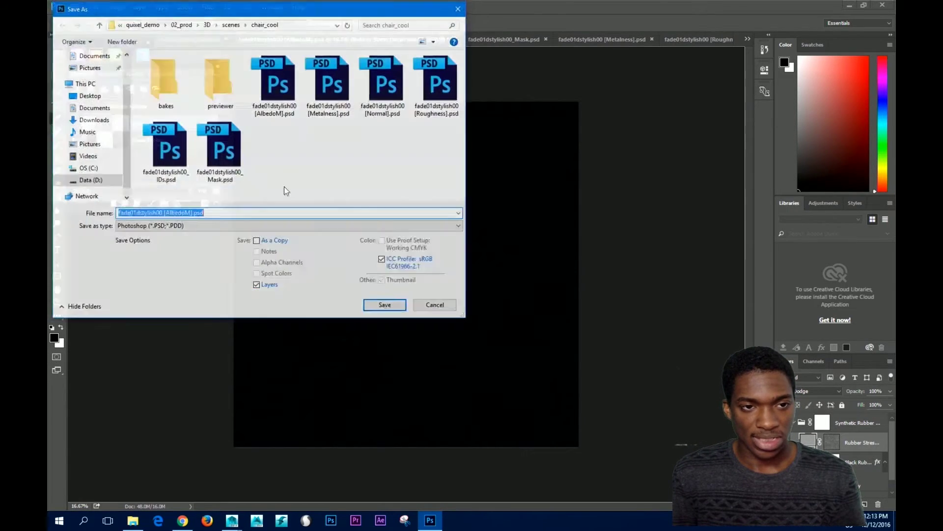
left_click(215, 225)
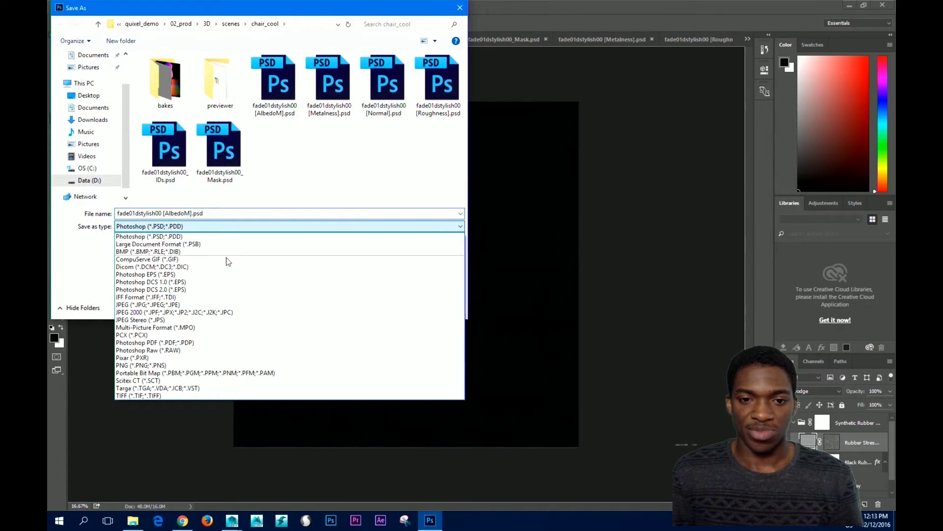
left_click(181, 387)
left_click(371, 307)
left_click(492, 170)
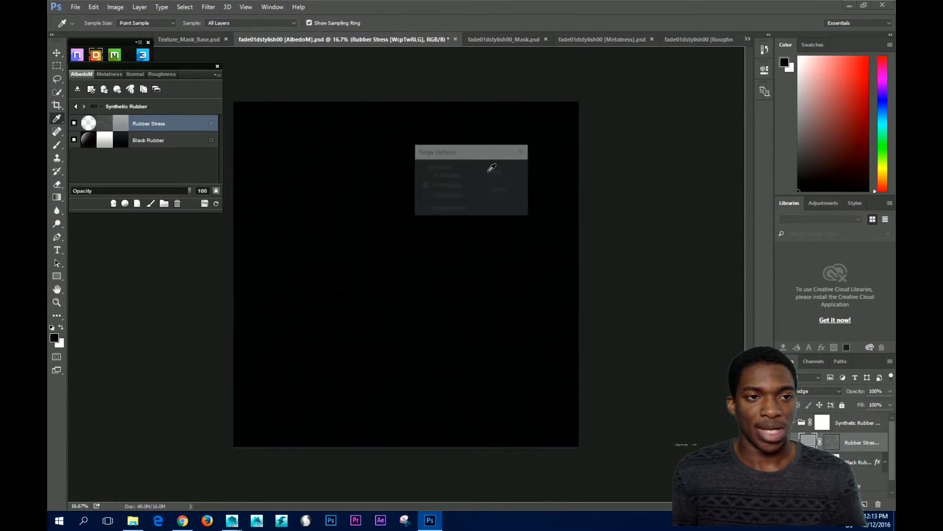
Switch to the Metalness map and save it as the Targa file fade01dstylish00 [Metalness].tga in the chair_cool folder.
left_click(109, 74)
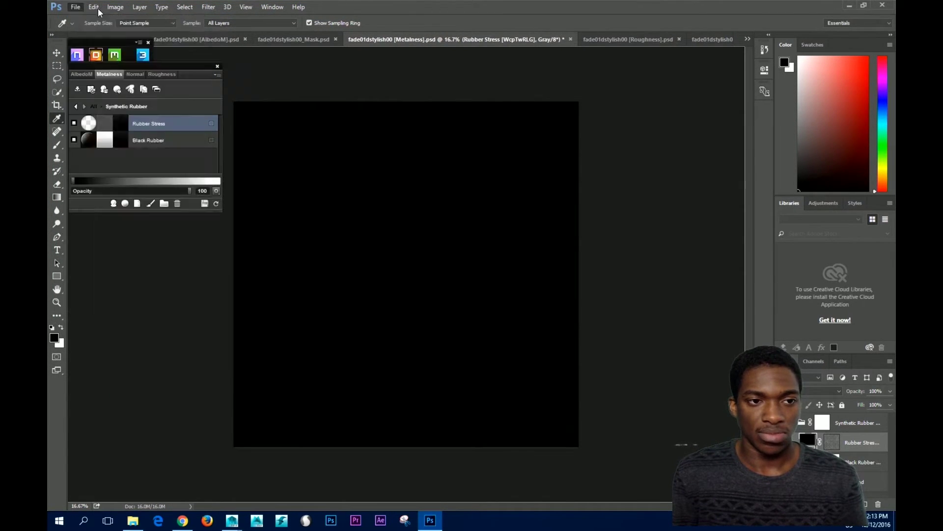
left_click(75, 7)
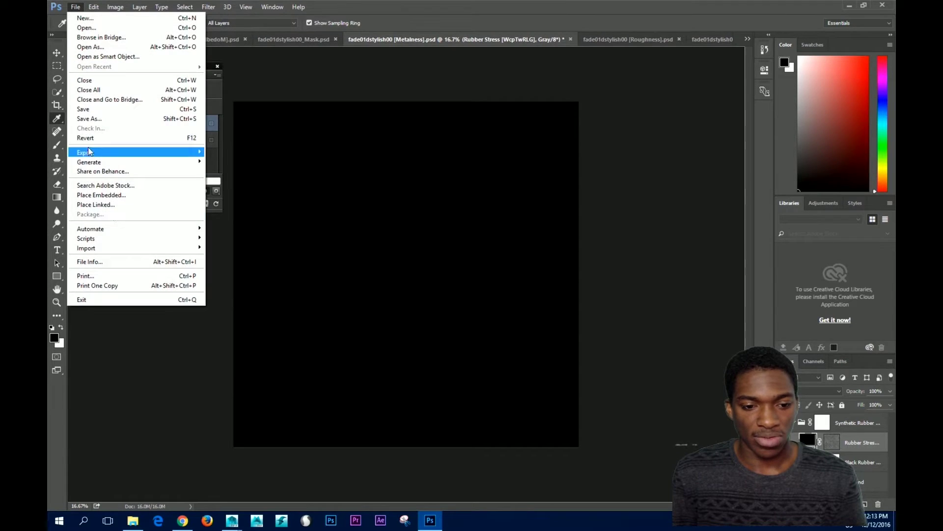
left_click(89, 118)
left_click(284, 287)
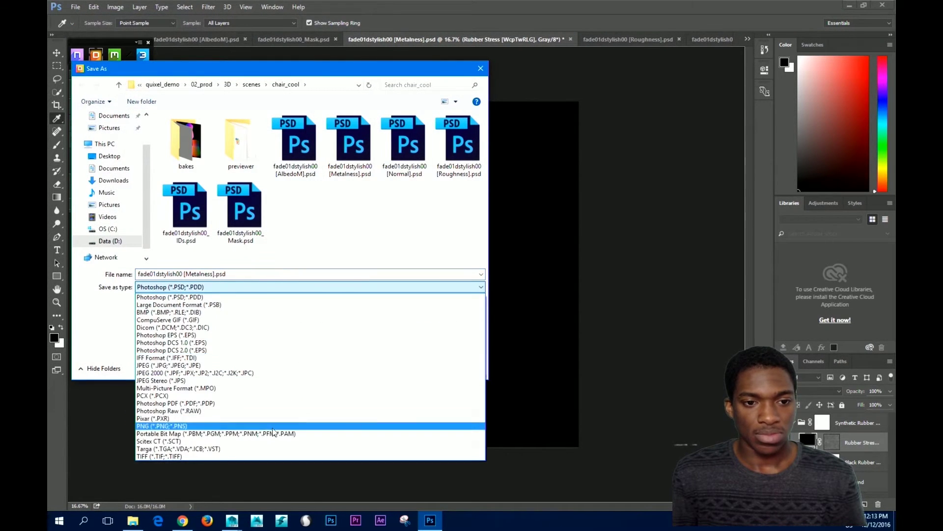
left_click(208, 443)
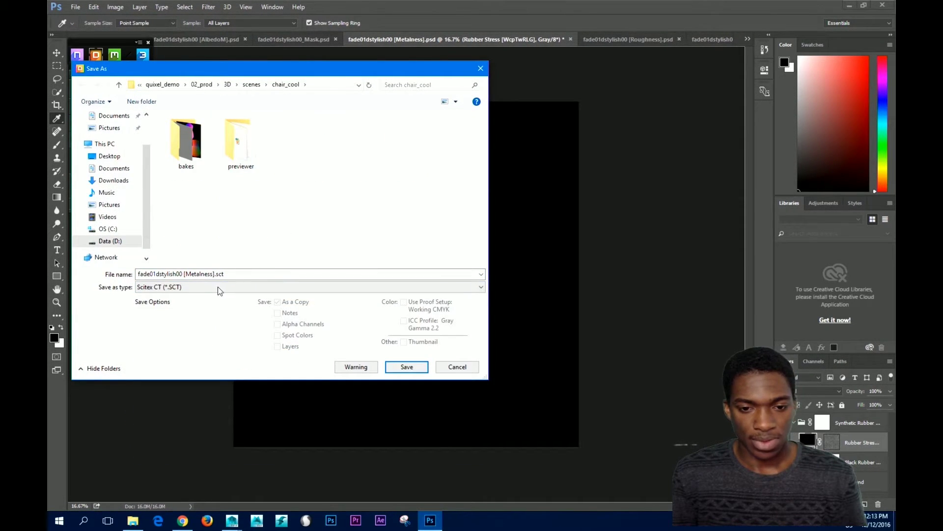
left_click(218, 287)
left_click(205, 447)
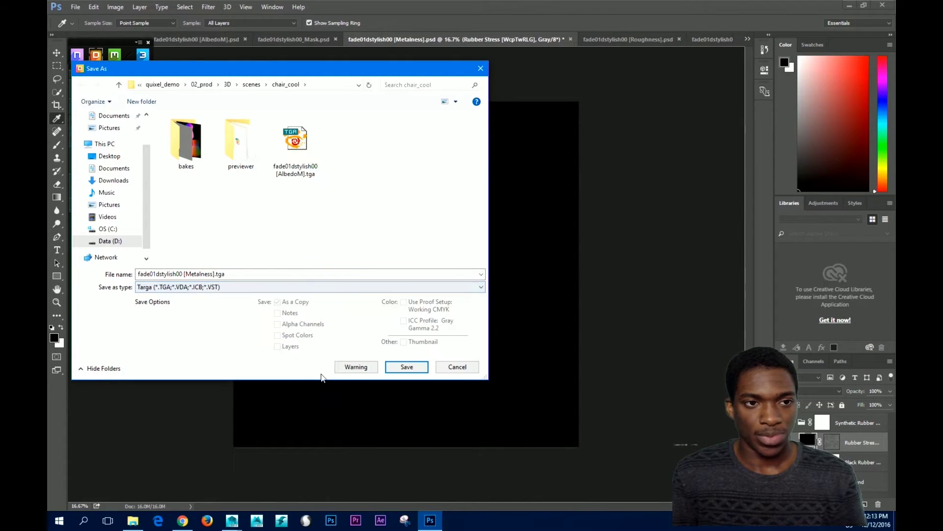
left_click(398, 366)
Switch to the Normal map and save it as the Targa file fade01dstylish00 [Normal].tga in the chair_cool folder at 24 bits/pixel.
left_click(142, 74)
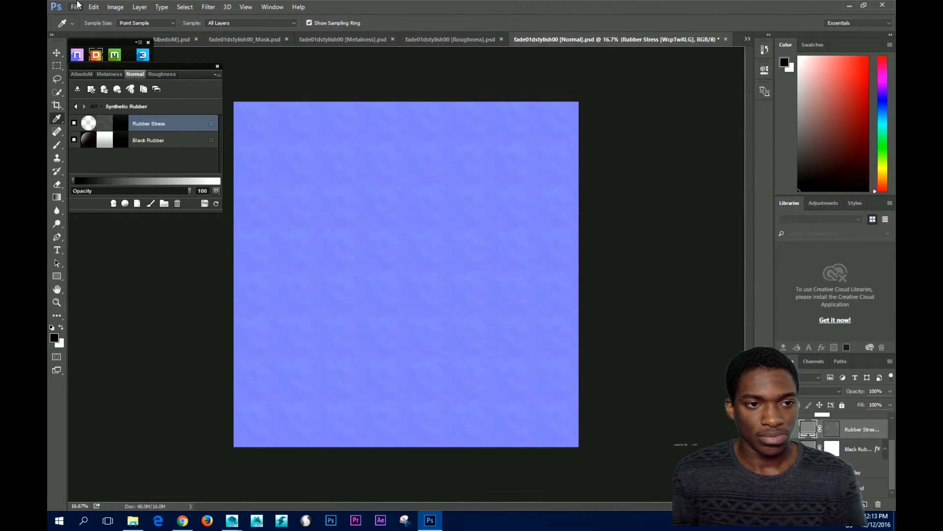
left_click(75, 7)
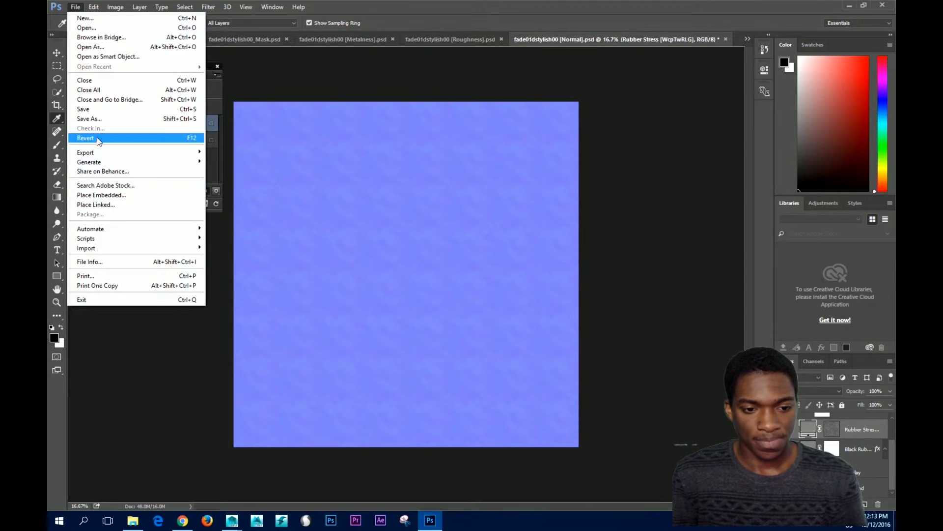
left_click(91, 119)
left_click(237, 291)
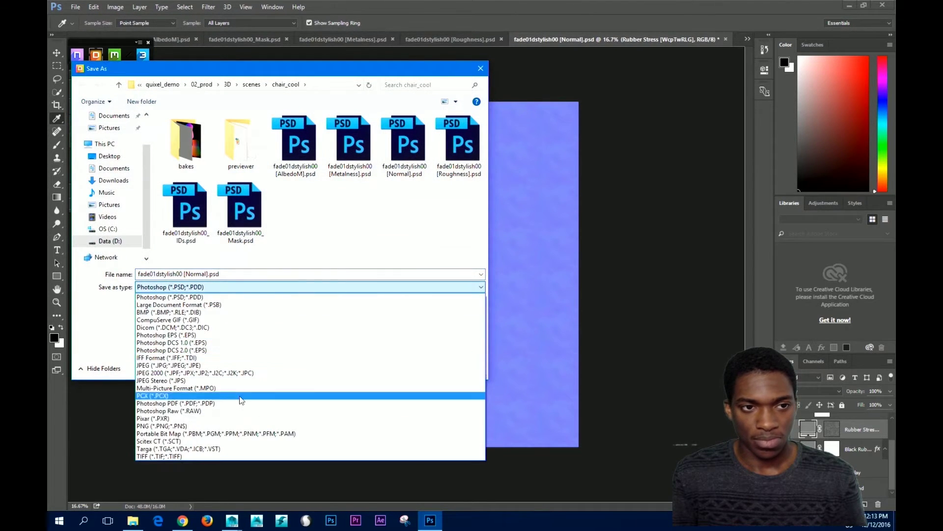
left_click(213, 447)
left_click(406, 366)
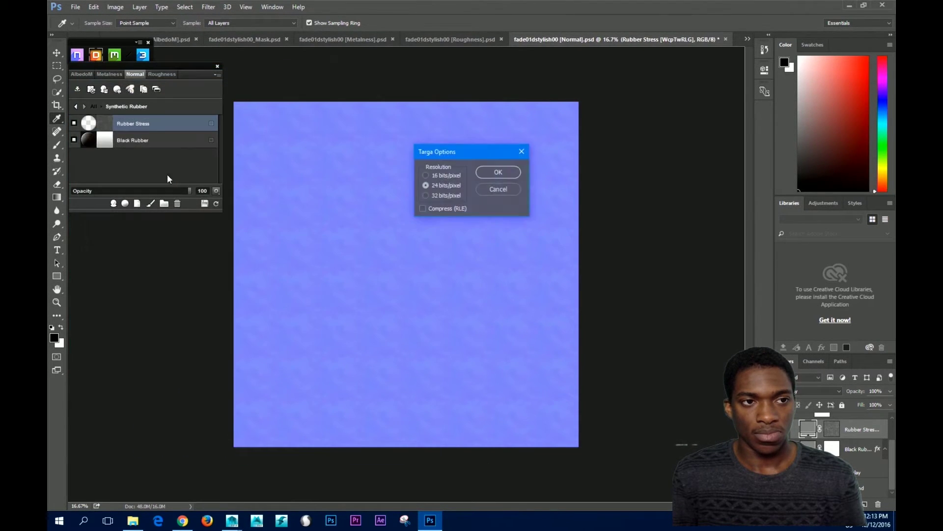
left_click(501, 171)
Switch to the Roughness map and save it as the Targa file fade01dstylish00 [Roughness].tga in the chair_cool folder.
left_click(166, 75)
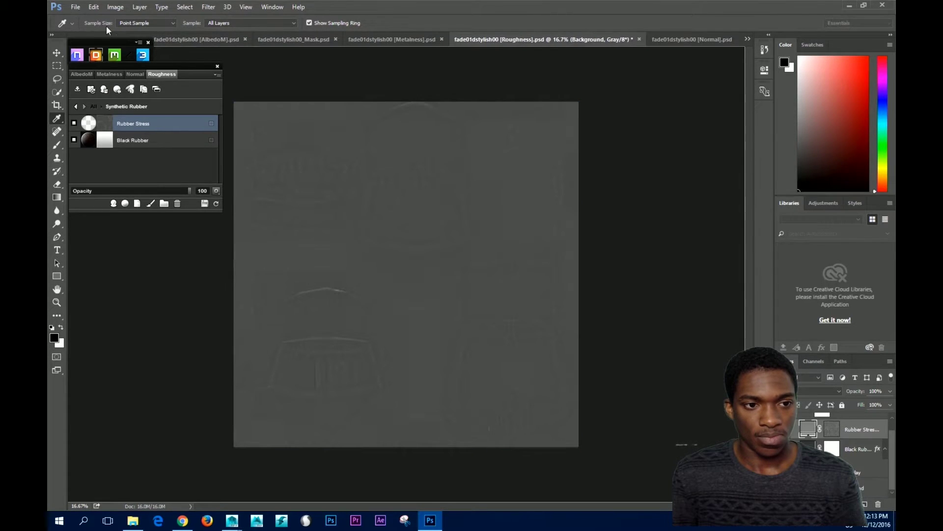
left_click(93, 7)
left_click(75, 7)
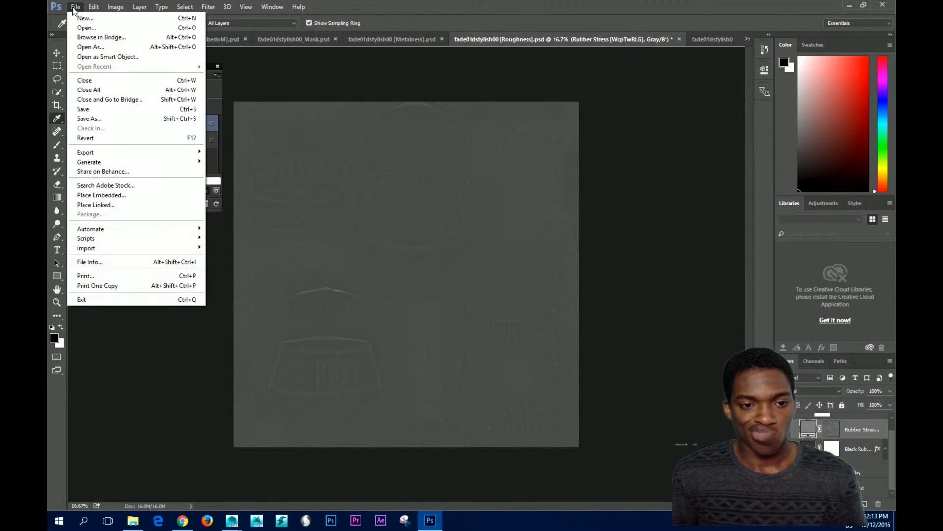
left_click(101, 120)
left_click(241, 287)
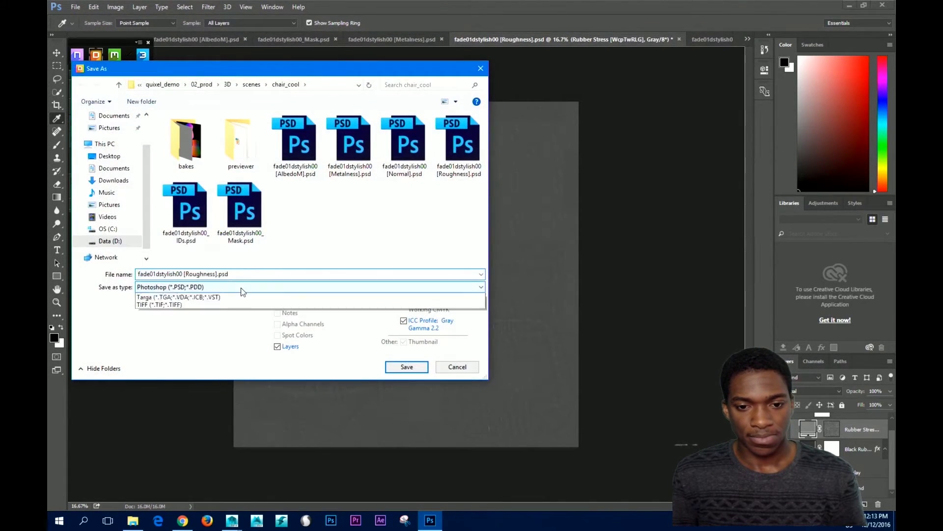
left_click(205, 448)
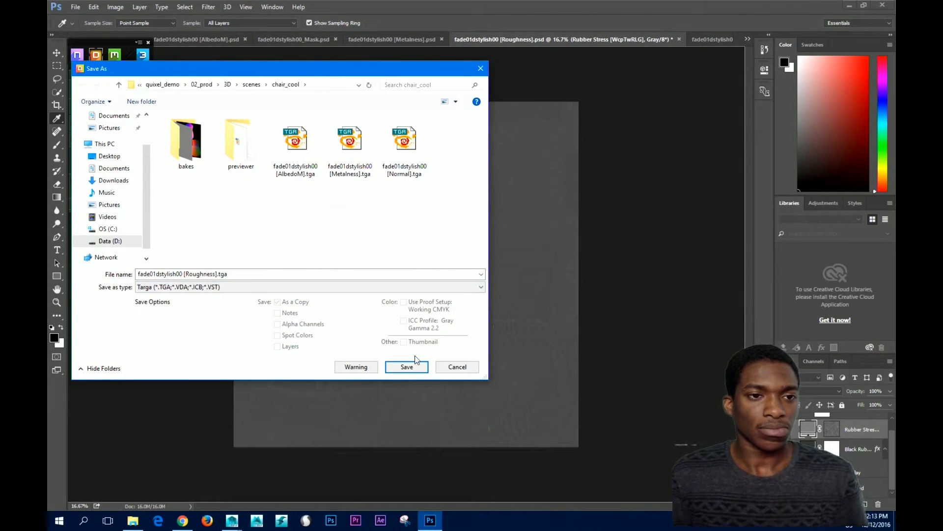
left_click(410, 366)
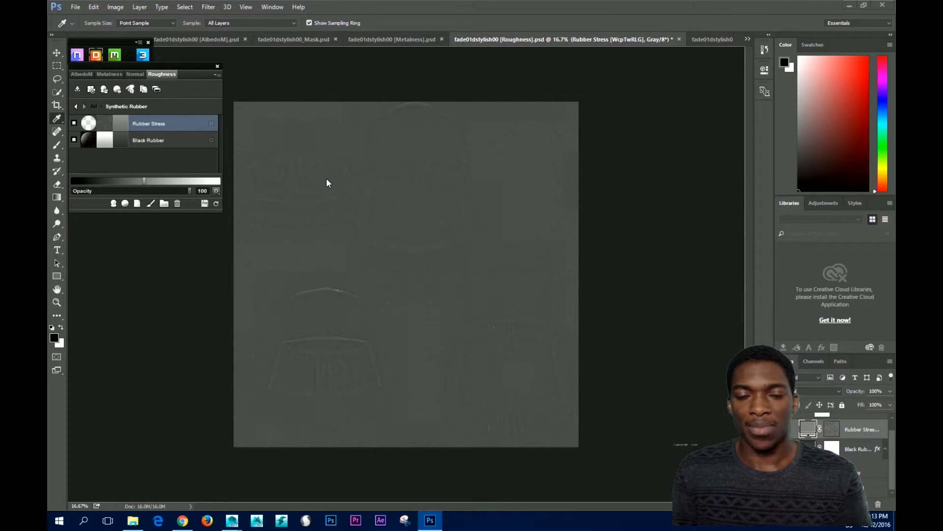
Close the DDO project and save it before closing.
left_click(849, 5)
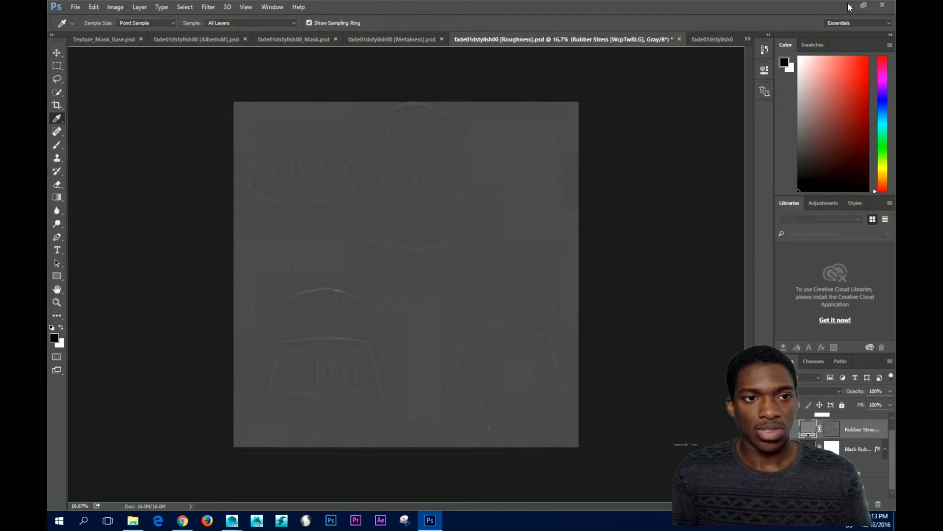
left_click(430, 521)
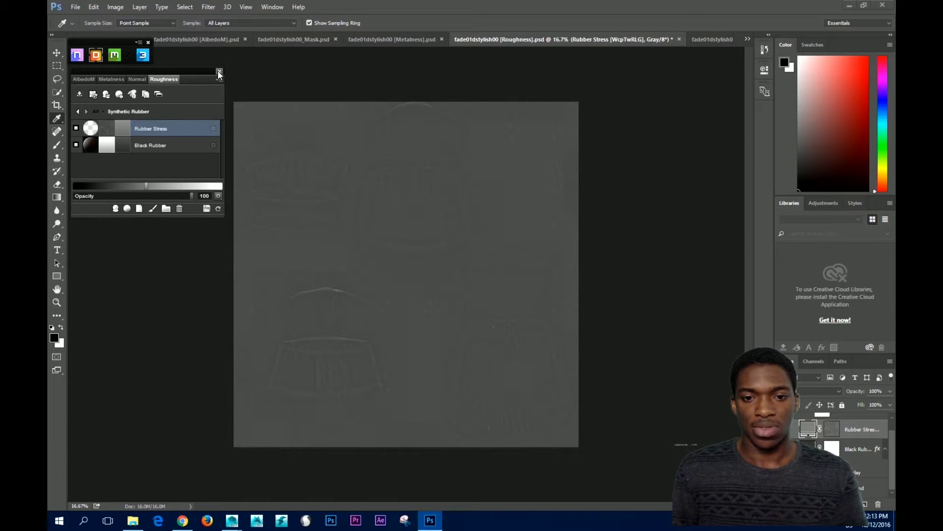
left_click(219, 73)
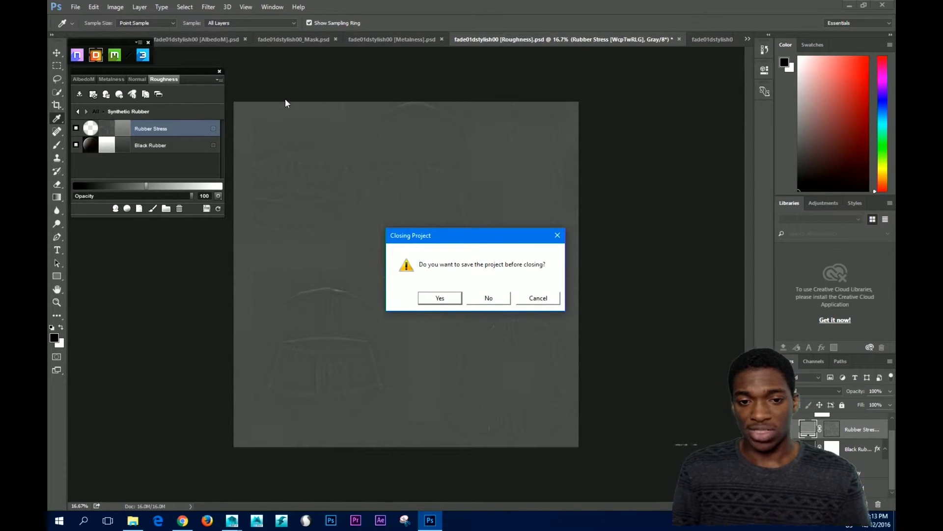
left_click(444, 297)
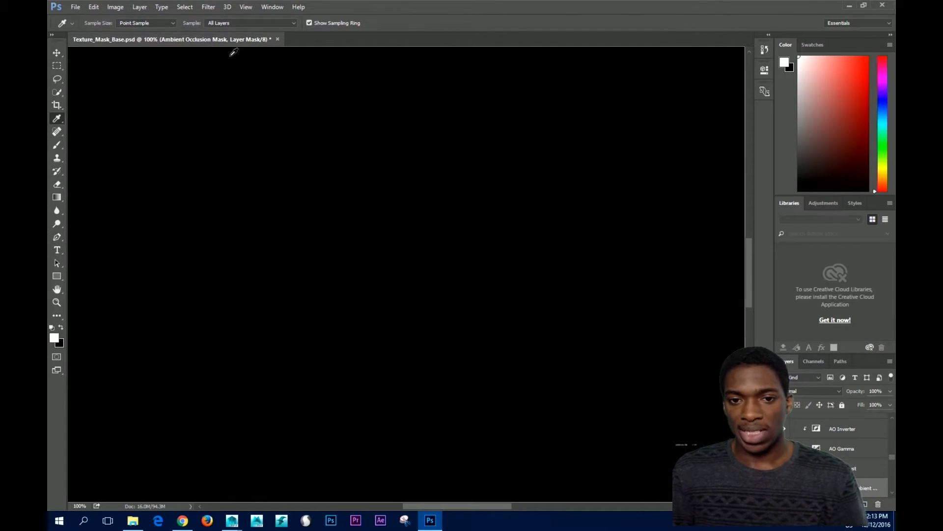
Close Texture_Mask_Base.psd without saving its changes and quit Photoshop.
left_click(278, 39)
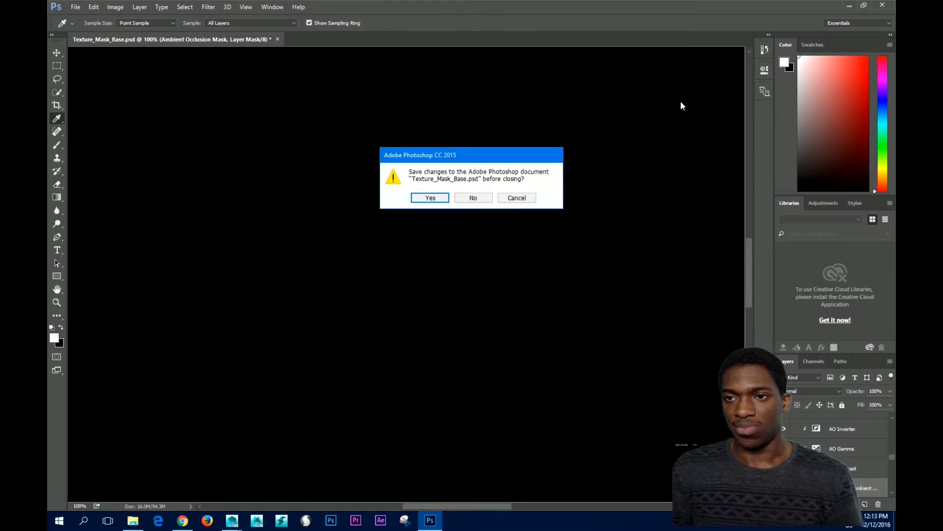
left_click(473, 198)
left_click(864, 5)
left_click(821, 20)
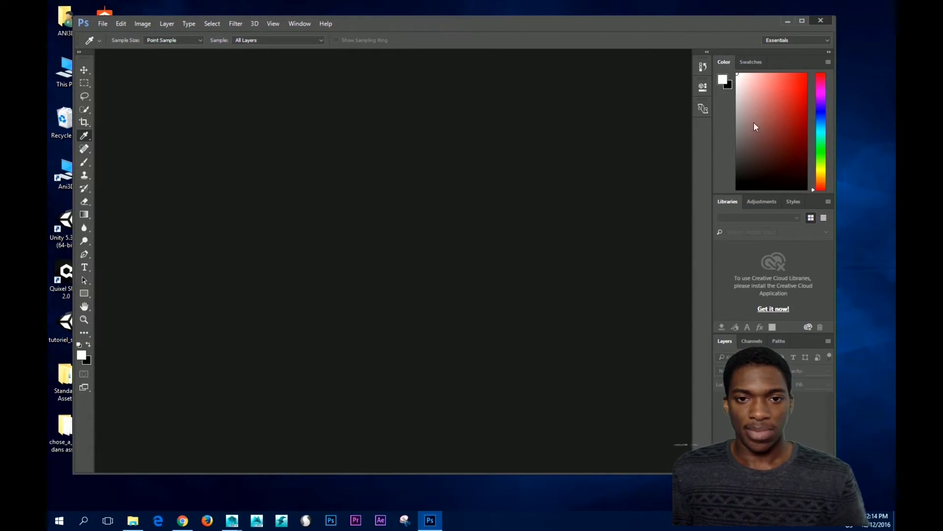
Switch to the chair_mesh.ma scene in Maya, inspect the lounge chair and footstool from several angles, and briefly select the cushion mesh.
mouse_move(232, 520)
left_click(262, 499)
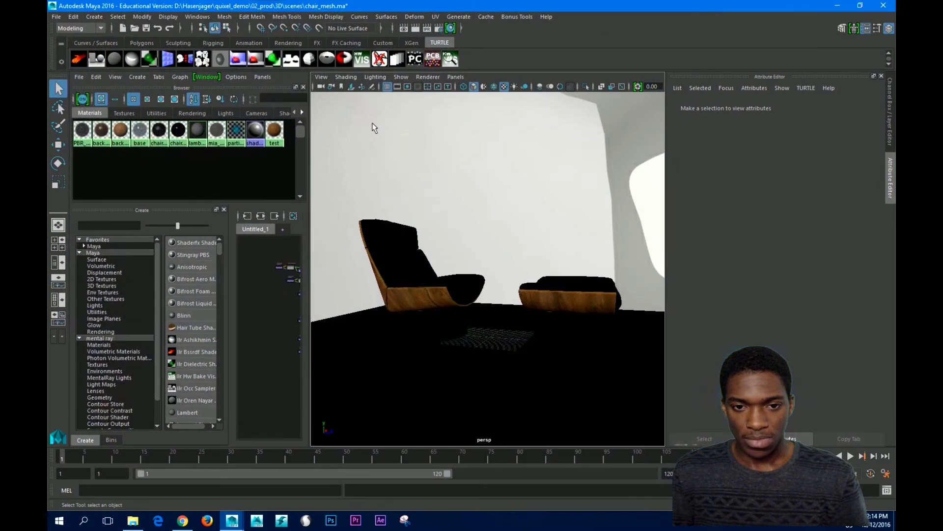
left_click_drag(495, 292, 472, 295)
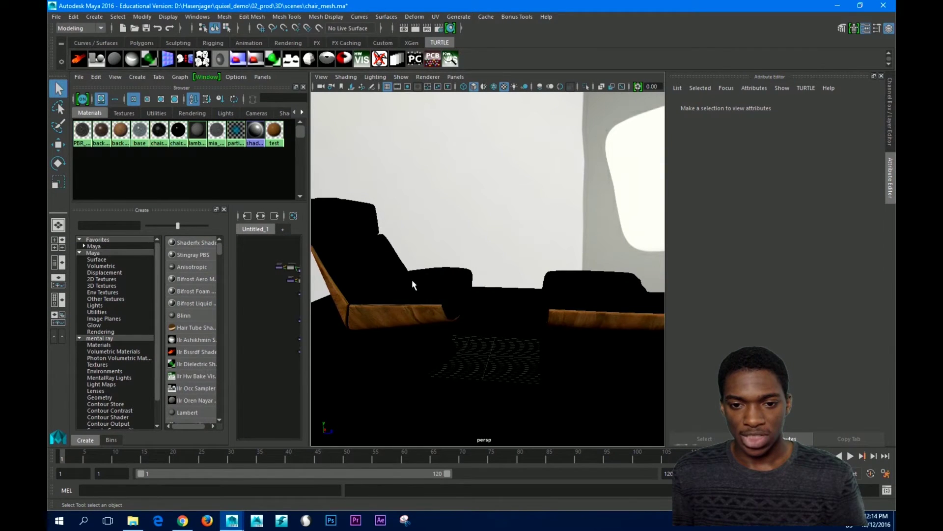
right_click(413, 229)
left_click_drag(520, 270, 436, 319)
left_click(442, 352)
left_click_drag(459, 358, 567, 301)
mouse_move(434, 320)
left_mouse_down()
mouse_move(467, 314)
mouse_move(423, 301)
mouse_move(469, 238)
left_mouse_up()
left_click(423, 301)
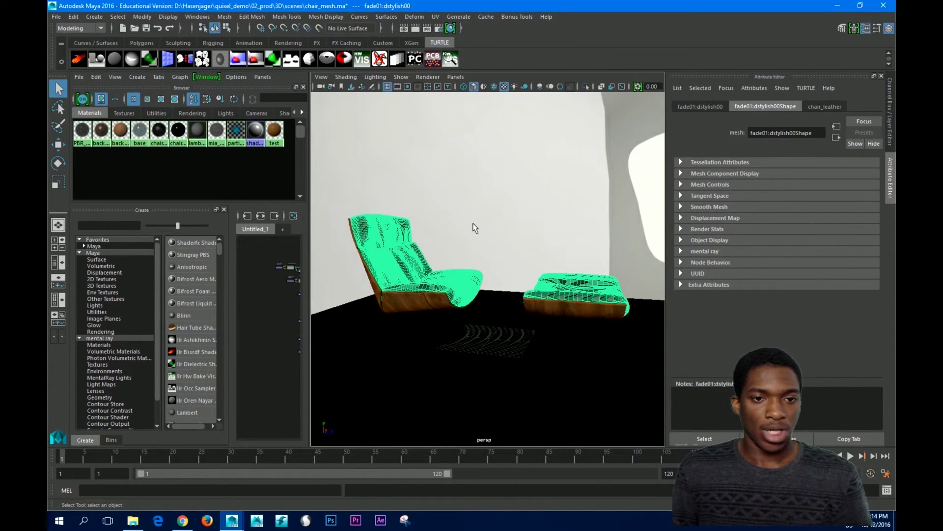
left_click(475, 227)
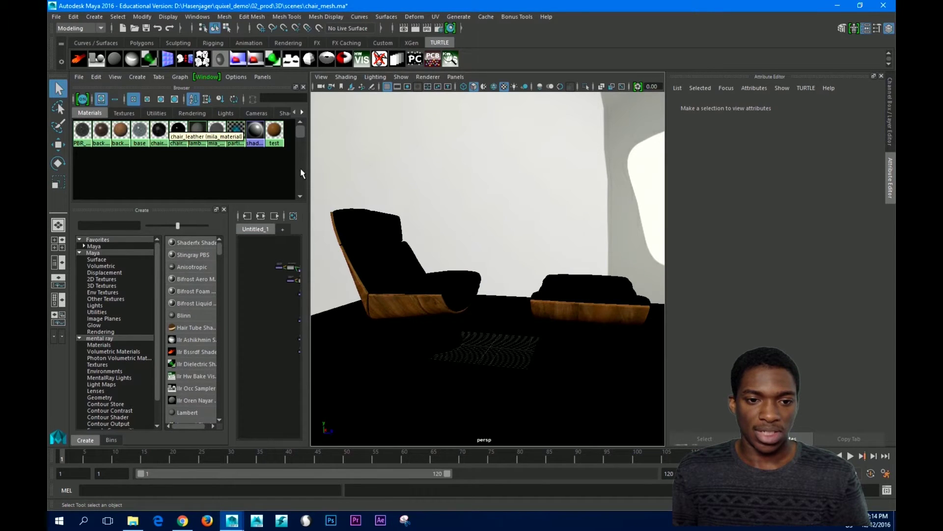
Widen the Hypershade, narrow its Create panel to enlarge the node graph, and frame all nodes.
left_click_drag(312, 173, 364, 173)
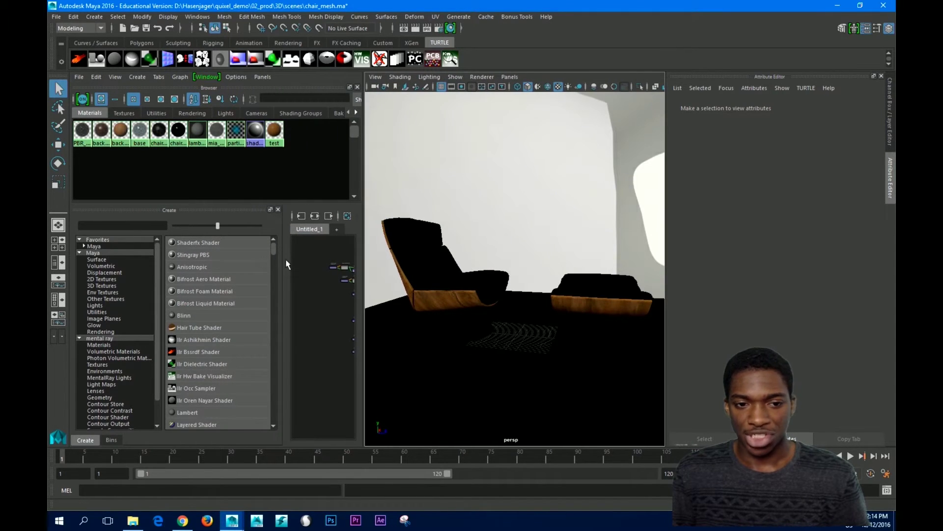
left_click_drag(288, 267, 203, 270)
key("f")
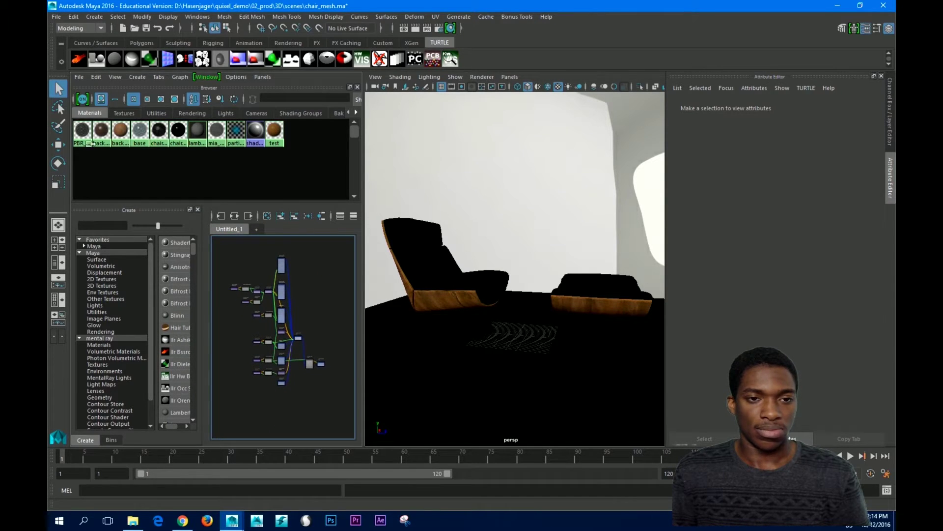
left_click(79, 77)
left_click(92, 95)
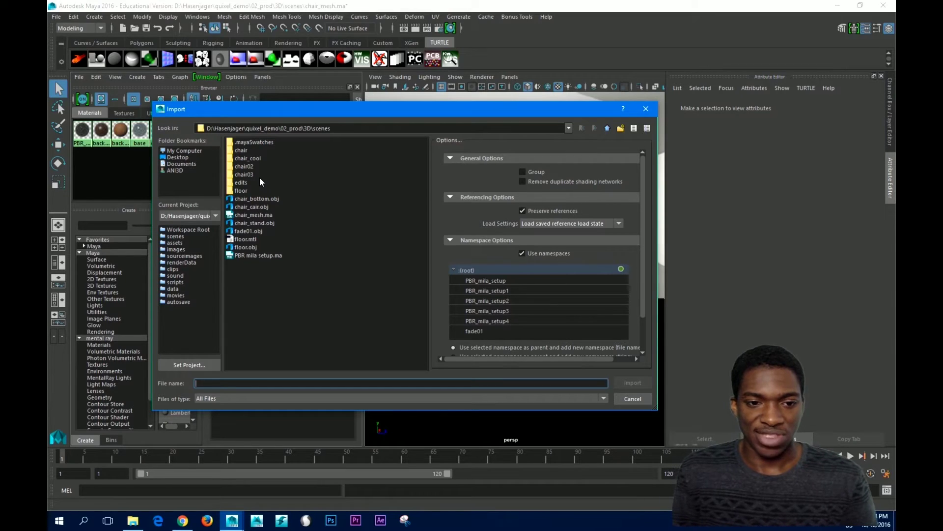
left_click(255, 255)
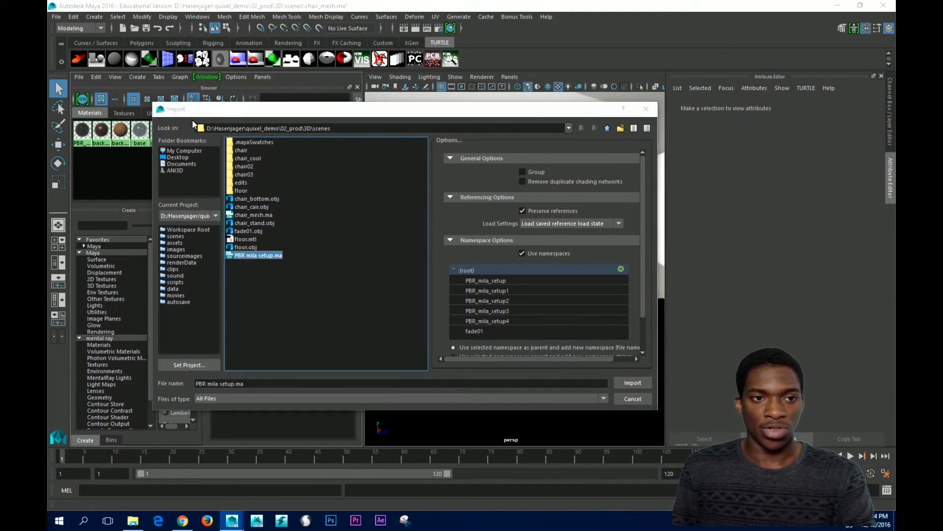
left_click_drag(612, 110, 622, 112)
left_click(655, 111)
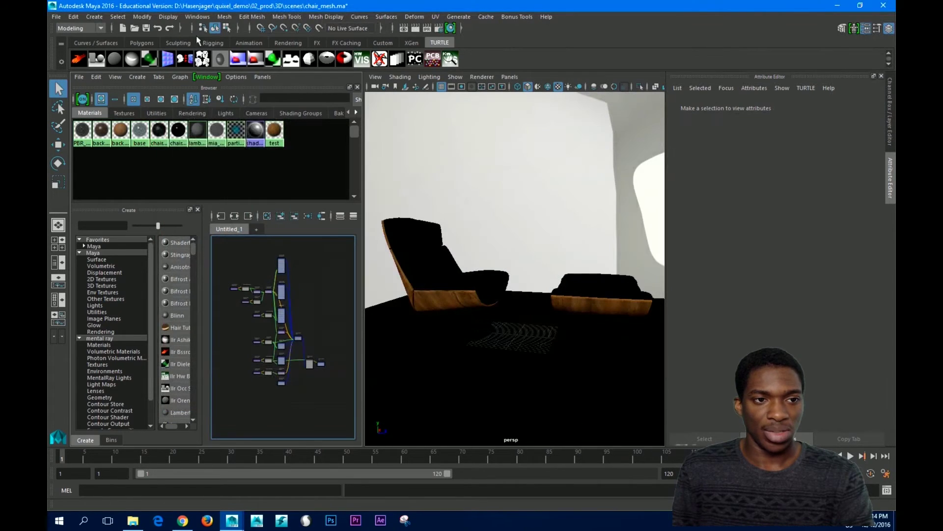
Import the shader file PBR mila setup.ma from the scenes folder into the Hypershade.
left_click(79, 77)
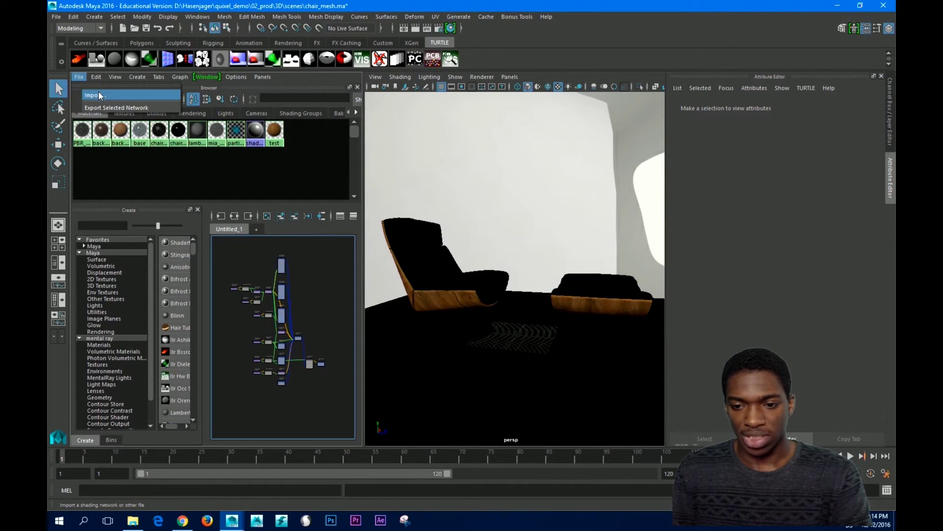
left_click(98, 93)
left_click(269, 256)
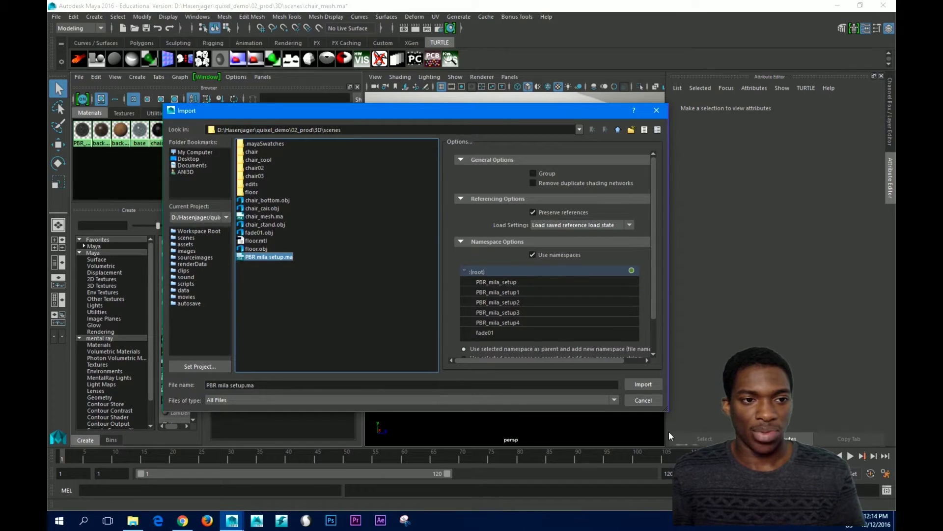
left_click(643, 384)
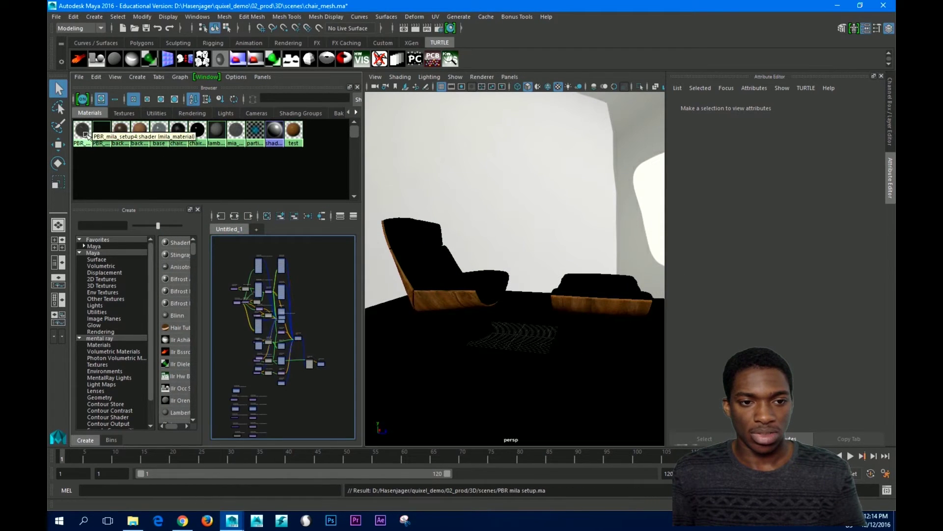
Close the Hypershade's Create and Bins panels, then graph the input and output connections of the newly imported PBR shader.
left_click_drag(214, 235, 259, 277)
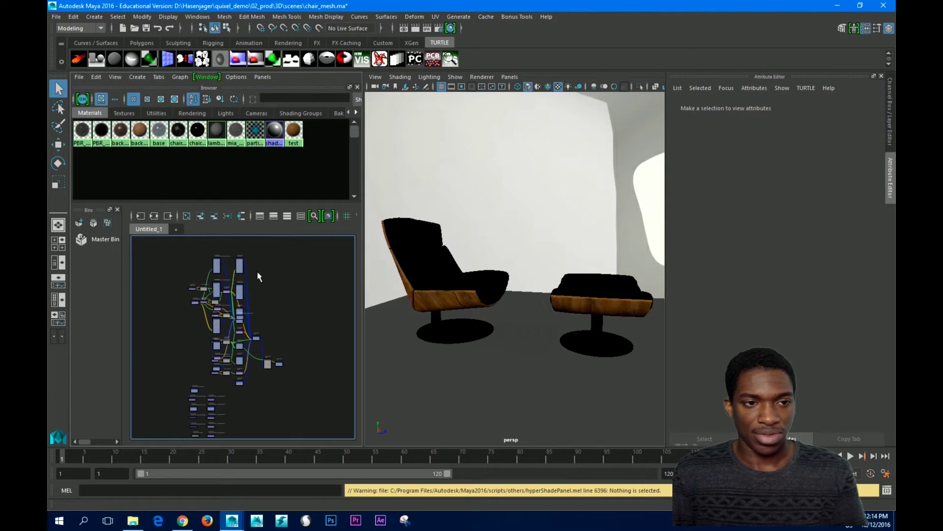
left_click(117, 209)
left_click(101, 130)
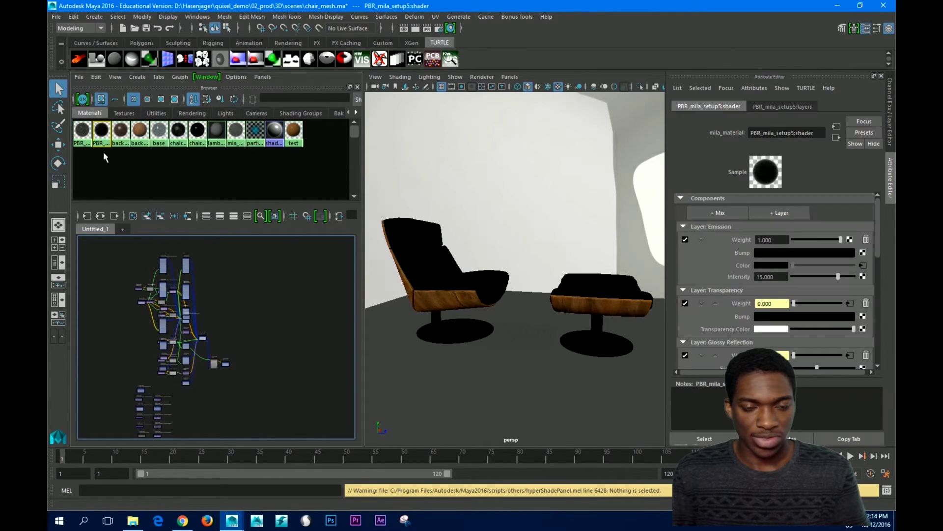
left_click(100, 216)
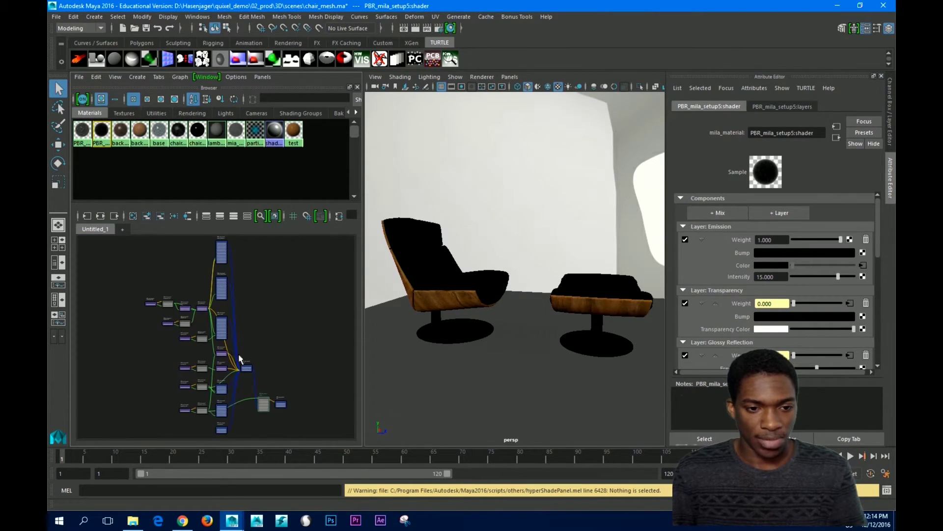
Find the BaseColor_texture node in the imported shader's graph and display its file attributes.
scroll(249, 352, "up", 5)
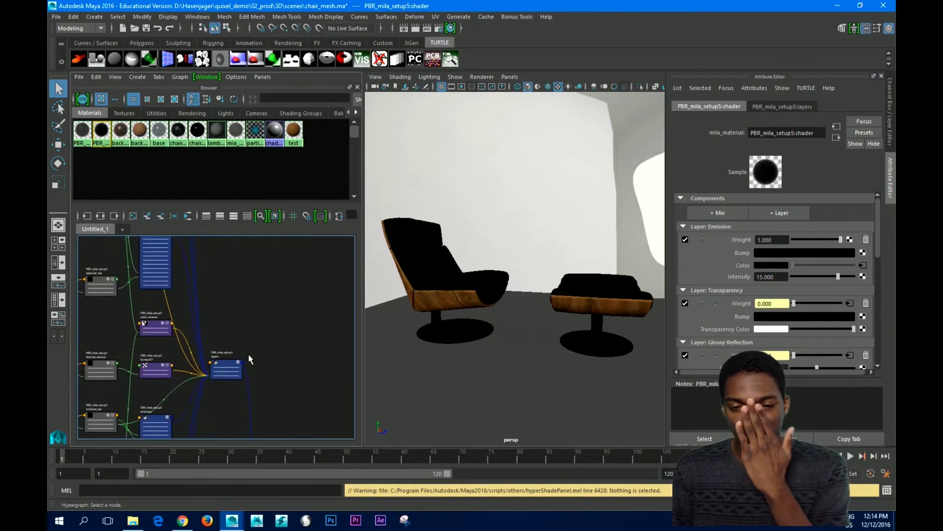
left_click_drag(271, 358, 219, 277)
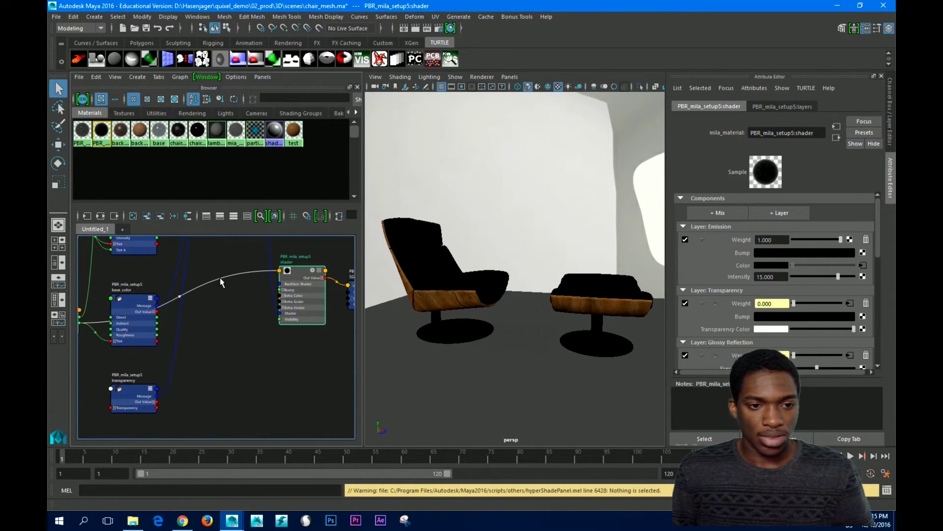
scroll(202, 326, "up", 5)
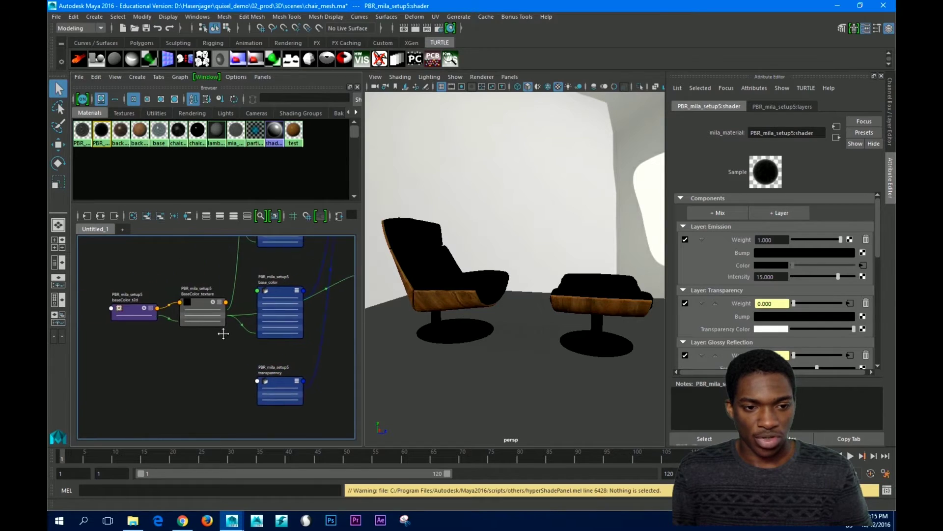
left_click_drag(222, 320, 205, 360)
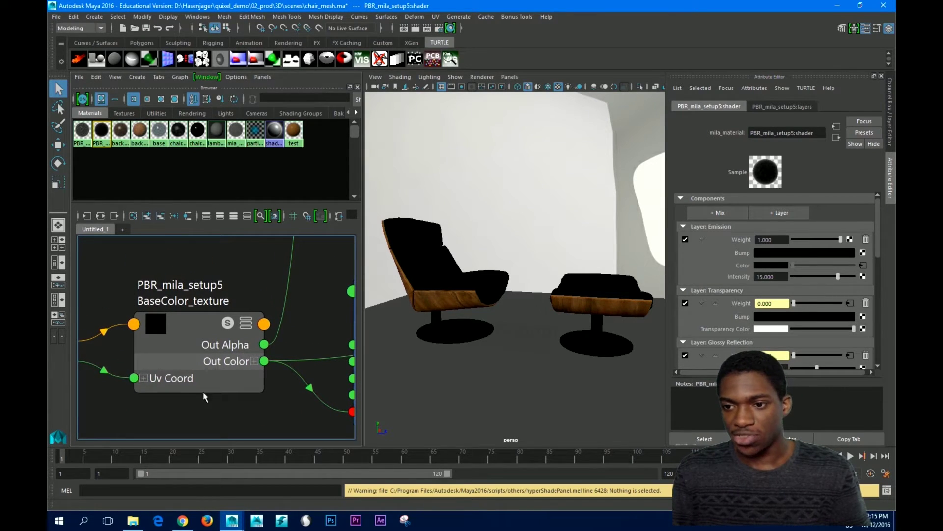
left_click(206, 373)
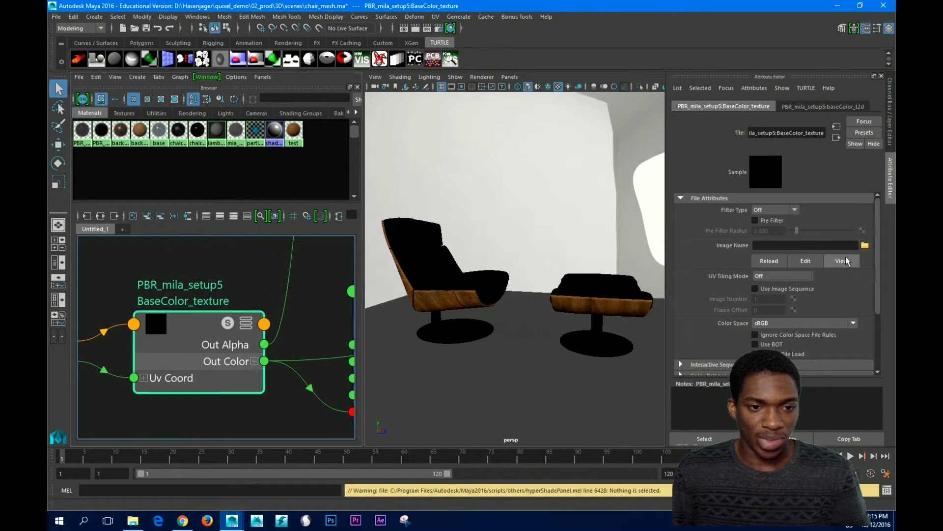
Examine the emissive, normal, specular, metallic and roughness texture nodes in the shader graph and how they connect.
scroll(273, 358, "down", 5)
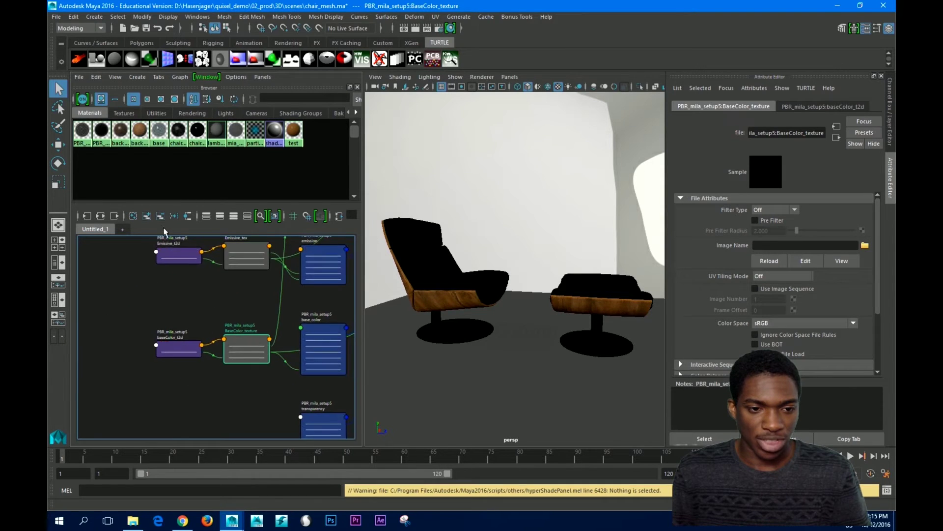
left_click_drag(193, 347, 184, 301)
left_click_drag(190, 346, 221, 386)
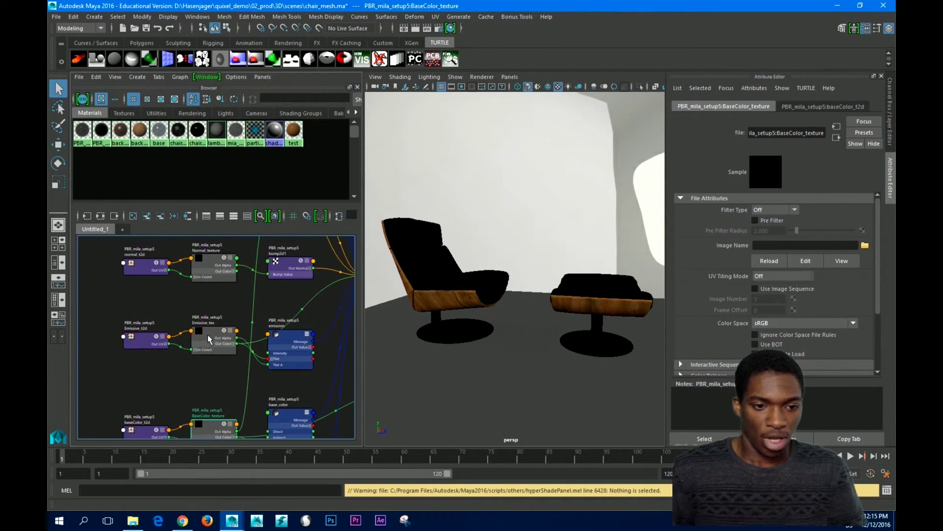
left_click_drag(209, 341, 201, 346)
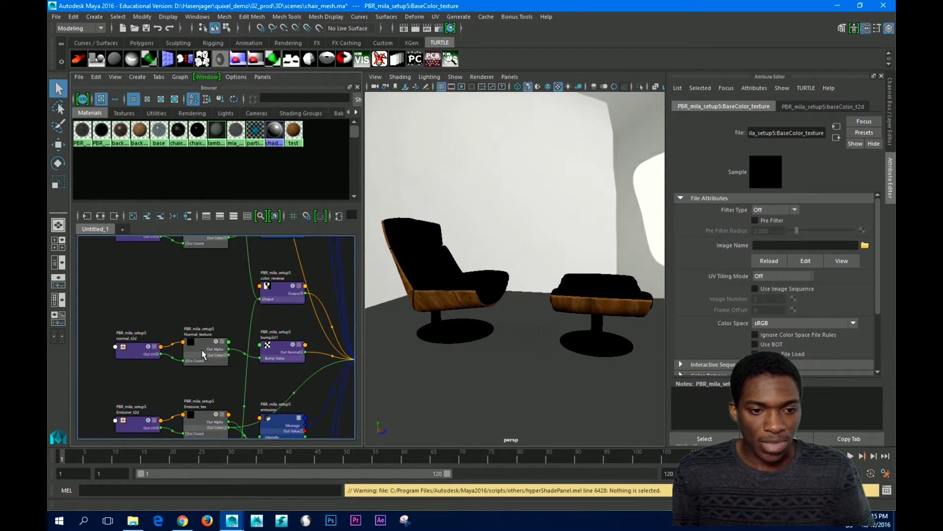
left_click_drag(202, 294, 227, 411)
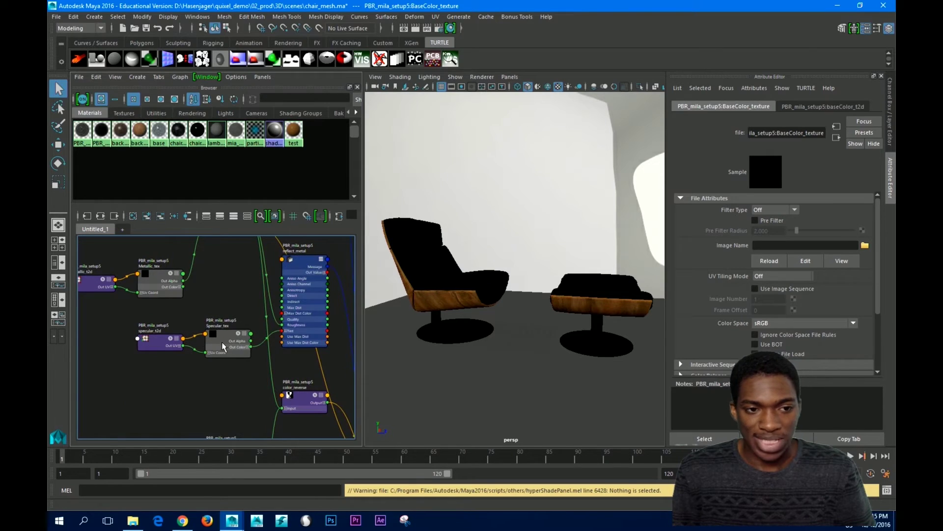
left_click_drag(223, 346, 259, 368)
scroll(276, 362, "up", 3)
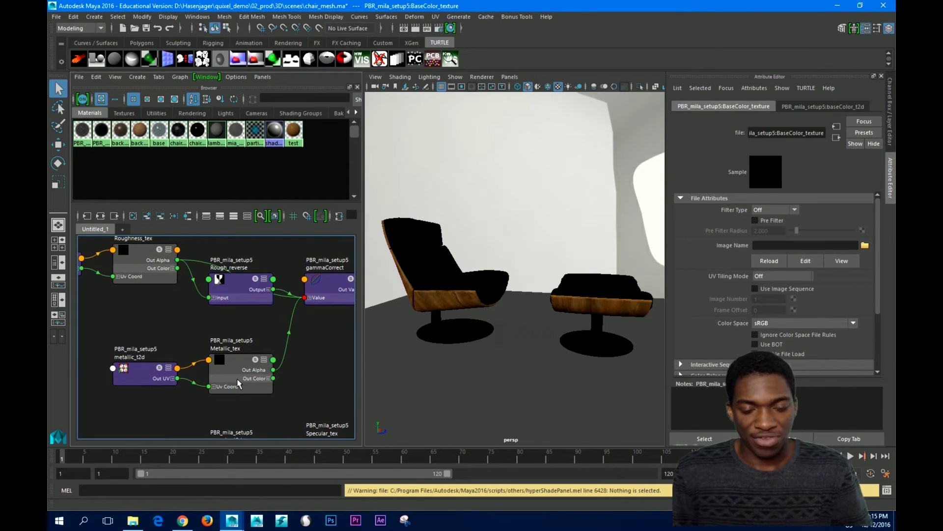
scroll(238, 382, "down", 3)
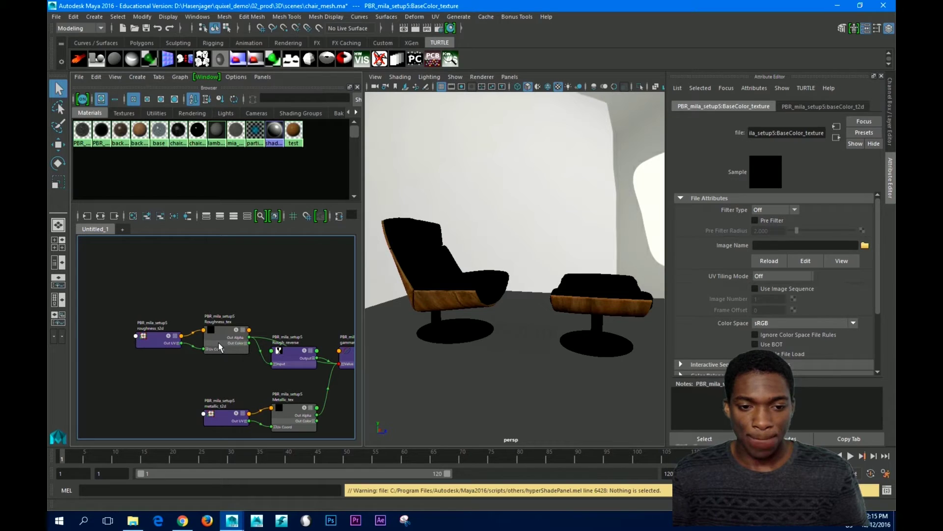
left_click_drag(343, 261, 286, 170)
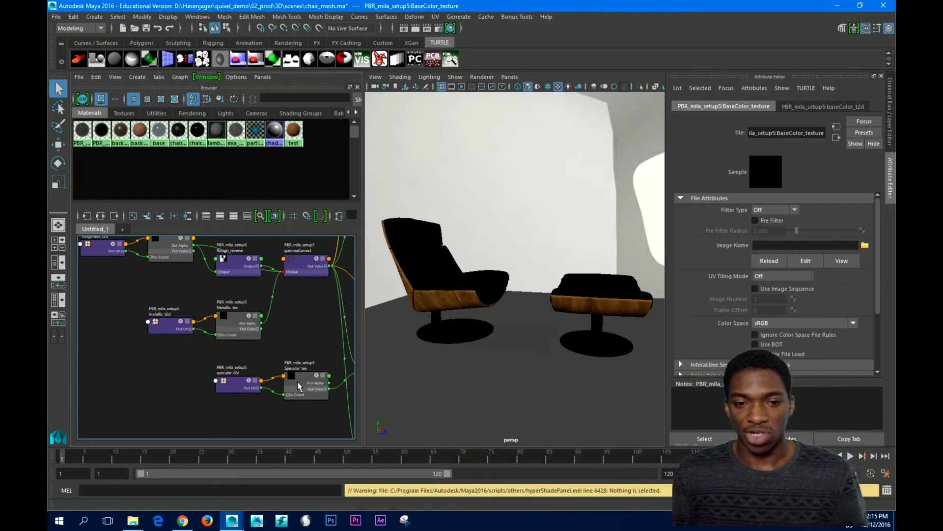
left_click(297, 381)
left_click_drag(297, 381, 343, 430)
left_click(207, 305)
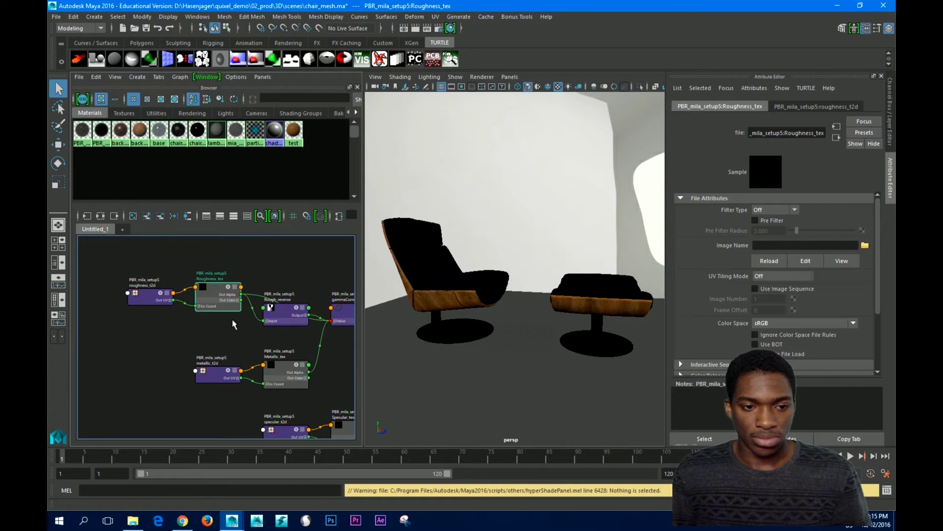
left_click_drag(232, 318, 218, 304)
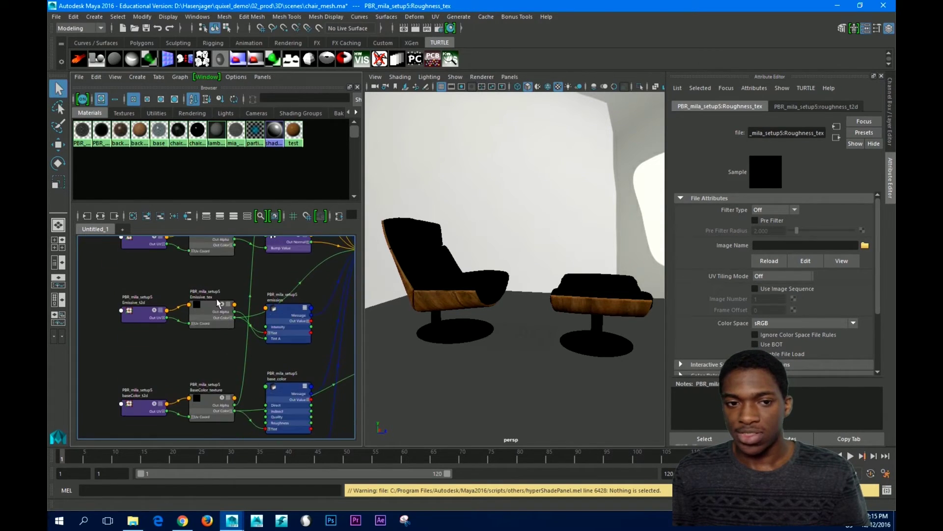
Load fade01dstylish00 [AlbedoM].tga from the scenes/chair_cool folder as the image of the BaseColor_texture node.
left_click_drag(222, 391, 212, 305)
left_click(206, 325)
left_click(865, 245)
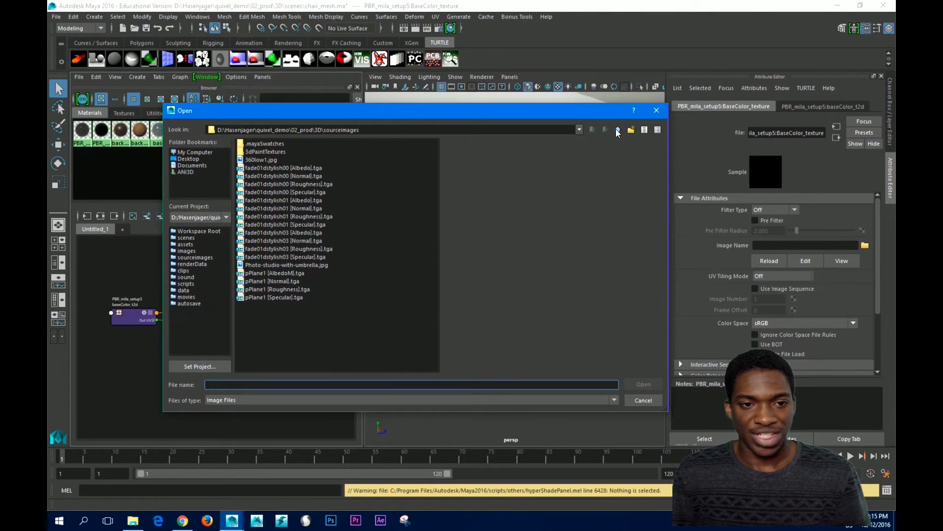
left_click(617, 130)
double_click(255, 204)
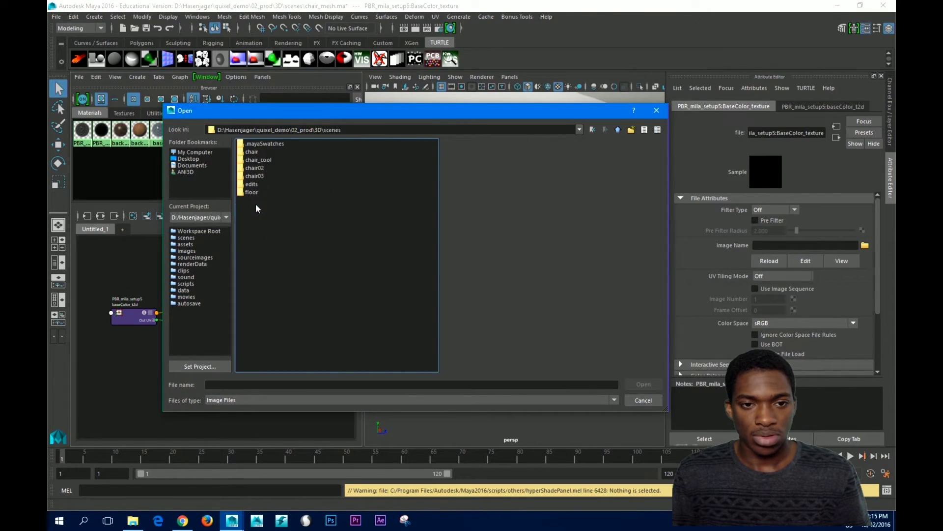
double_click(260, 158)
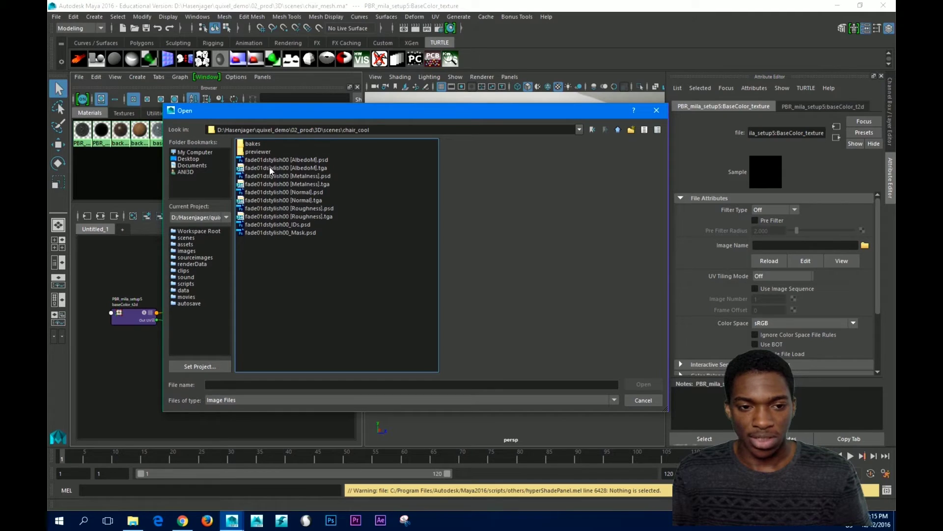
left_click(269, 168)
left_click(638, 381)
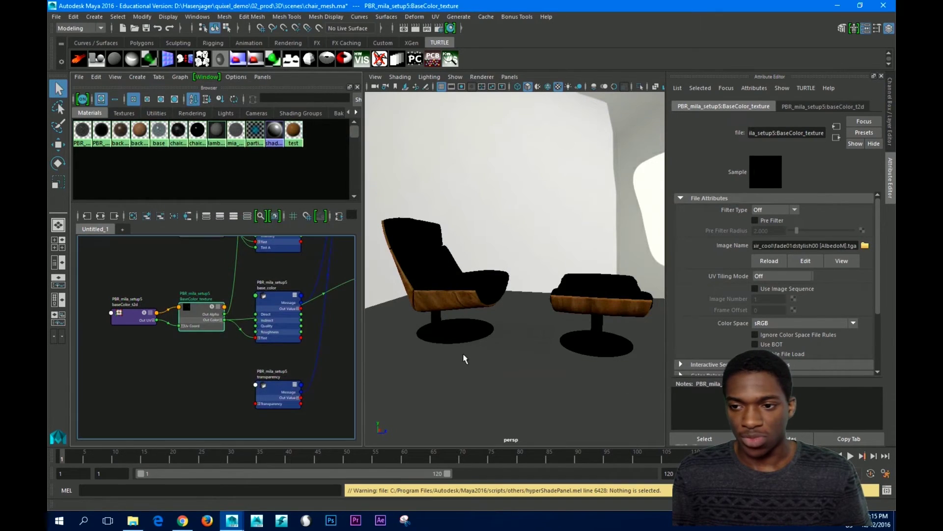
Load fade01dstylish00 [Normal].tga from the chair_cool folder into the Normal_texture node.
left_click(241, 289)
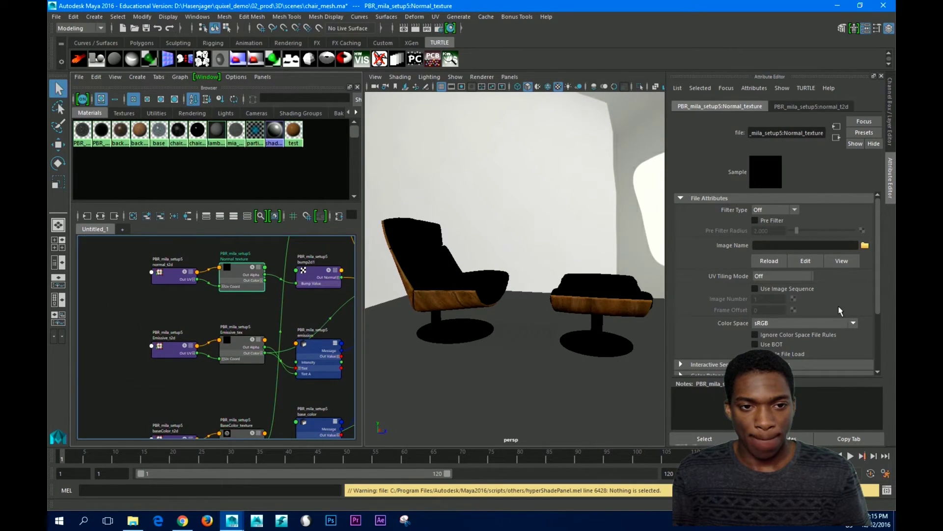
left_click(865, 245)
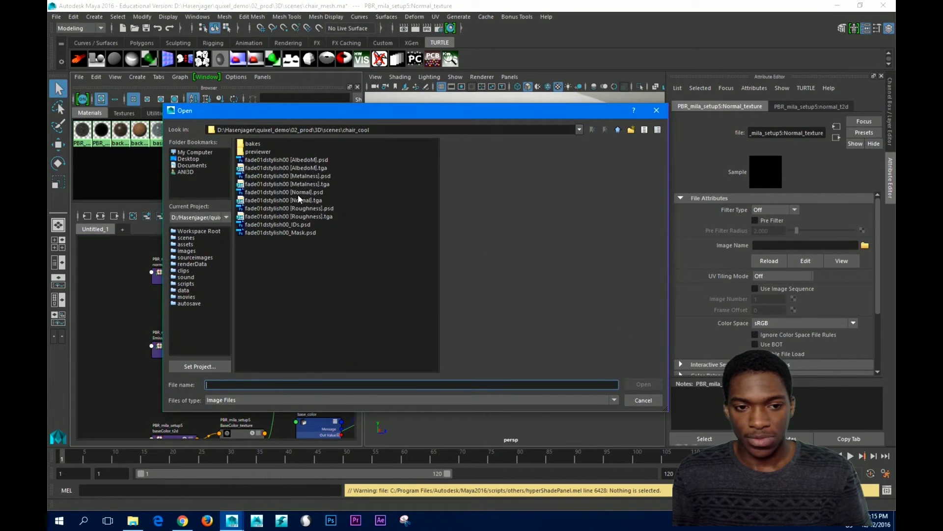
left_click(297, 200)
left_click(643, 385)
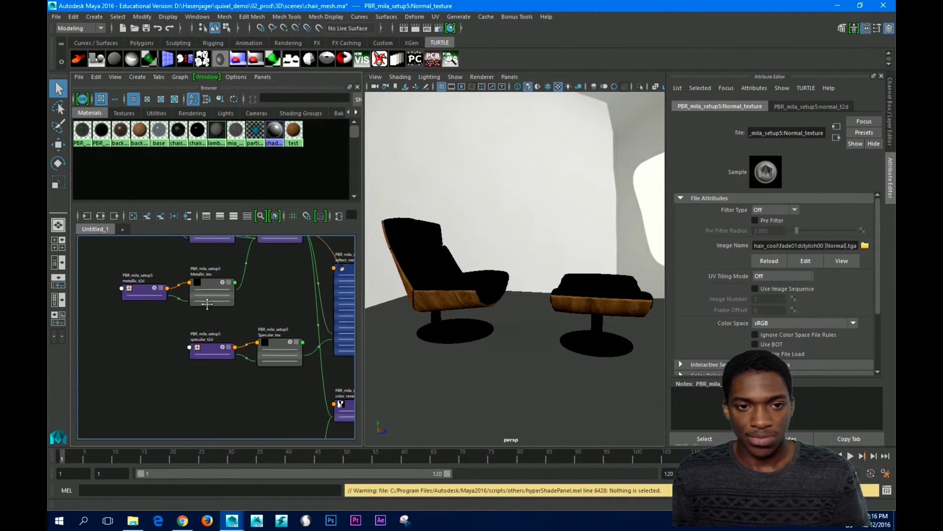
Load fade01dstylish00 [Metalness].tga from the chair_cool folder into the Metallic_tex node.
left_click(239, 344)
left_click(864, 246)
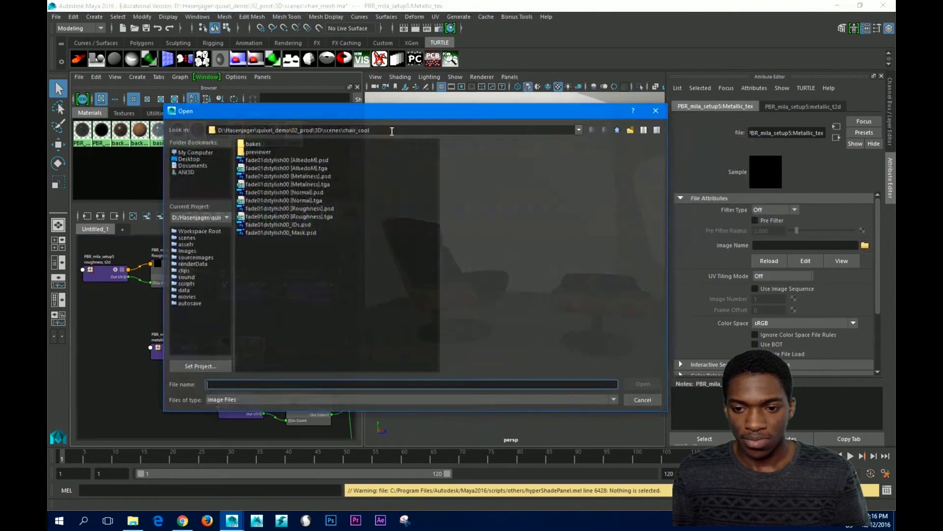
left_click(300, 184)
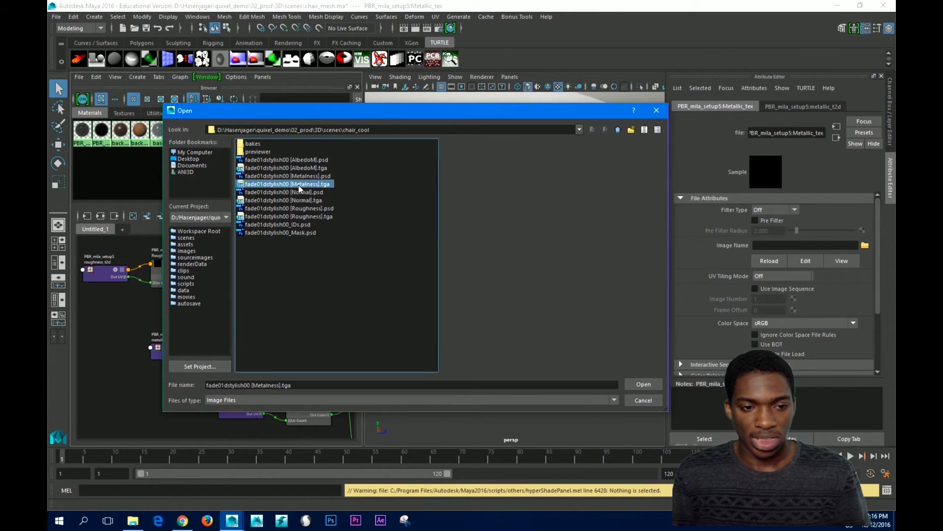
left_click(639, 384)
Load fade01dstylish00 [Roughness].tga from the chair_cool folder into the Roughness_tex node.
left_click(212, 337)
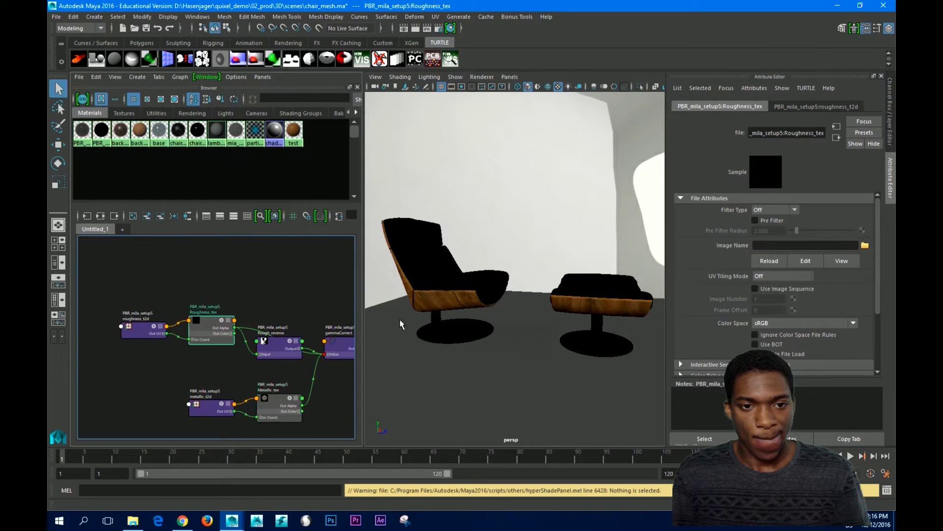
left_click(864, 246)
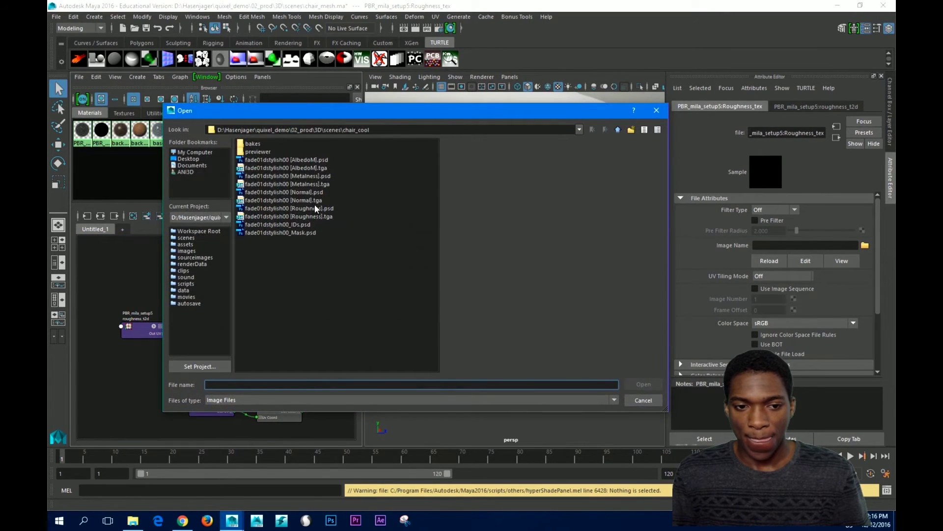
left_click(310, 217)
left_click(644, 383)
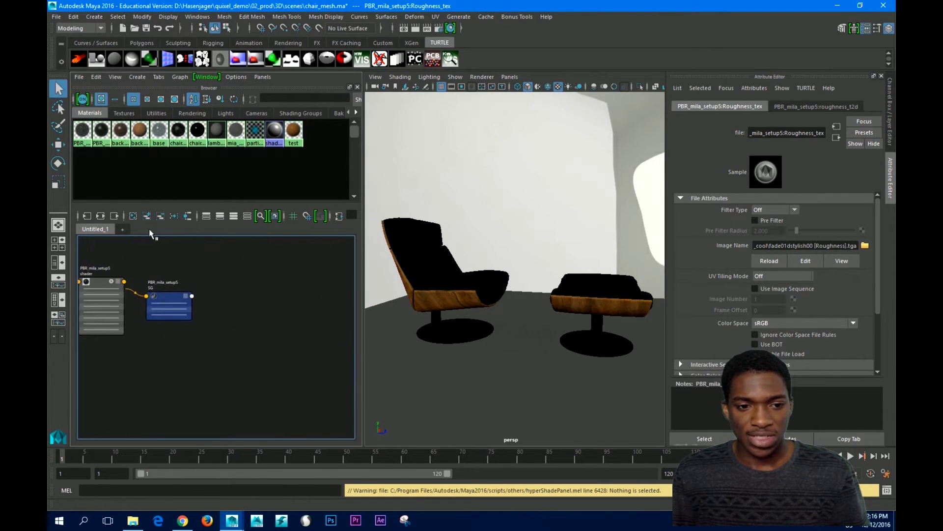
Check the material on the chair's cushion mesh, assign the PBR_mila_setup5 shader to it, and deselect the mesh.
left_click_drag(522, 322, 503, 326, "alt")
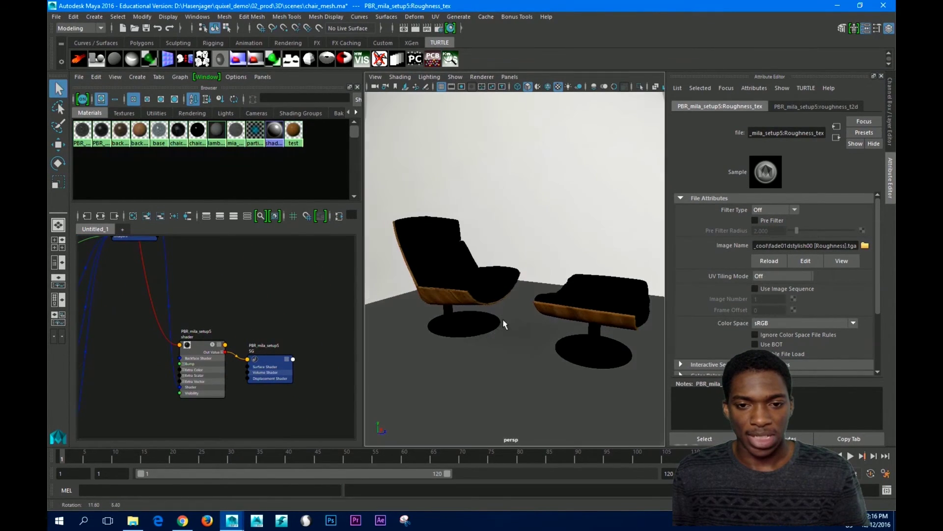
left_click(451, 255)
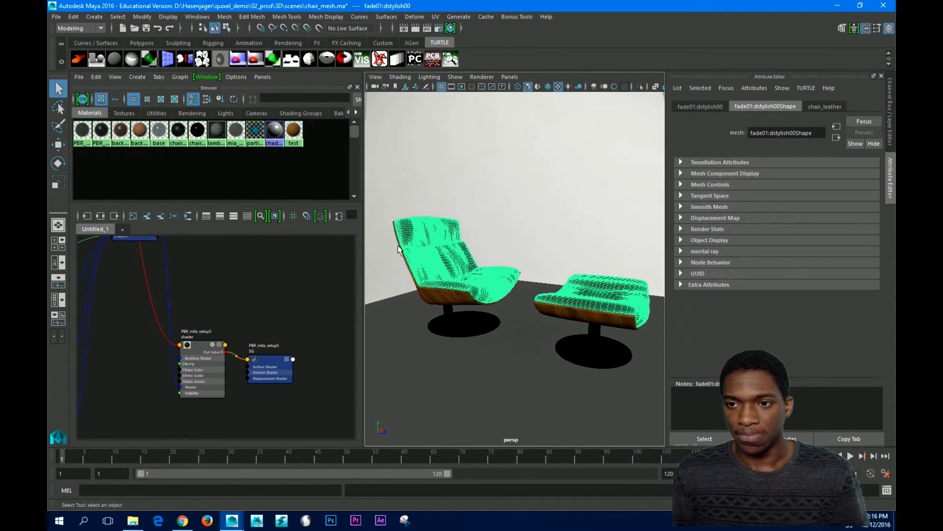
left_click(833, 107)
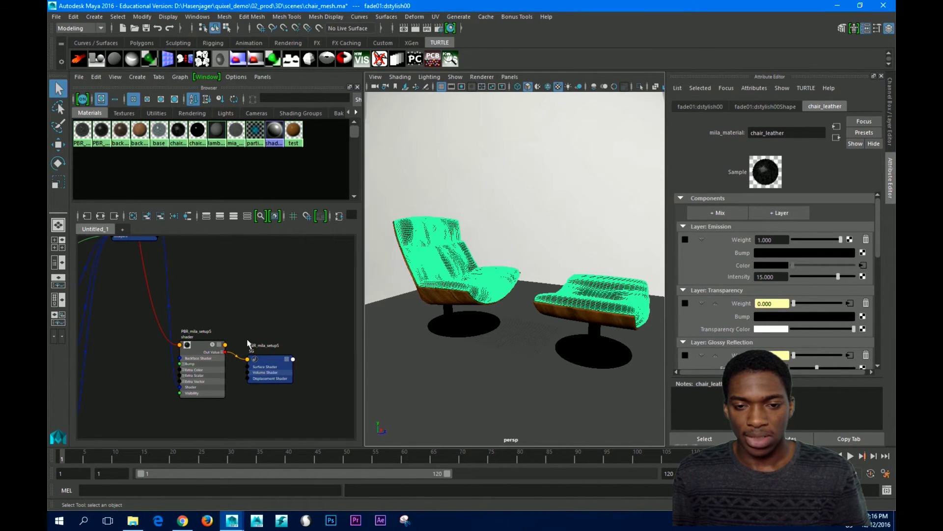
left_click_drag(242, 341, 445, 253)
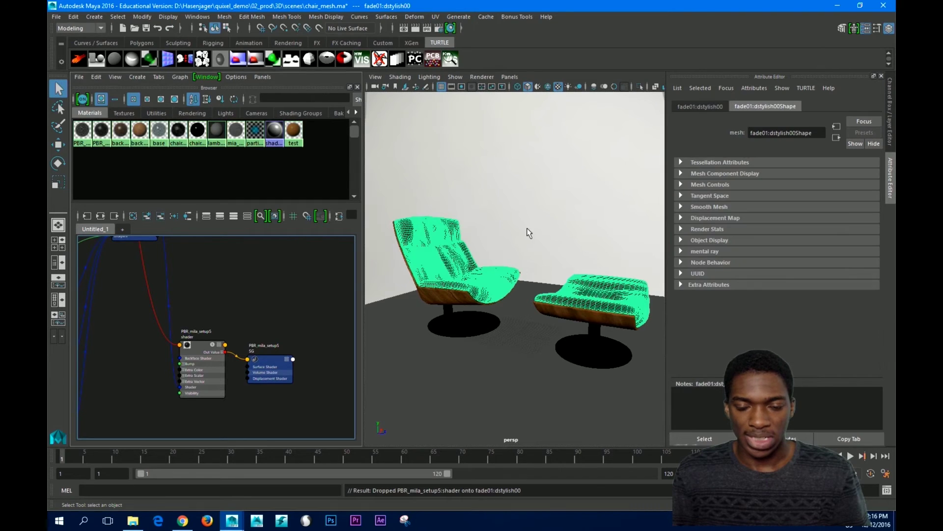
left_click(526, 232)
Inspect the PBR shader node and the chair scene from several angles, and select the area light to view its attributes.
left_click_drag(526, 231, 512, 302)
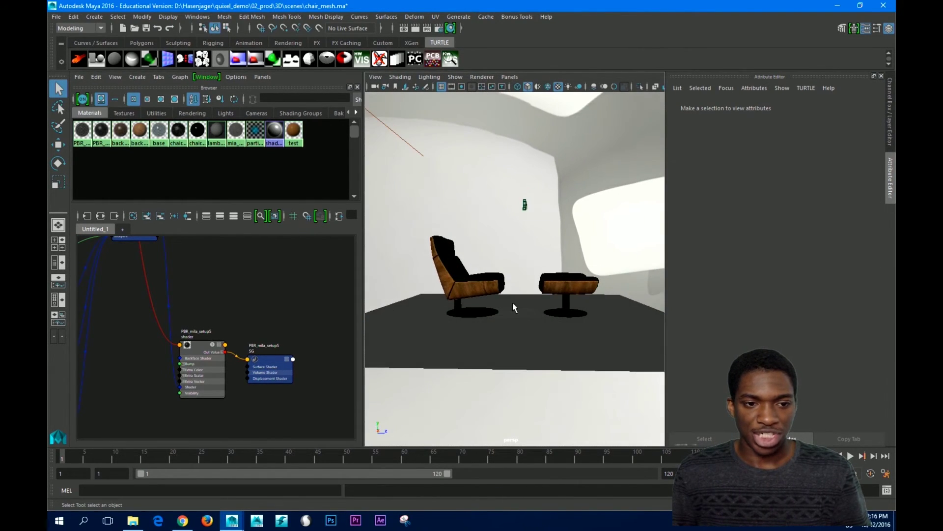
left_click_drag(164, 316, 230, 306)
scroll(229, 294, "up", 4)
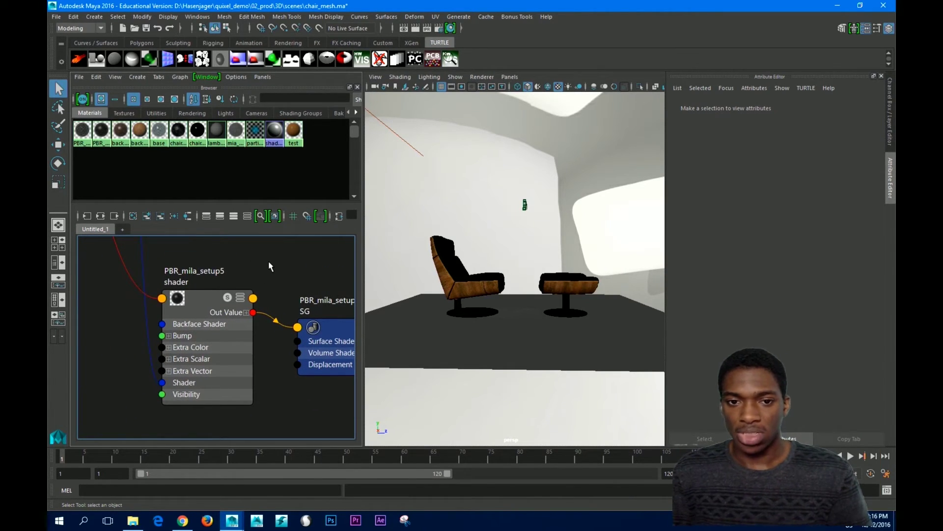
scroll(560, 324, "down", 6)
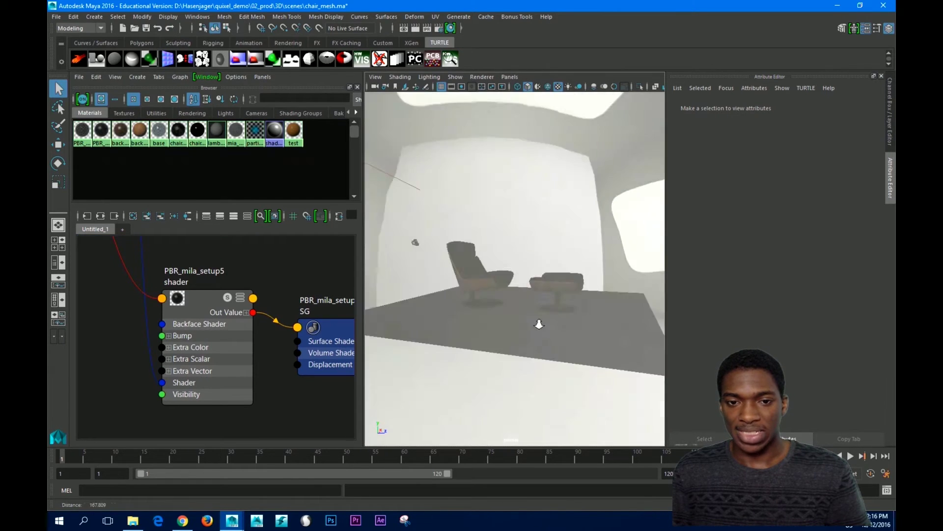
left_click(573, 253)
left_click_drag(573, 253, 571, 309)
left_click_drag(582, 265, 560, 234)
left_click_drag(556, 201, 479, 270)
left_click(488, 348)
left_click(522, 301)
left_click_drag(522, 301, 549, 291)
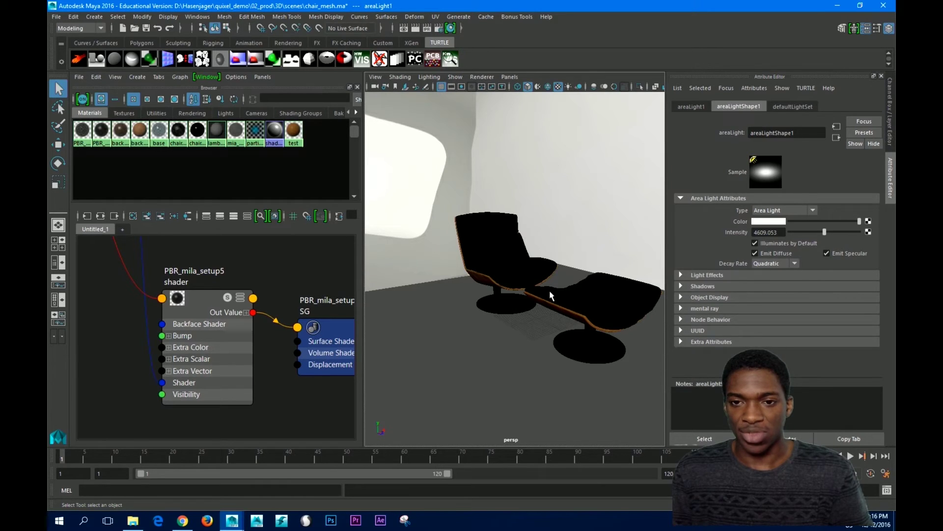
left_click_drag(550, 290, 633, 150)
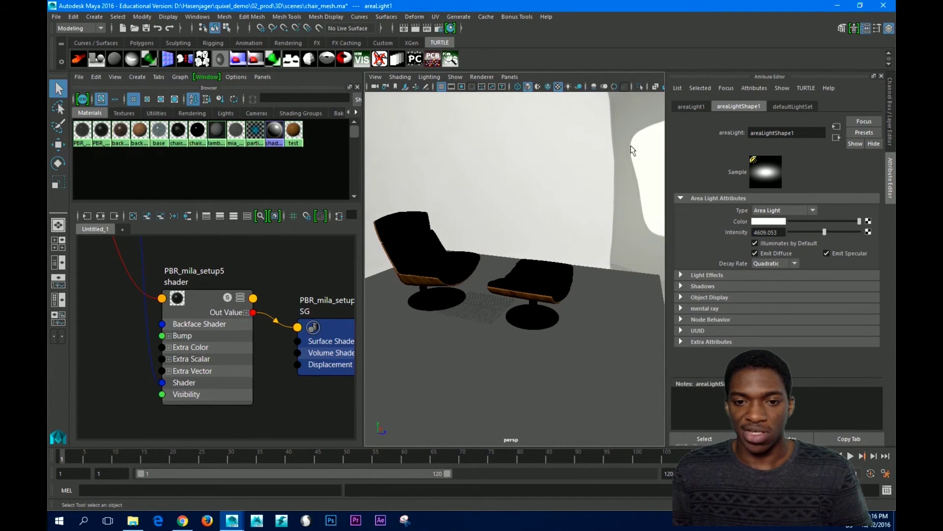
Select the mental ray image-based lighting environment to view its attributes, return to object mode, and clear the selection.
left_click(596, 172)
left_click_drag(582, 226, 570, 142)
left_click(565, 124)
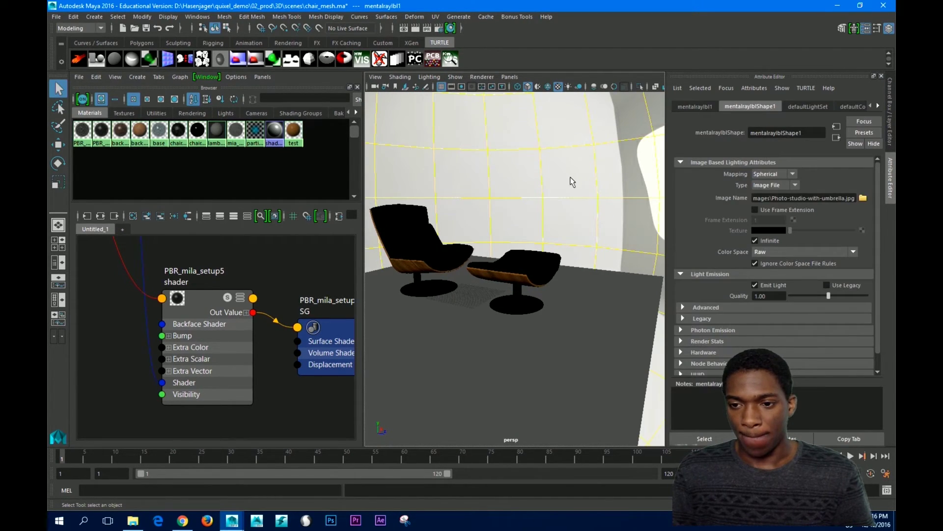
left_click_drag(535, 182, 516, 221)
right_click(501, 217)
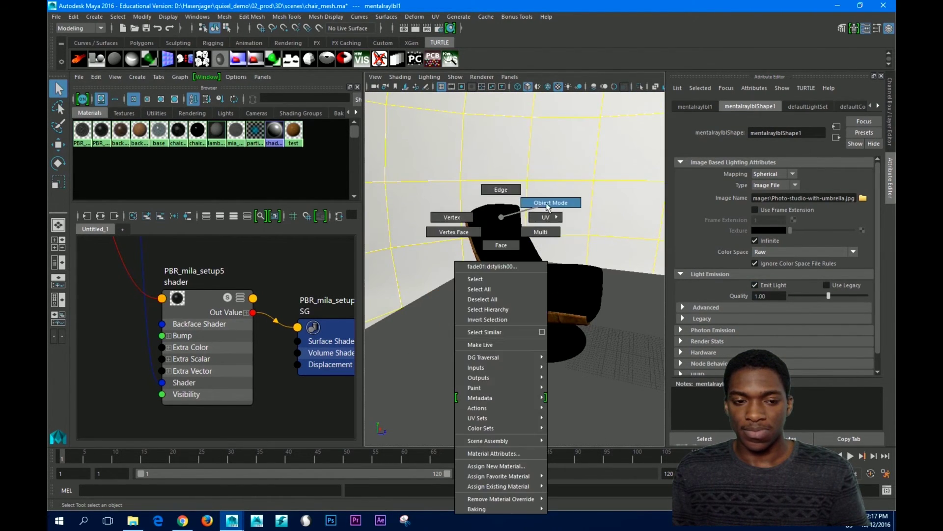
left_click(548, 204)
left_click_drag(646, 261, 584, 281)
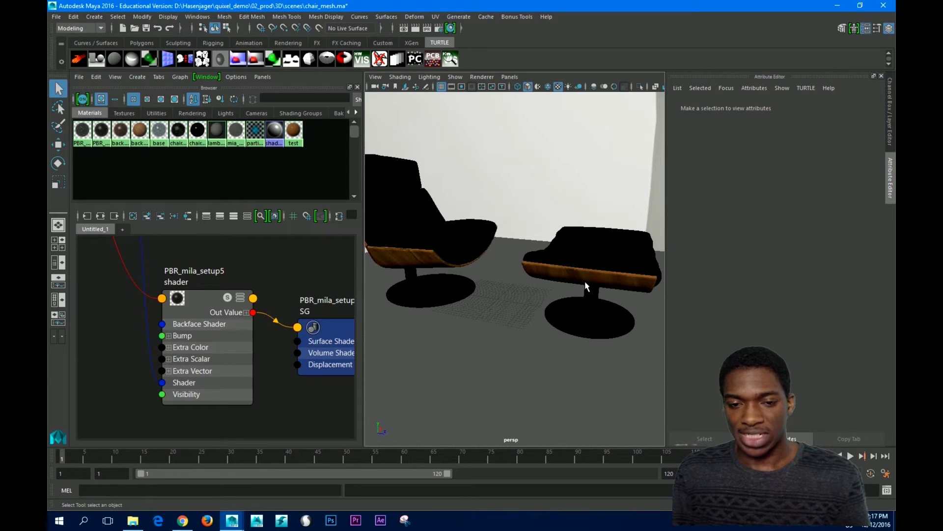
Examine the textured chair and ottoman from above, the side and the front, showing the Channel Box instead of the attributes.
left_click_drag(520, 256, 571, 289)
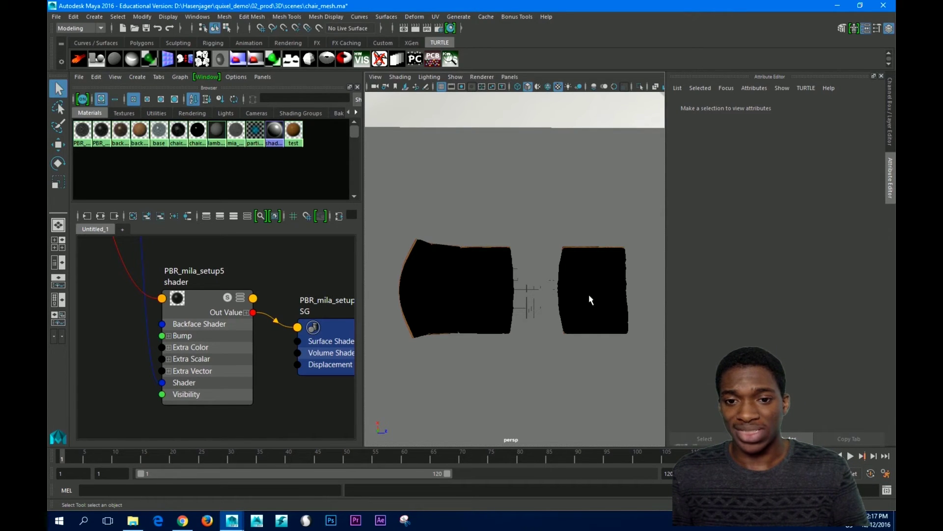
left_click_drag(588, 296, 578, 301)
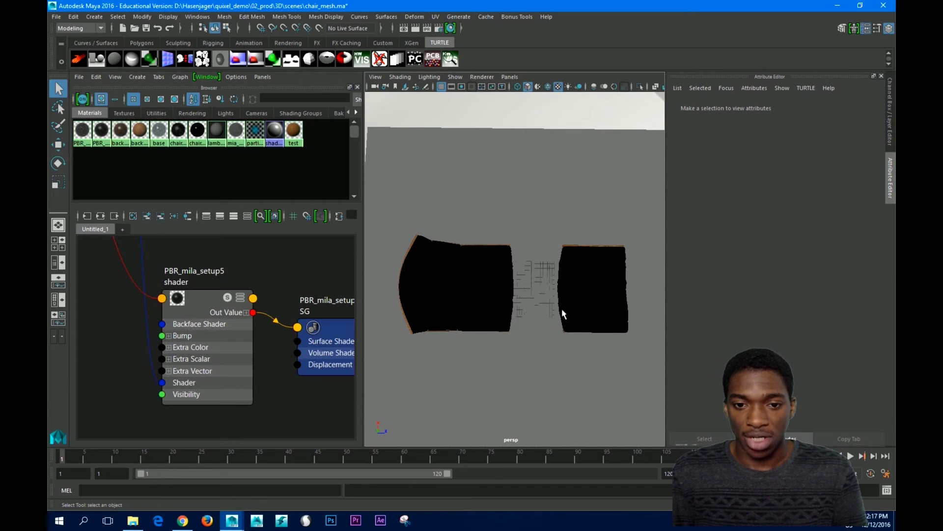
left_click_drag(562, 308, 565, 253)
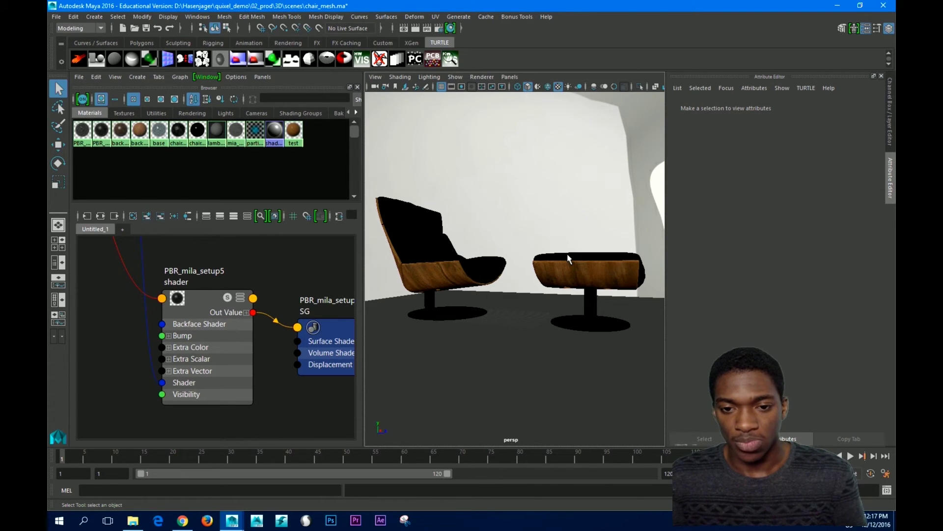
left_click_drag(568, 259, 497, 231)
left_click(889, 112)
right_click(494, 228)
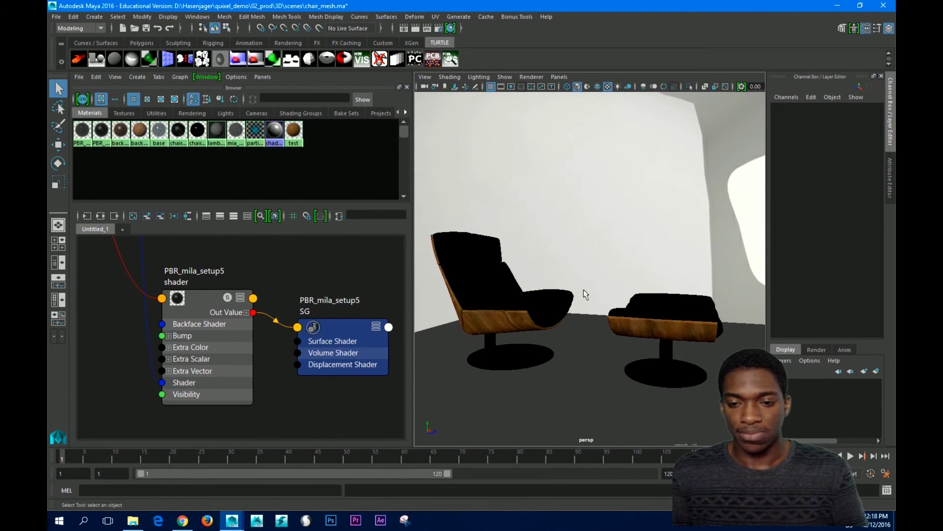
scroll(584, 295, "up", 5)
scroll(600, 292, "down", 3)
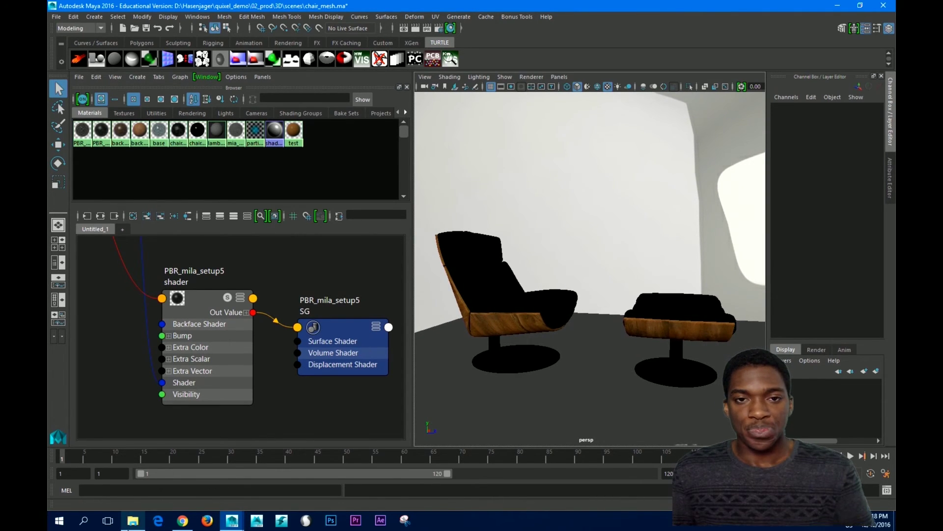
Switch to the images folder in File Explorer, open chair_mia.jpg full-size in Photos, and compare it with chair_mila.jpg.
left_click(133, 520)
double_click(202, 79)
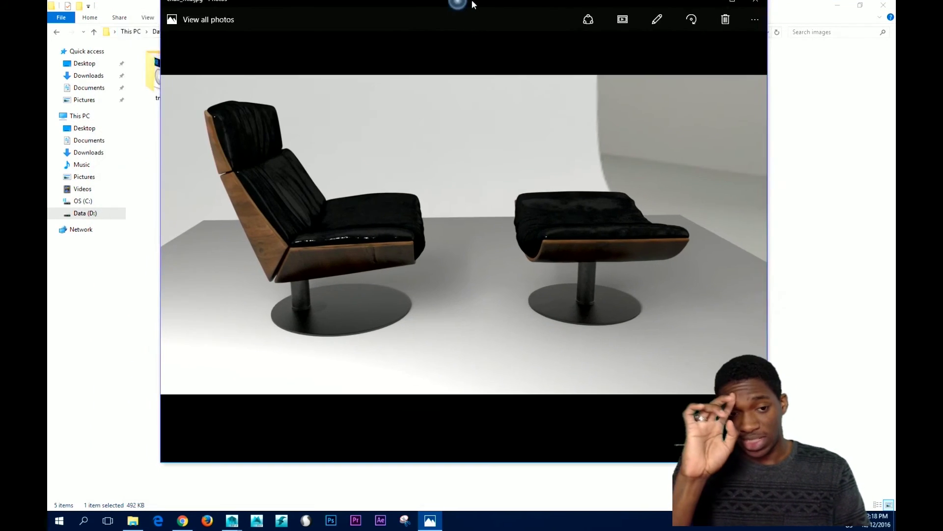
double_click(473, 4)
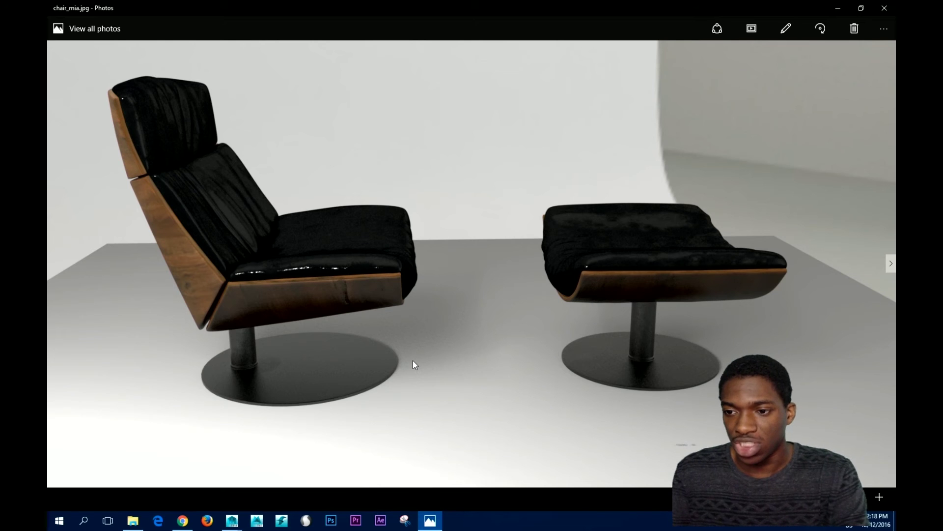
left_click(890, 263)
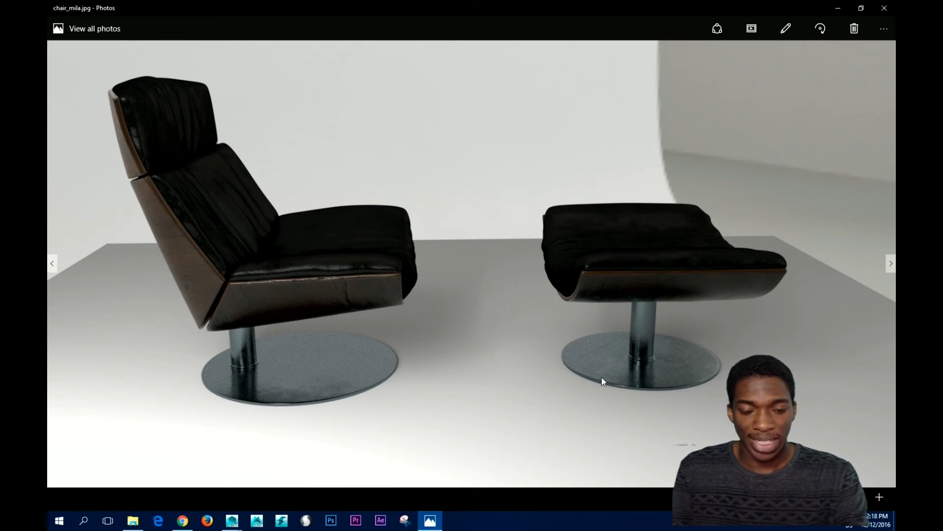
left_click(52, 263)
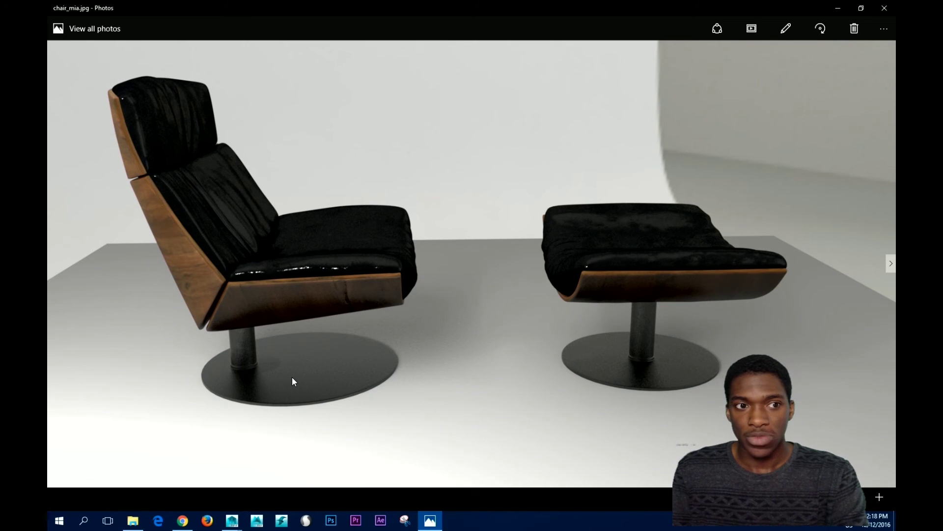
left_click(889, 261)
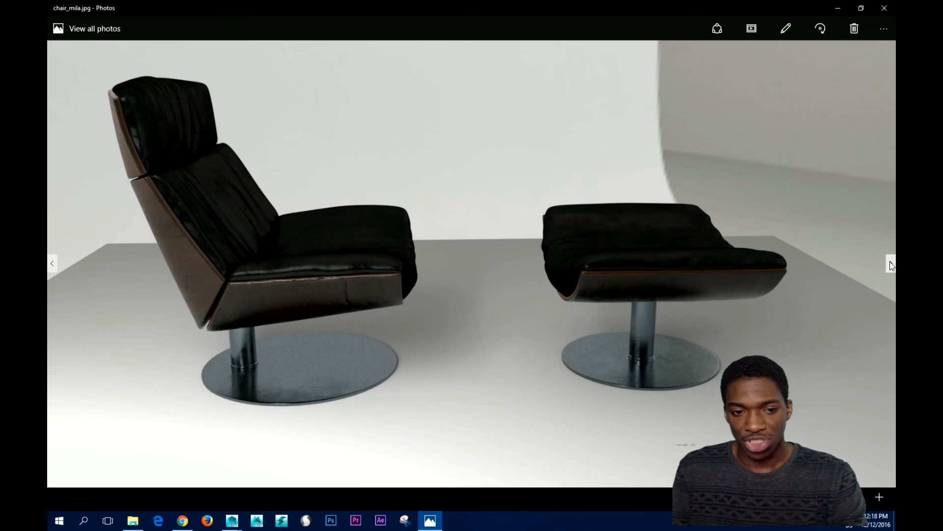
Compare the chair_mila_floor.jpg render with chair_mila.jpg, view chair_mila_floor2.jpg, and return to the Maya scene.
left_click(890, 261)
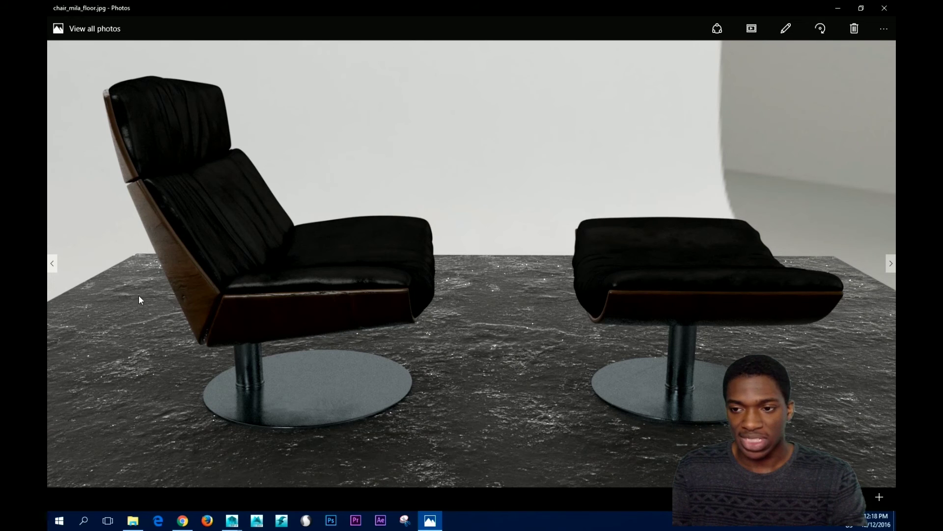
left_click(52, 263)
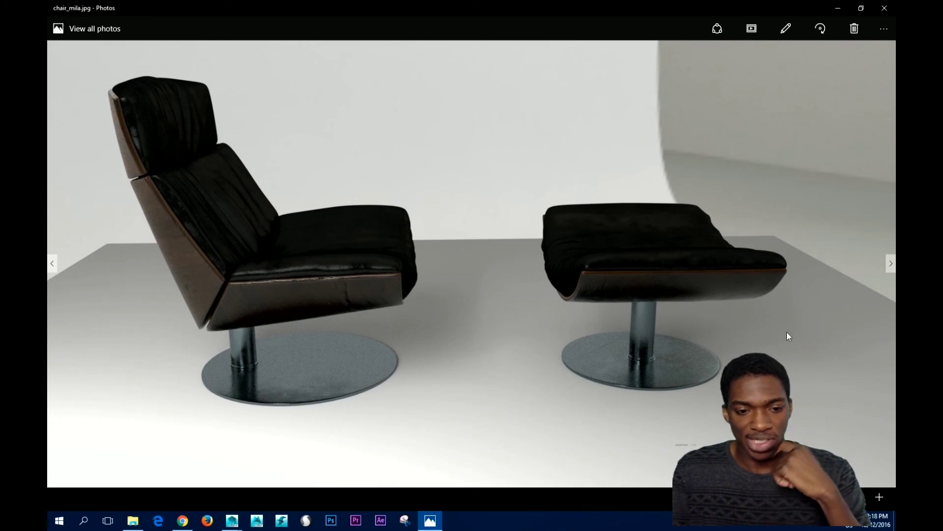
left_click(890, 263)
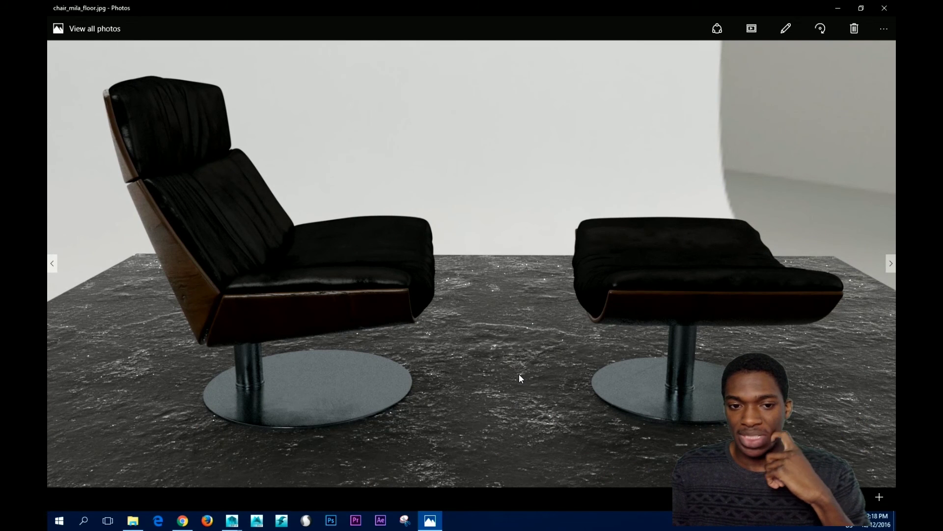
left_click(887, 263)
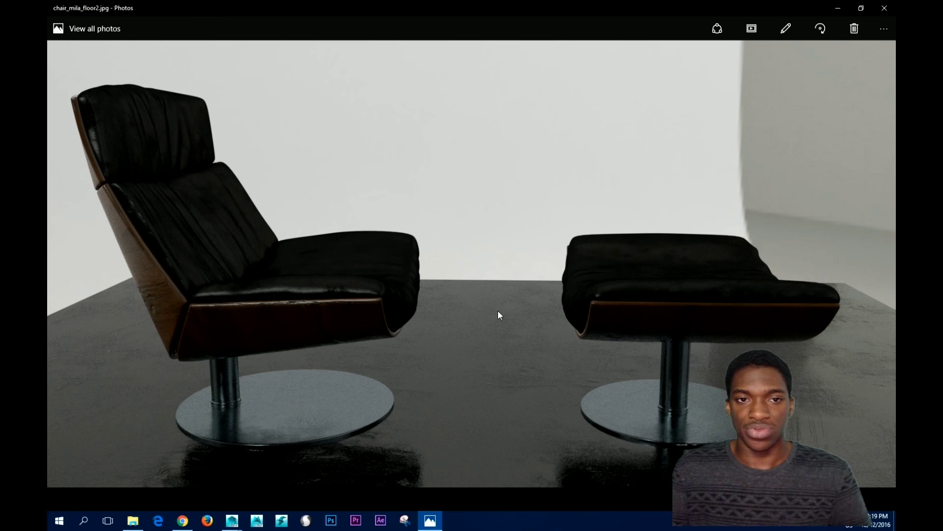
left_click(884, 8)
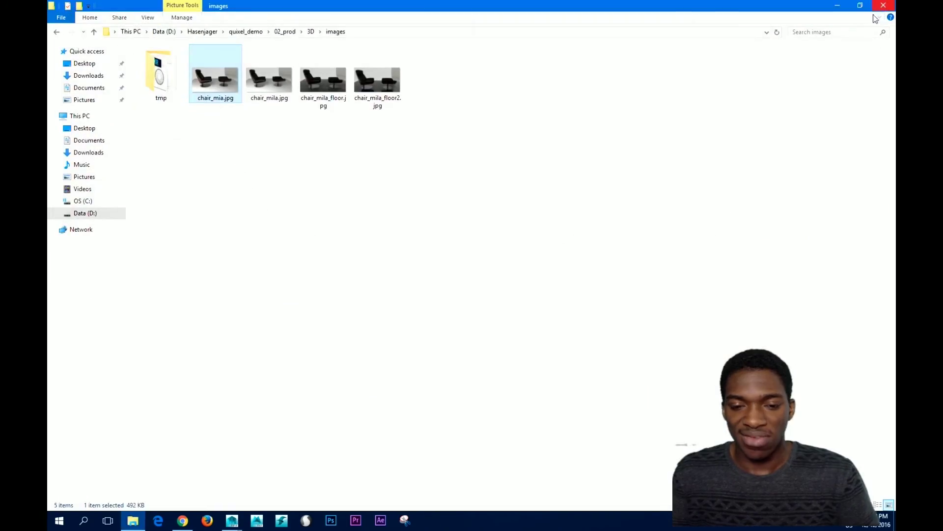
left_click(838, 6)
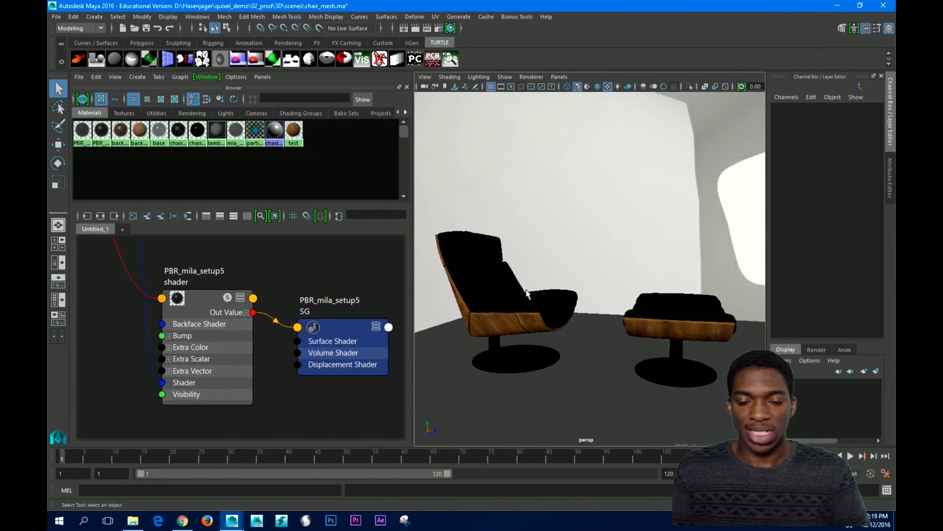
left_click_drag(527, 294, 524, 326)
right_click(480, 223)
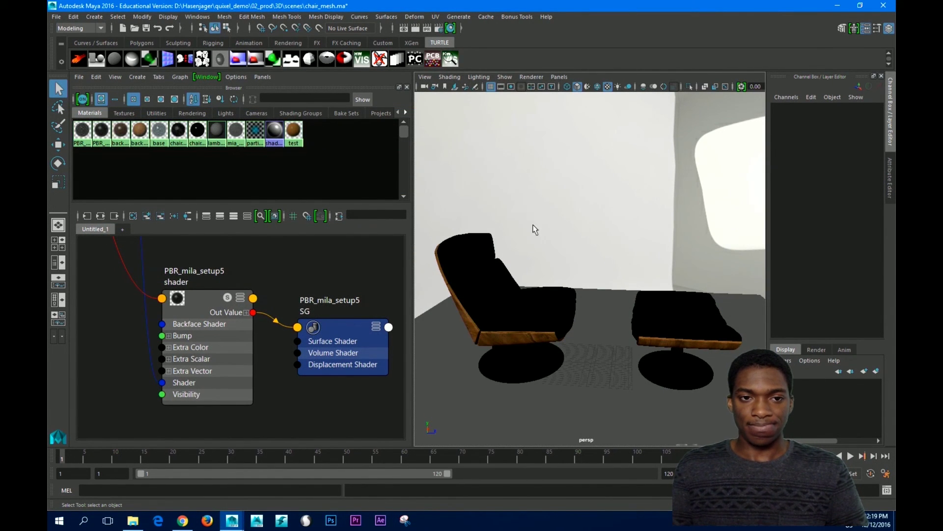
left_click_drag(573, 274, 578, 241)
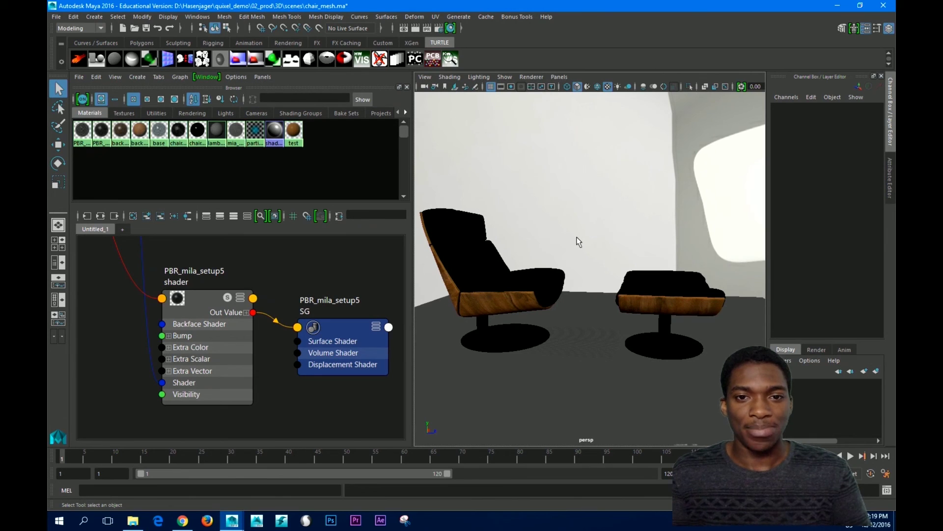